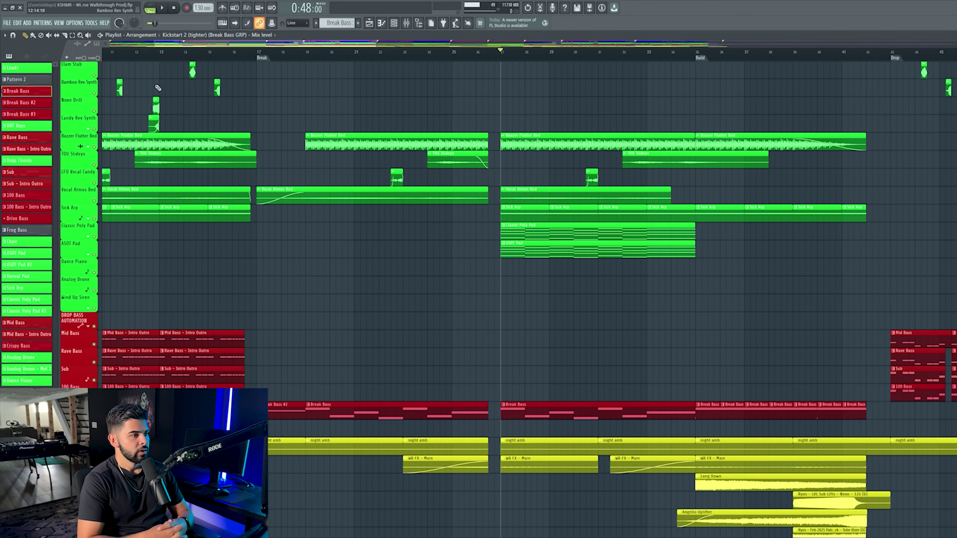
Select the synth clips across the break and build, solo the Buzzer Flutter Bed track, and audition it
scroll(301, 199, "up", 5)
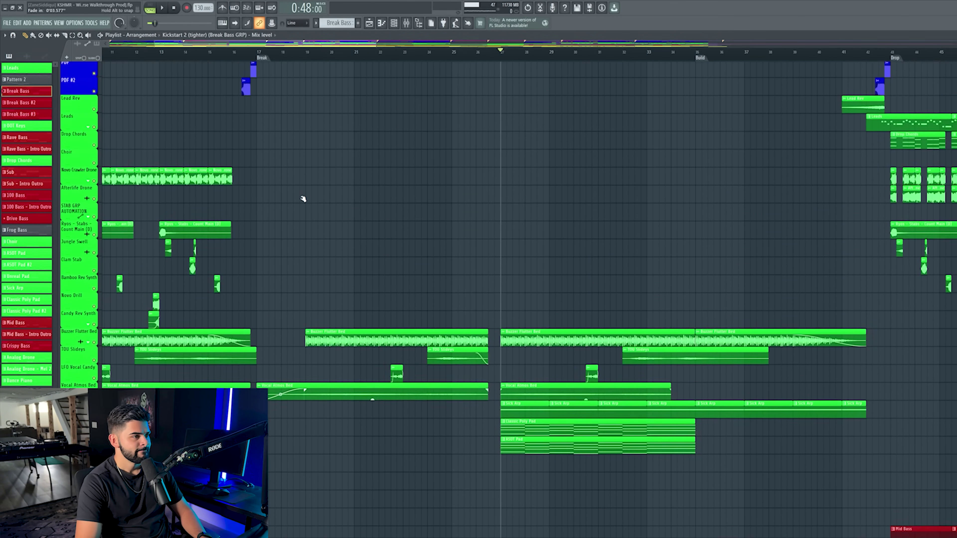
scroll(323, 204, "down", 3)
left_click_drag(326, 149, 905, 357)
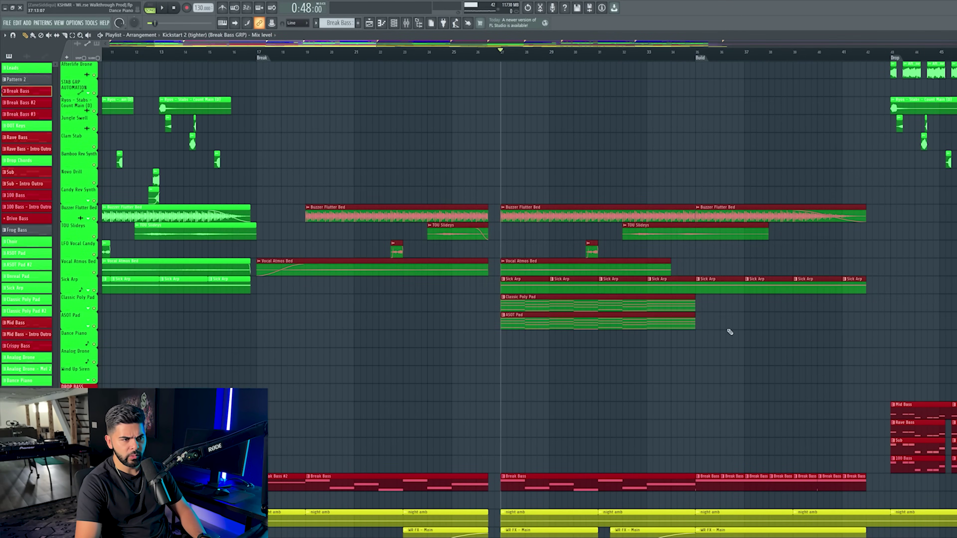
left_click(93, 218, "ctrl")
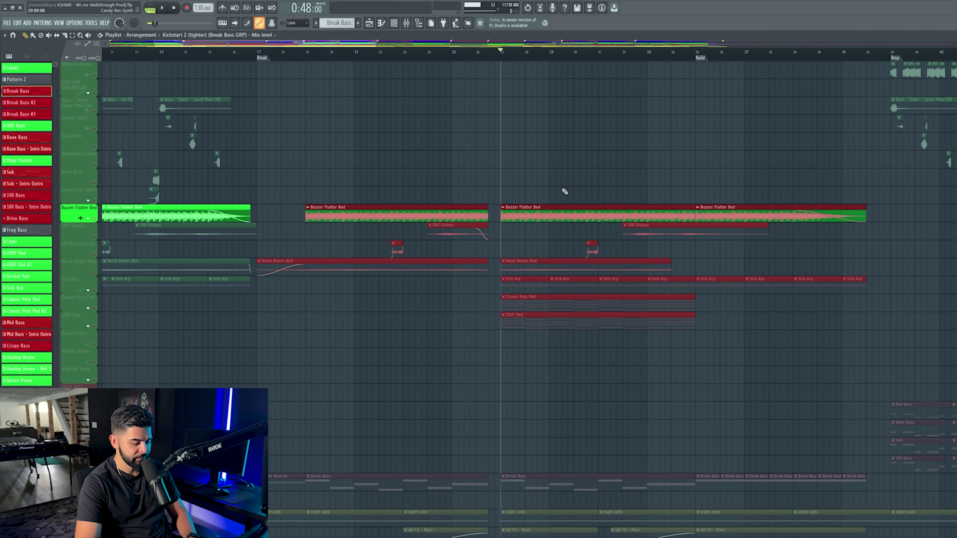
key("space")
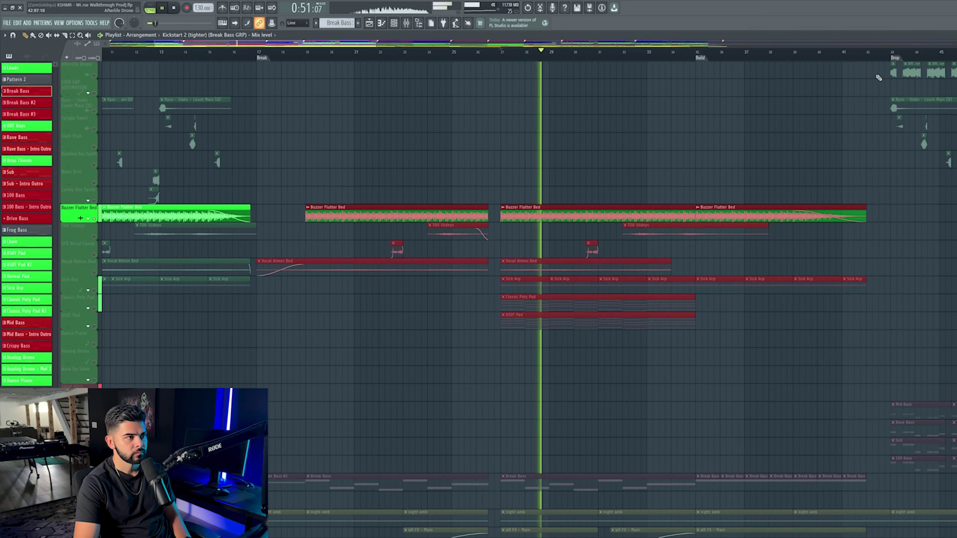
key("space")
Inspect the Buzzer Flutter Bed clip's sample settings and mixer channel while auditioning the sound
double_click(557, 220)
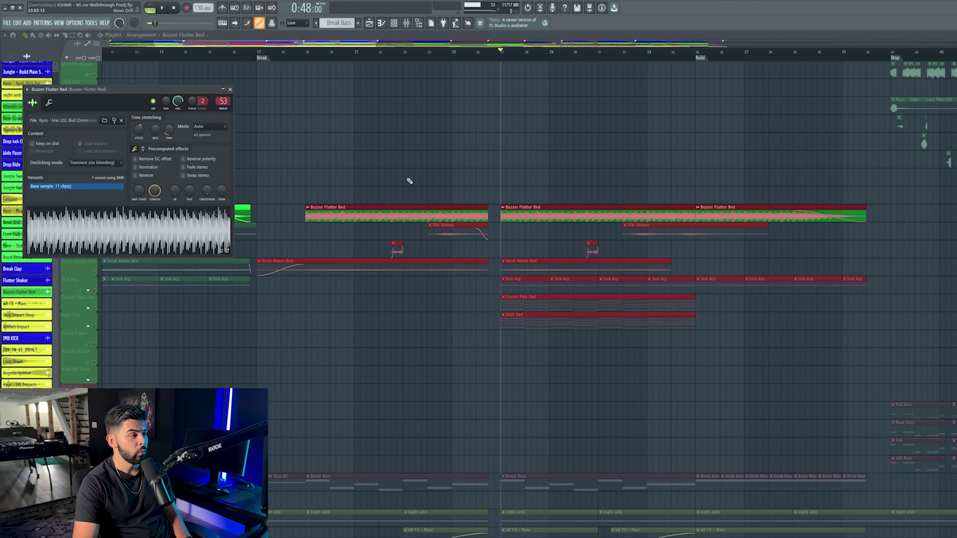
left_click(407, 23)
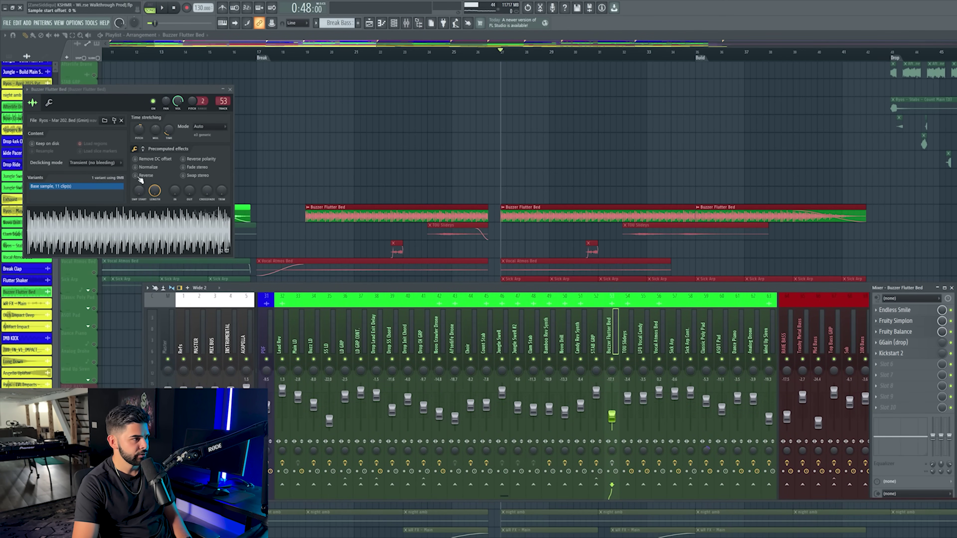
key("space")
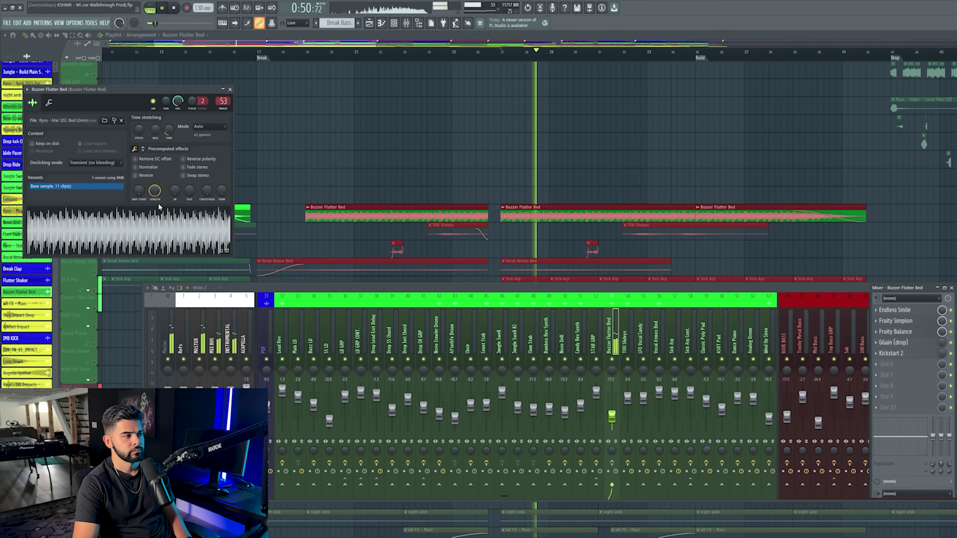
key("space")
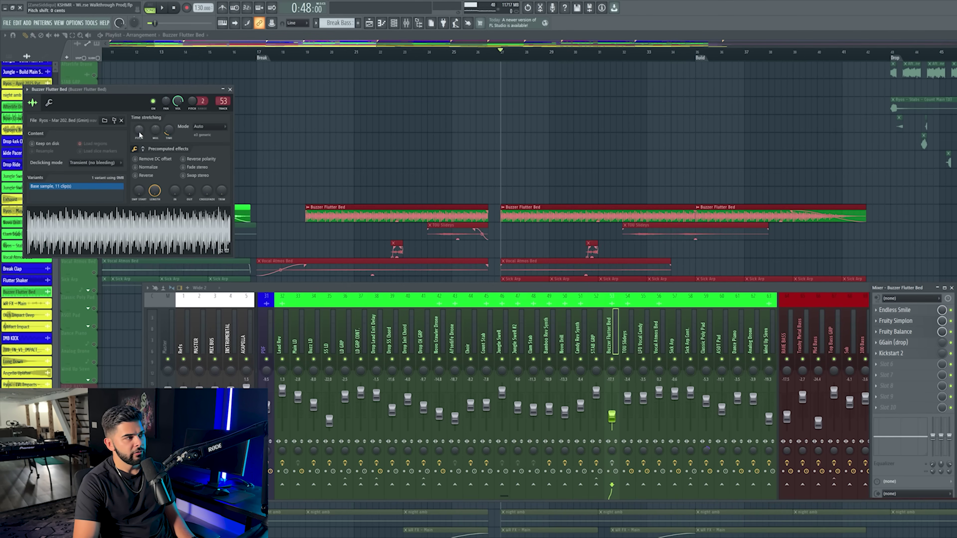
key("space")
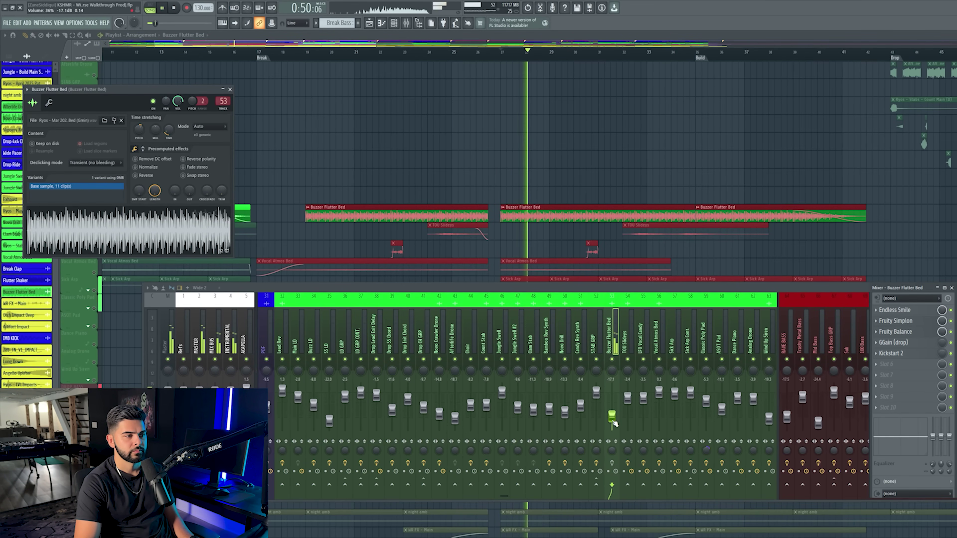
key("F12")
key("space")
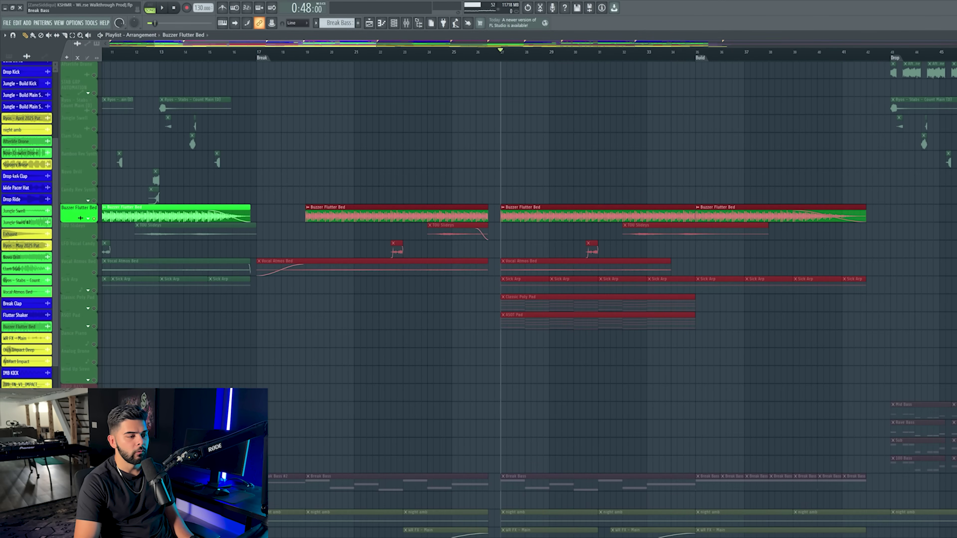
Unmute the Break Bass track alongside Buzzer Flutter Bed and audition both with the mixer open
left_click(338, 23)
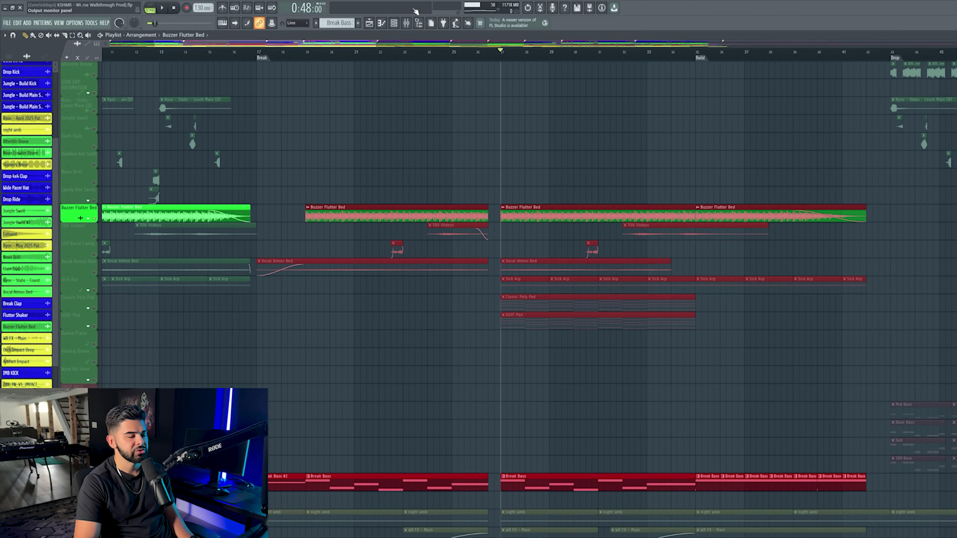
key("space")
left_click(406, 23)
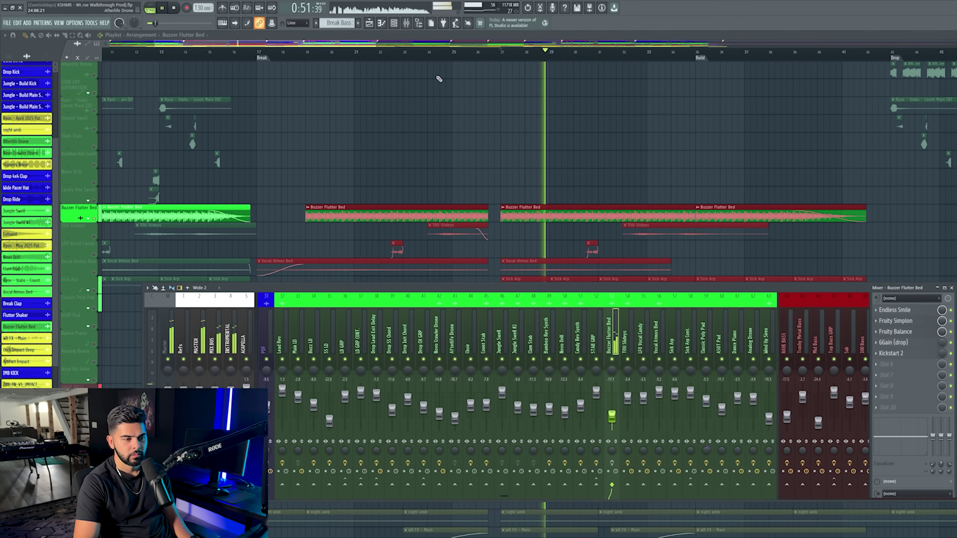
key("space")
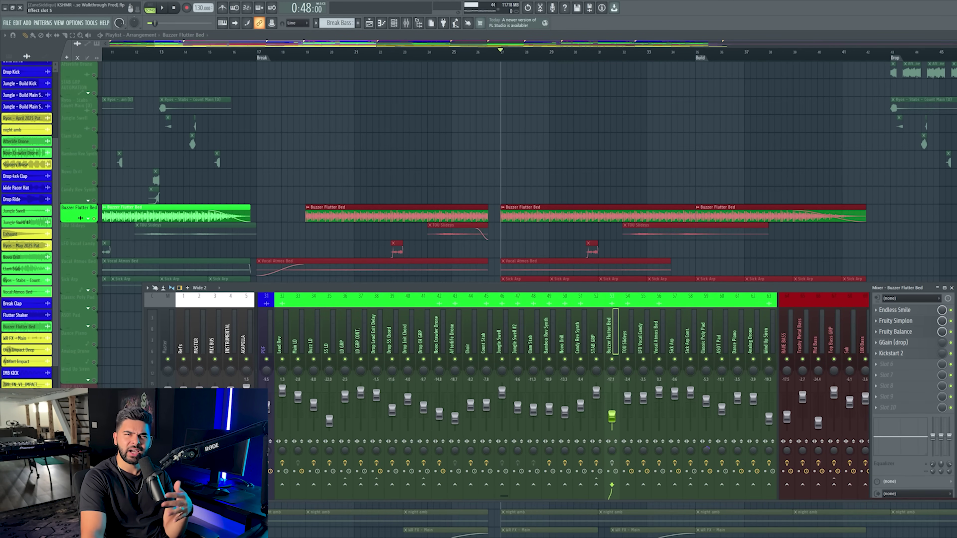
Open the Fruity Simplon, Fruity Balance and GGain (drop) effects on the Buzzer Flutter Bed channel for review
left_click(896, 320)
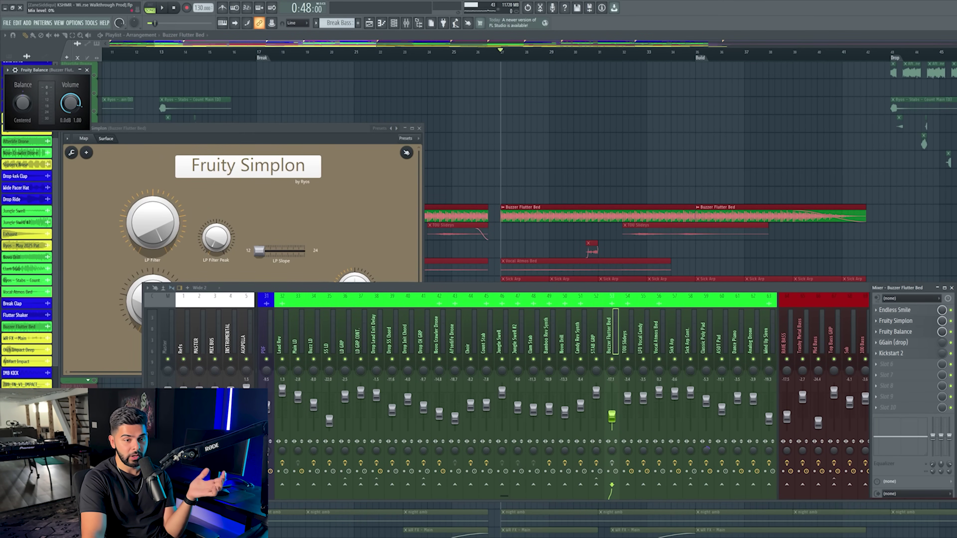
left_click_drag(45, 79, 431, 122)
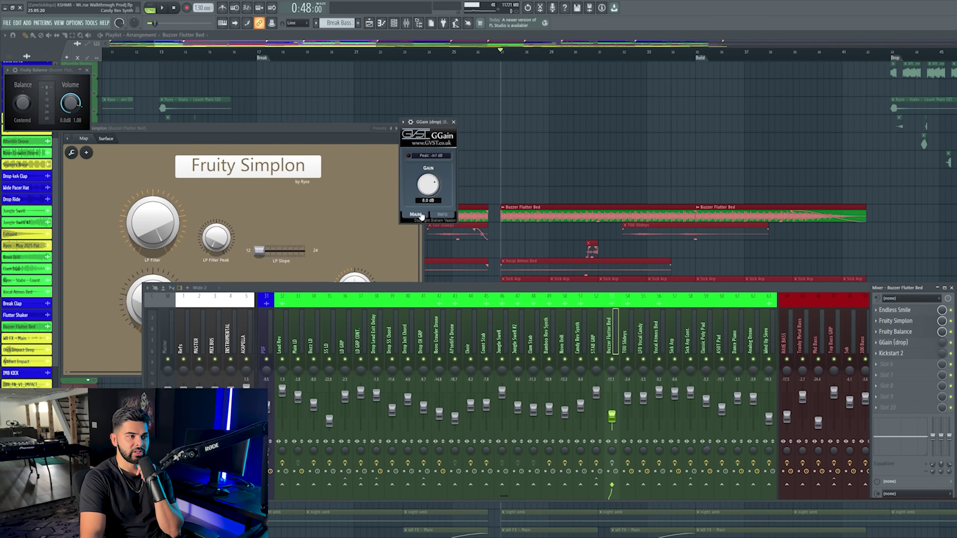
scroll(492, 208, "down", 5)
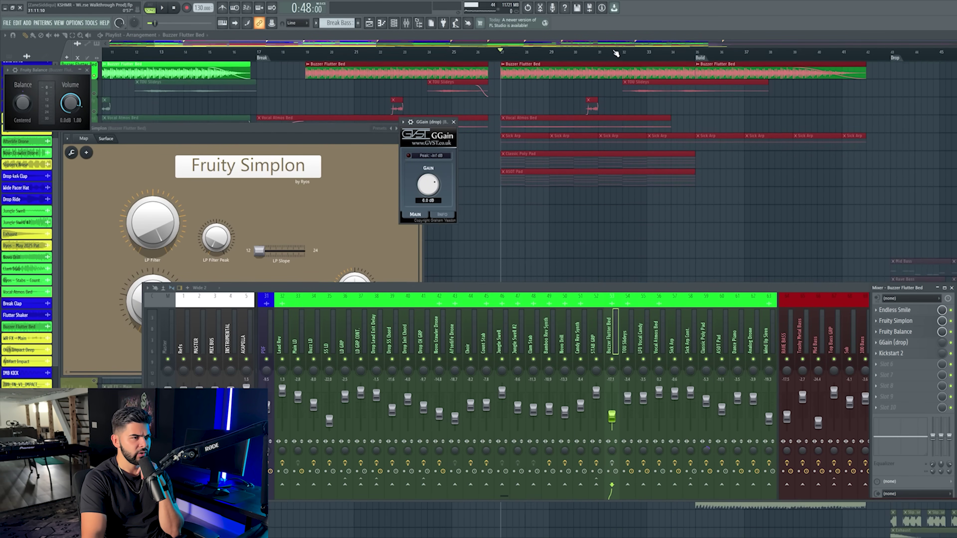
Review the automation clips grouped under the Buzzer Flutter Bed track, then collapse them and return to its mixer channel
key("F12")
scroll(428, 55, "down", 4)
scroll(423, 169, "up", 5)
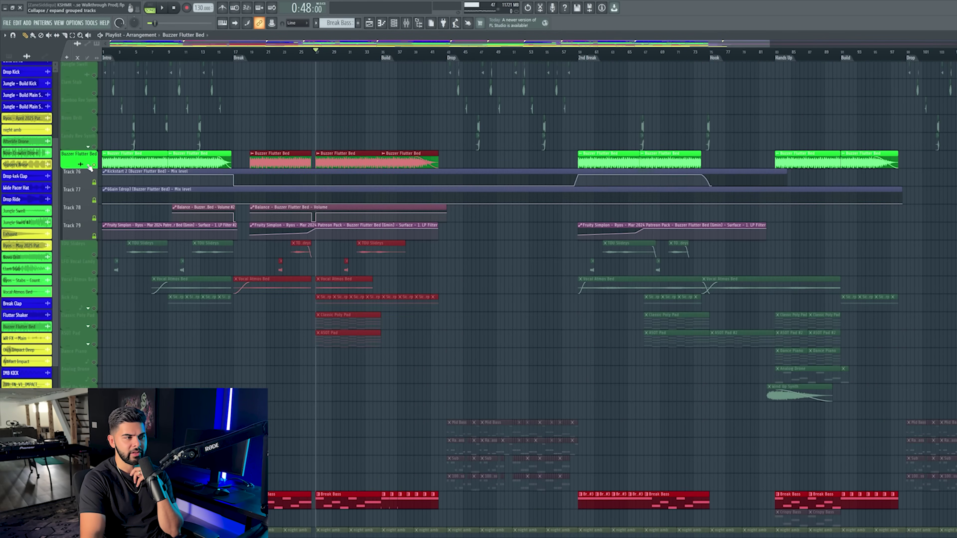
left_click(406, 23)
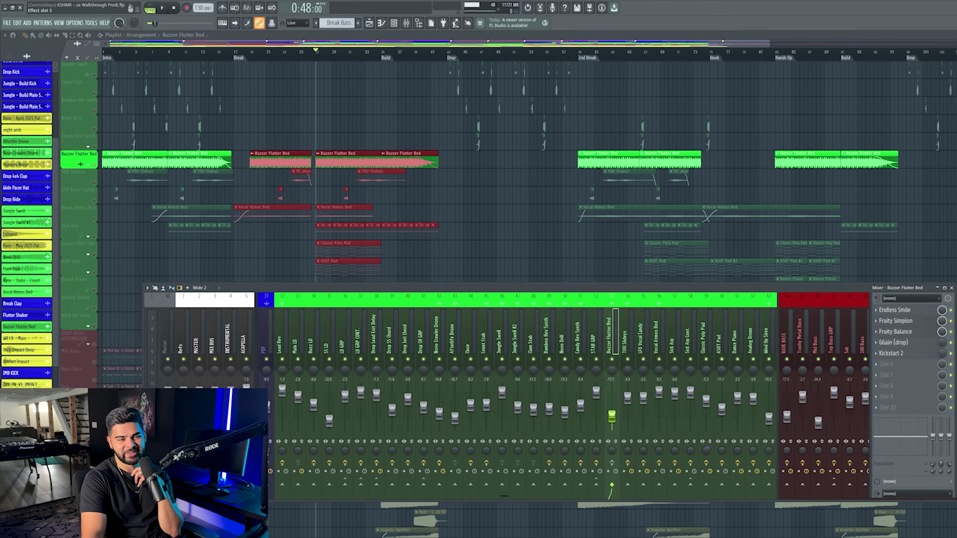
Check the Kickstart 2 sidechain curve on the Buzzer Flutter Bed channel and close the plugin
left_click(892, 354)
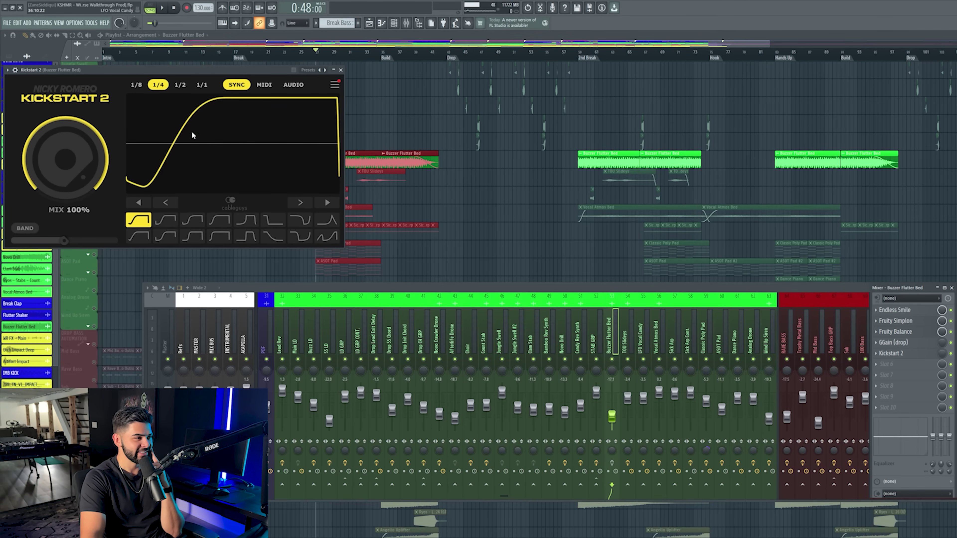
left_click(341, 69)
scroll(286, 53, "up", 2)
scroll(286, 53, "up", 2)
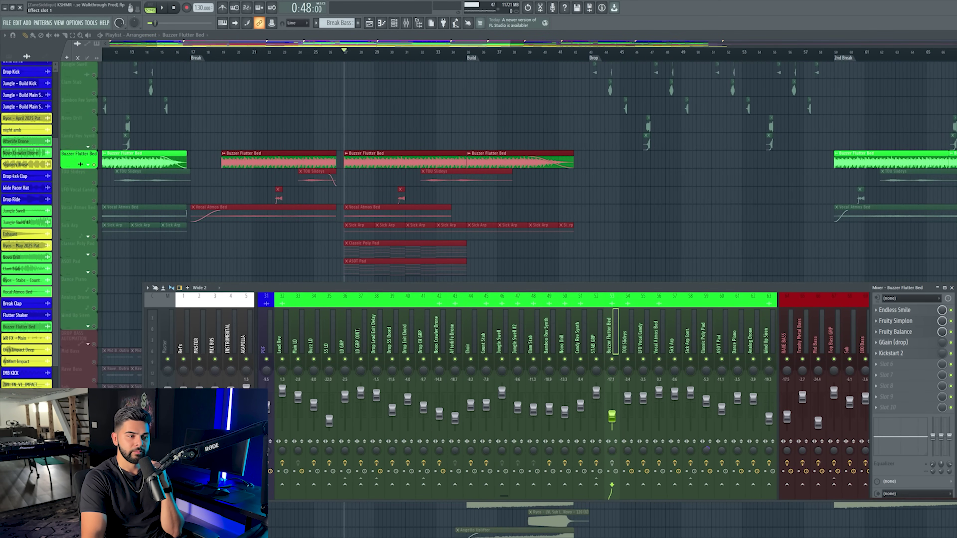
Examine the Endless Smile effect's intensity and preset on Buzzer Flutter Bed, audition the sound, and close the plugin
left_click(895, 310)
mouse_move(212, 161)
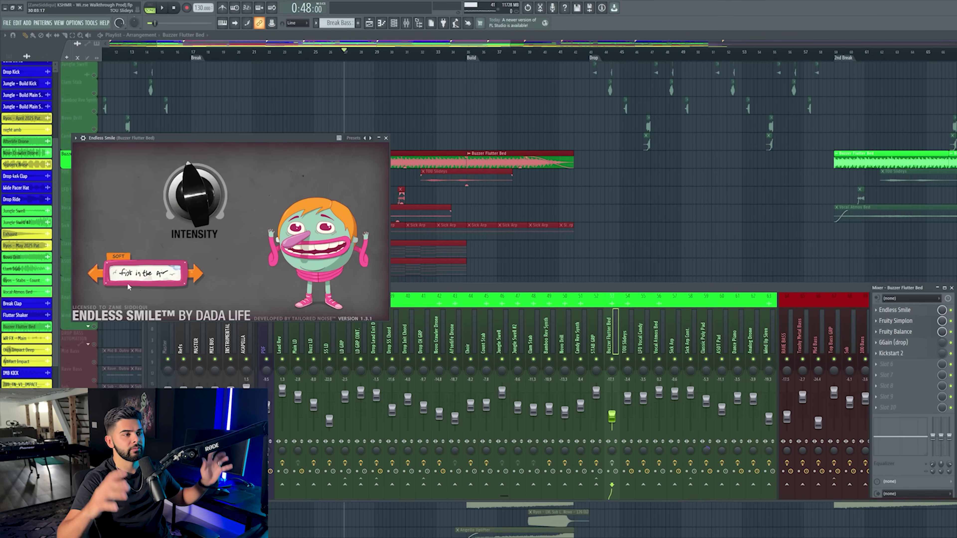
mouse_move(178, 207)
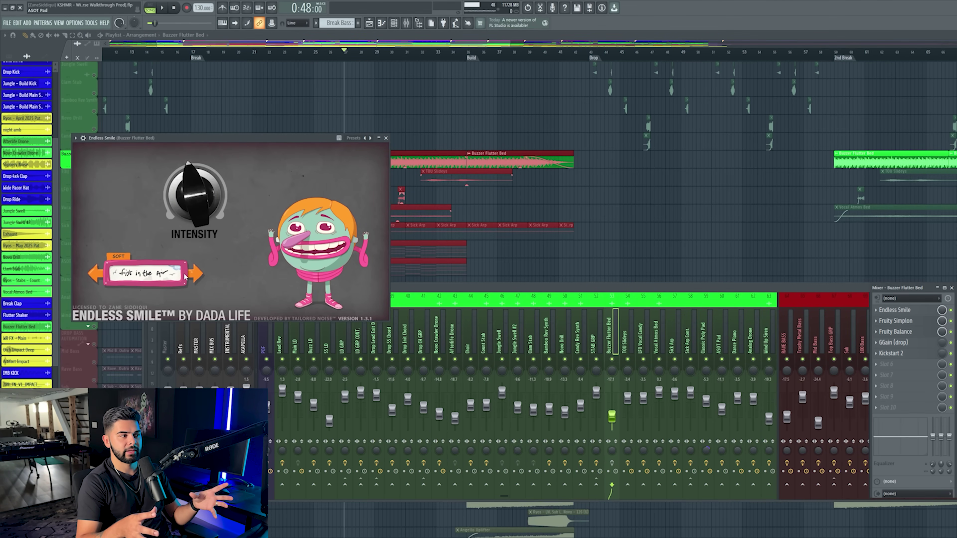
mouse_move(232, 200)
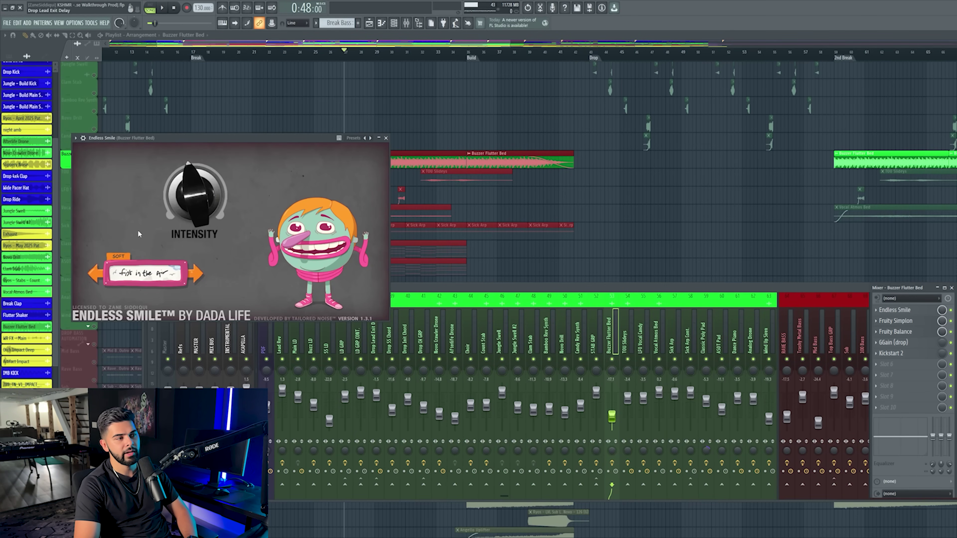
key("space")
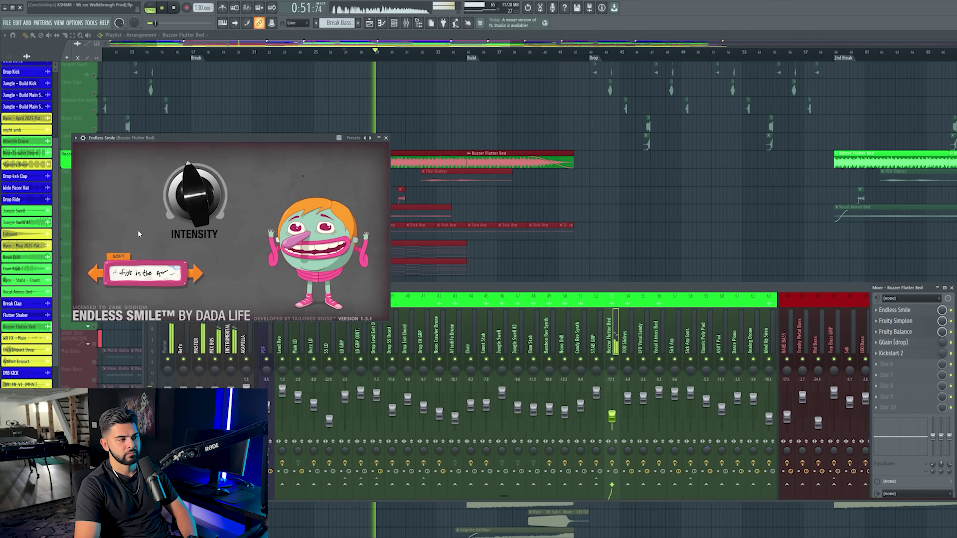
key("space")
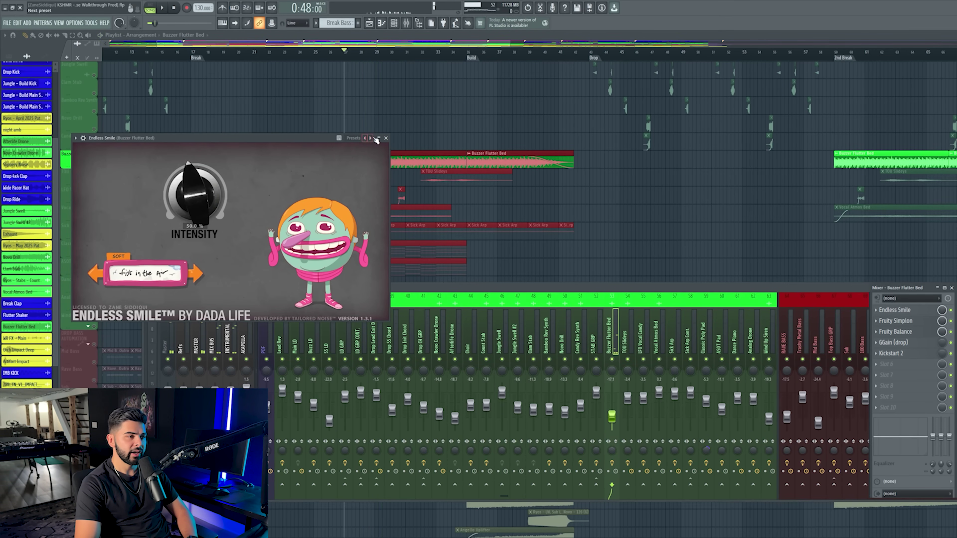
left_click(386, 138)
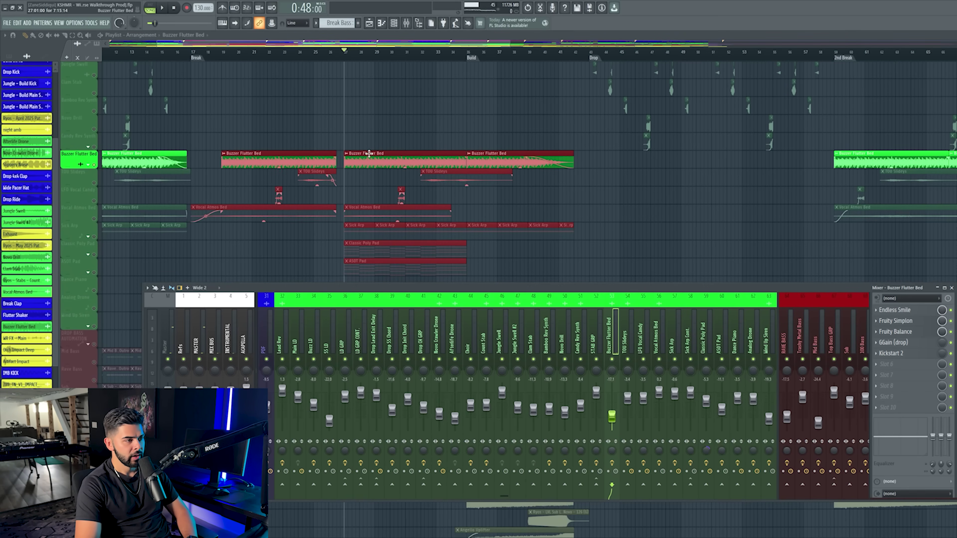
Place the playhead at bar 20 in the break and audition Buzzer Flutter Bed with Break Bass while viewing the mixer
left_click(239, 52)
scroll(242, 53, "up", 3)
key("F9")
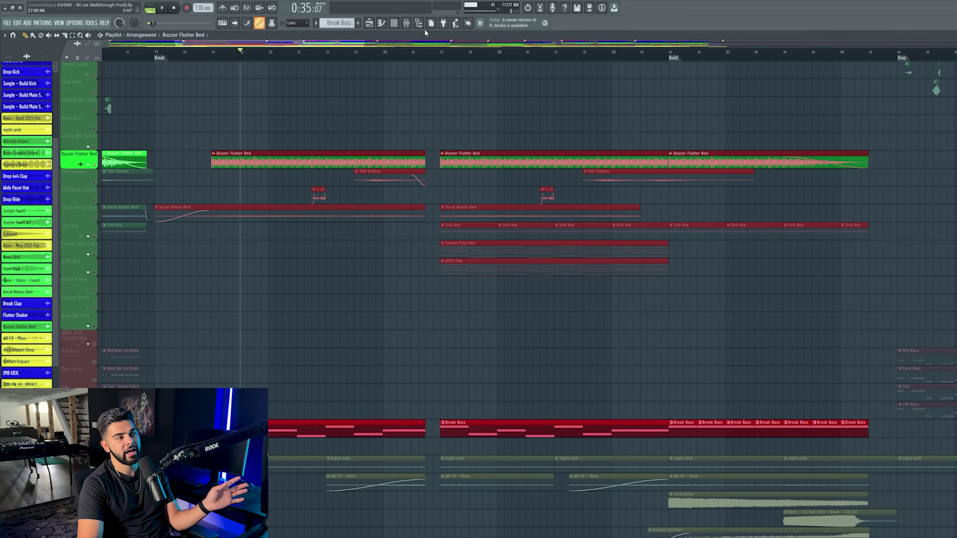
left_click(412, 24)
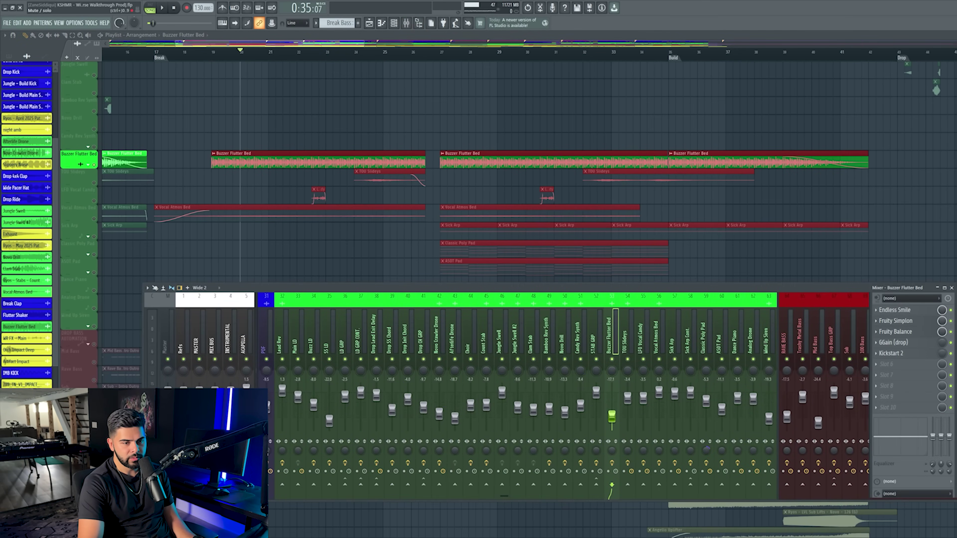
key("space")
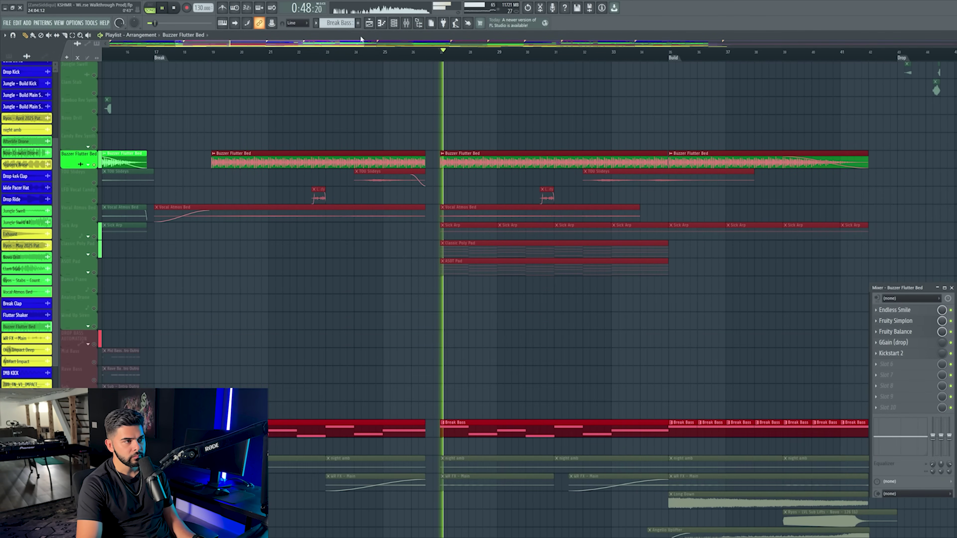
left_click(415, 23)
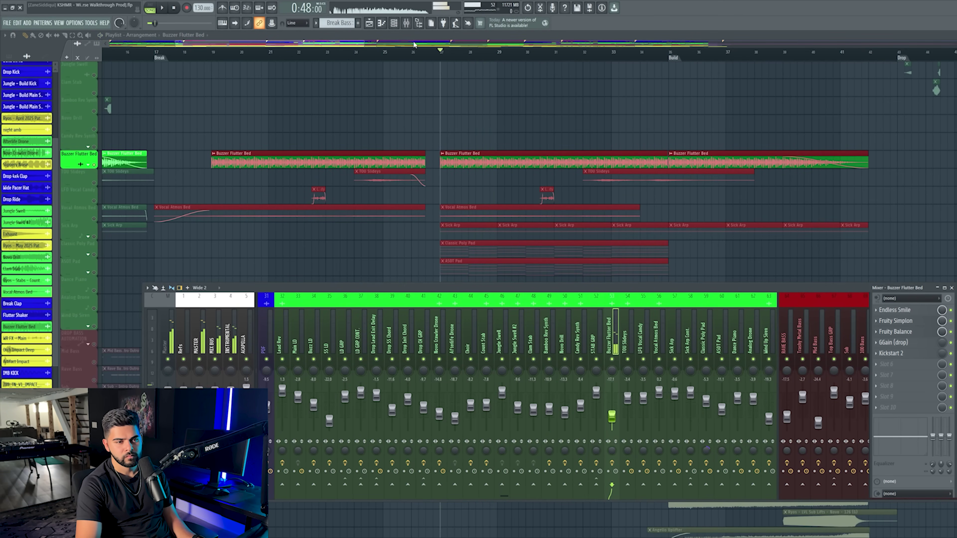
key("space")
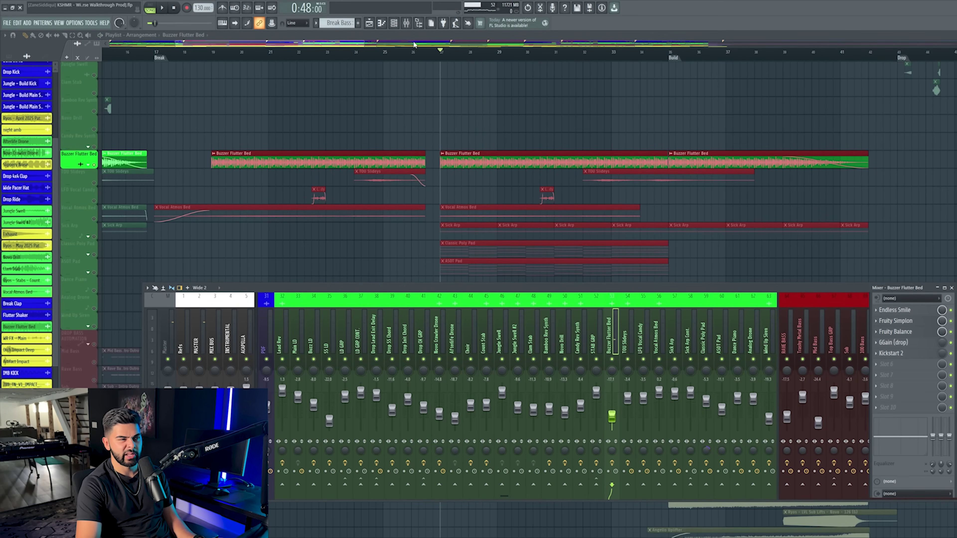
Unmute the TDU Slideys track and place the playhead near the start of its clip in the break
scroll(445, 164, "down", 3)
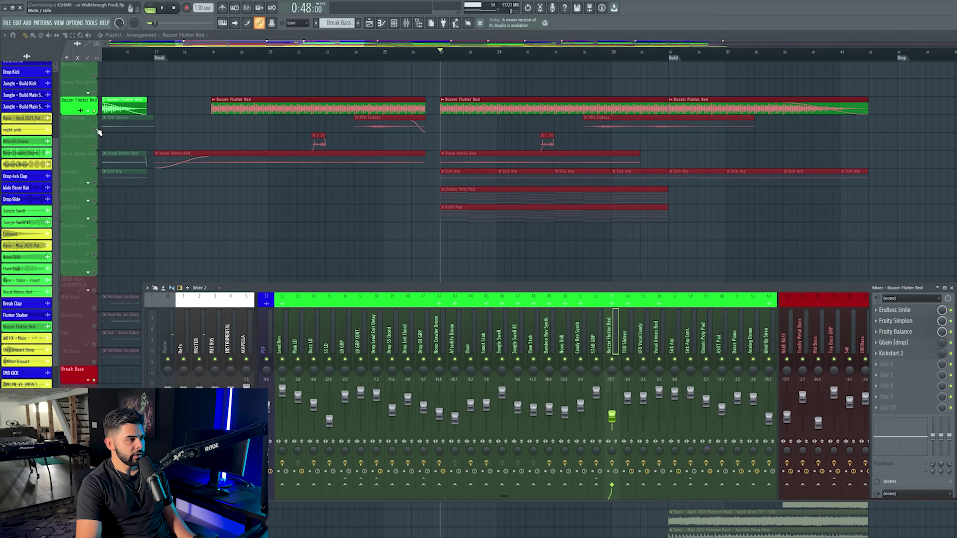
left_click(94, 130)
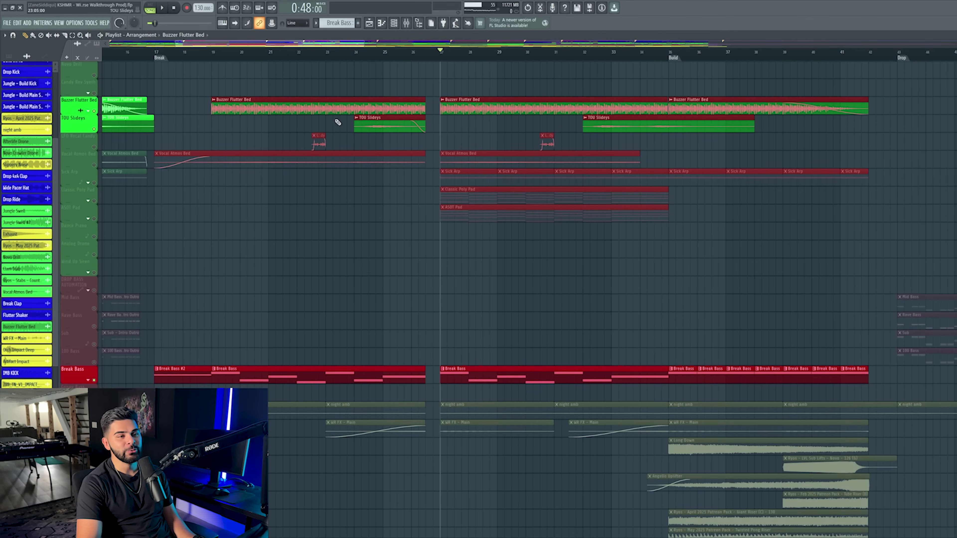
left_click(367, 53)
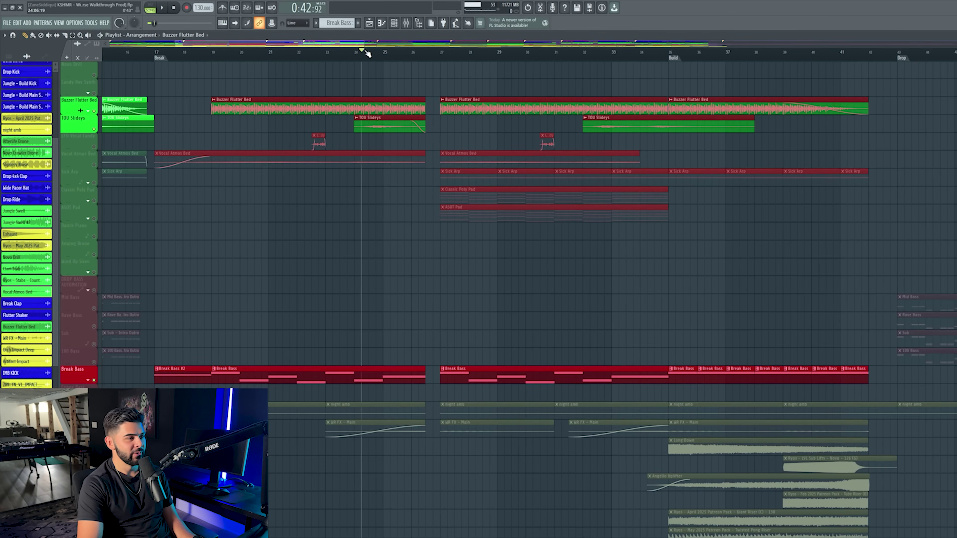
scroll(367, 53, "down", 3)
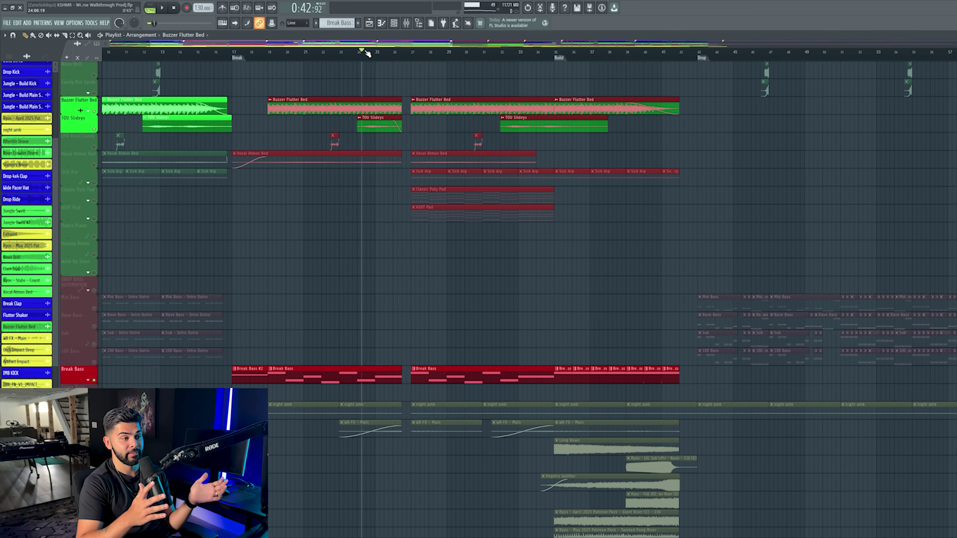
Audition the TOU Slideys track in the break and open its clip settings to check pitch and time stretching
key("space")
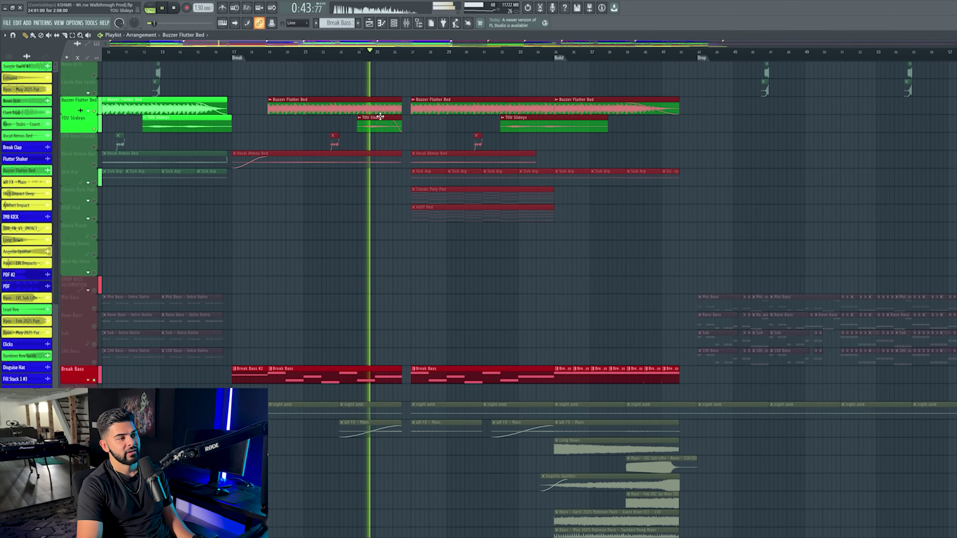
double_click(380, 117)
key("space")
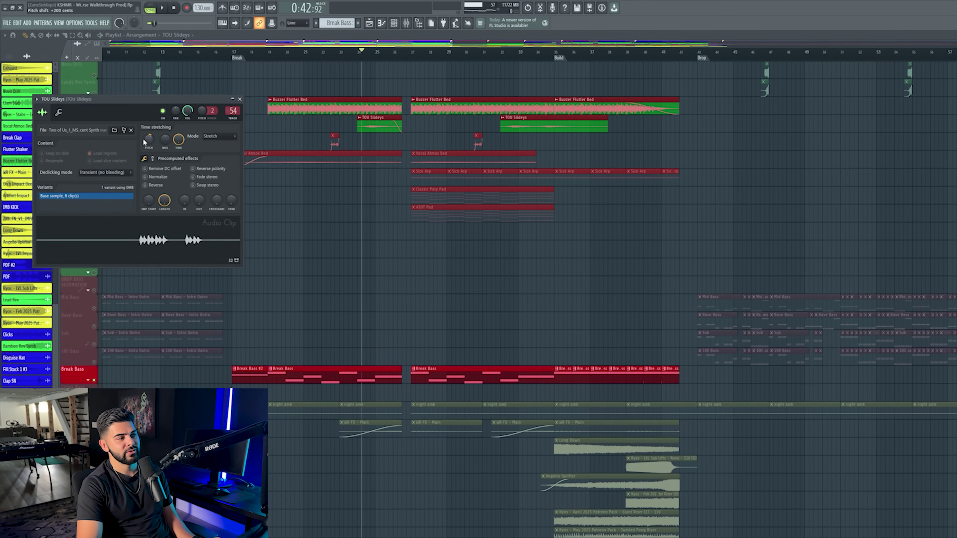
Place the playhead over the second break TOU Slideys clip, view its mixer channel, and return the playhead to bar 27
left_click(513, 55)
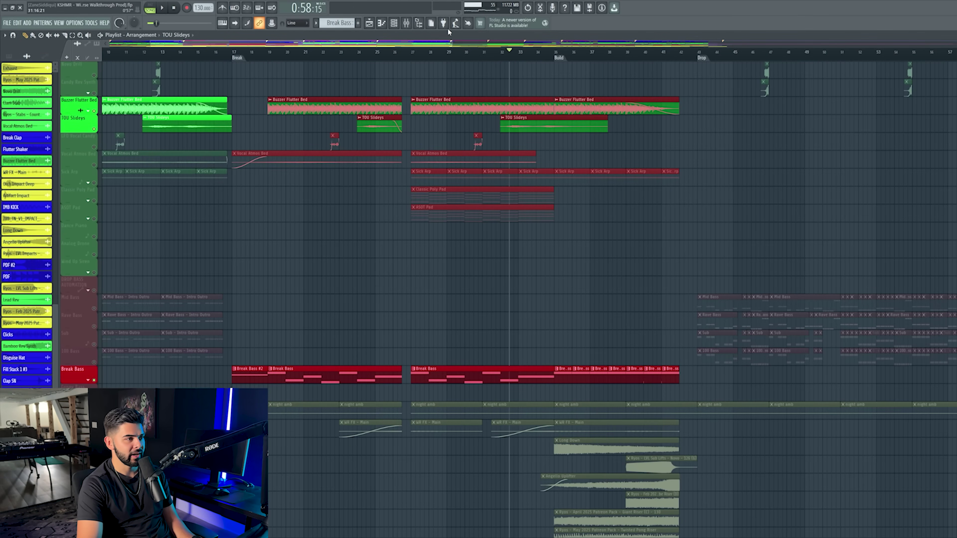
left_click(406, 23)
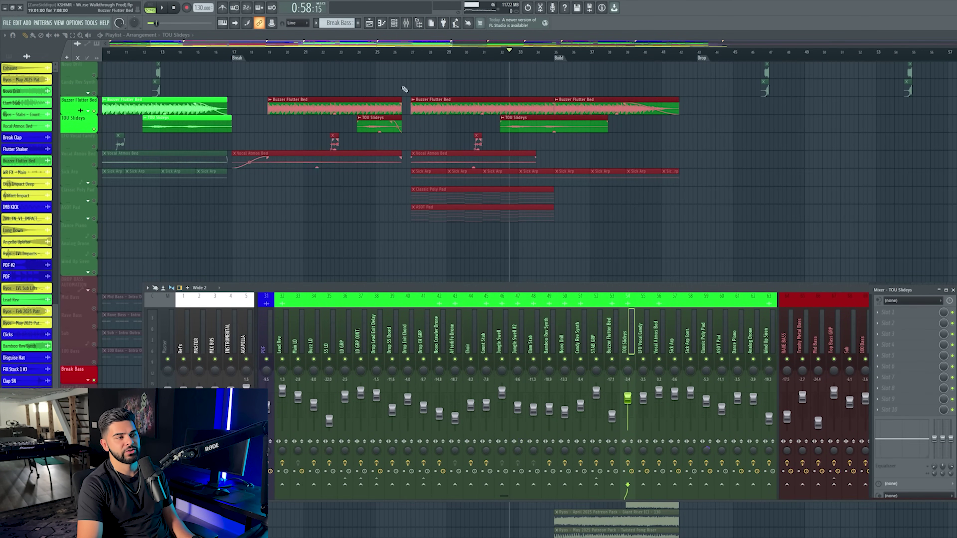
left_click(411, 55)
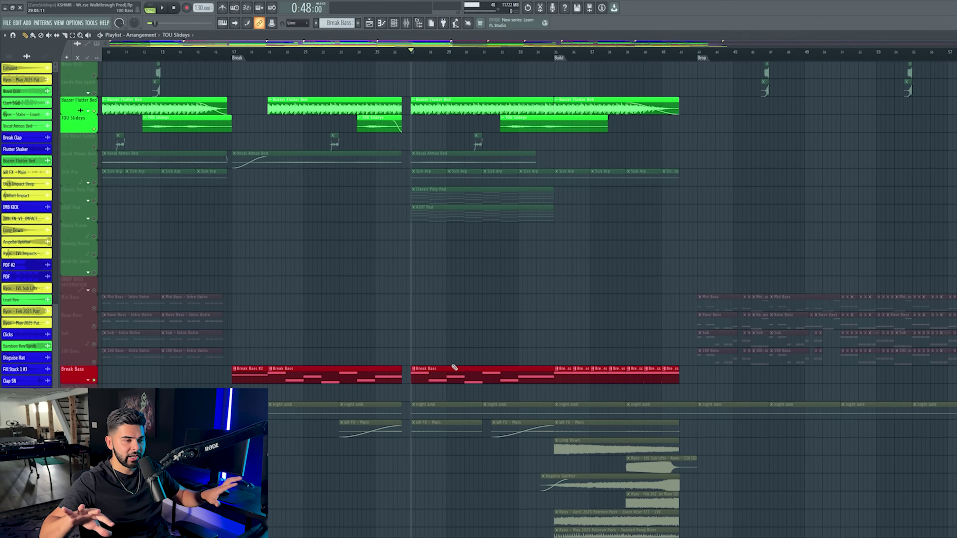
Solo the TOU Slideys track, audition its clip from about bar 32, and select that clip with all tracks unmuted again
right_click(96, 129)
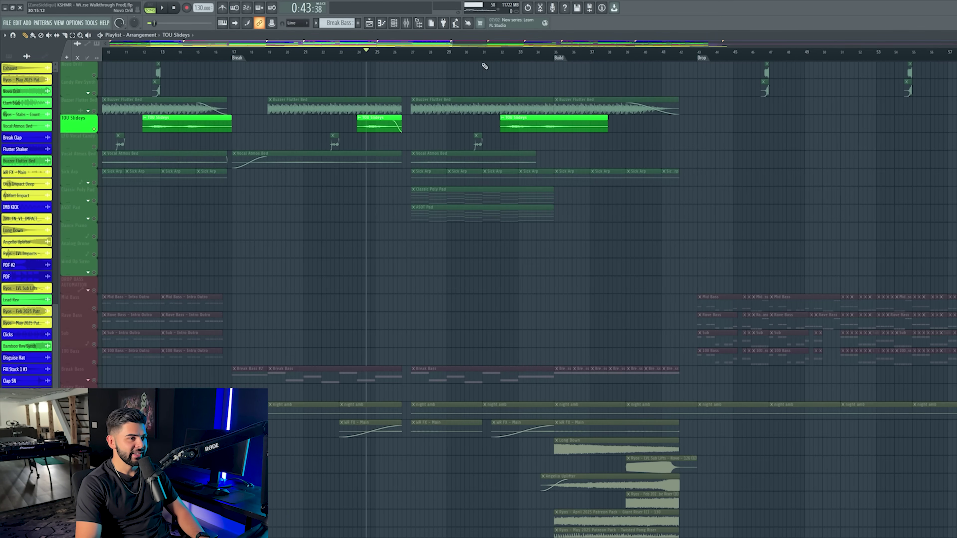
left_click_drag(514, 52, 505, 51)
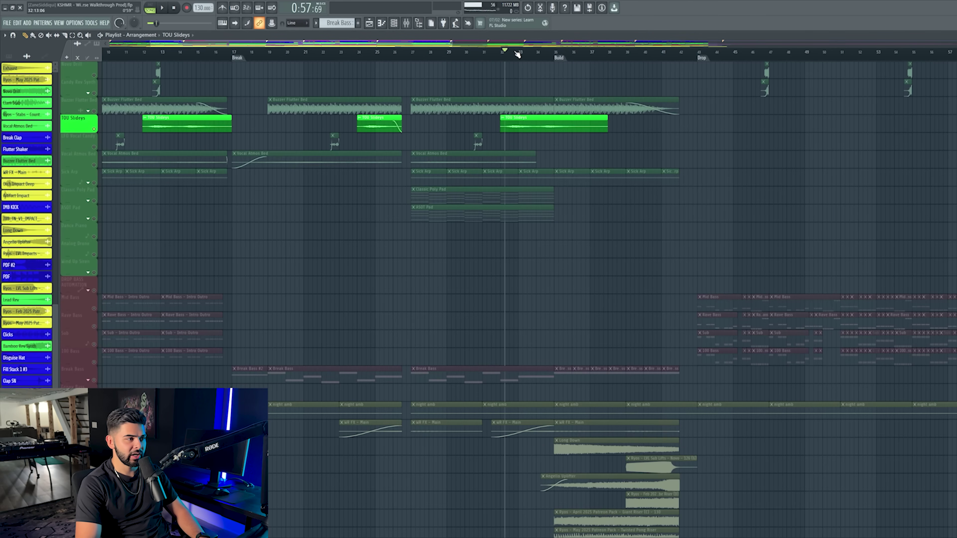
key("space")
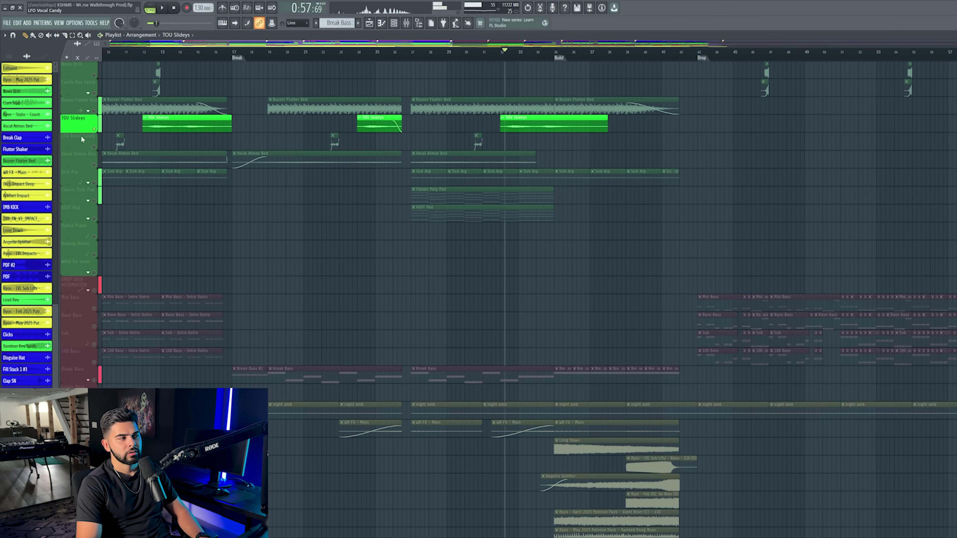
key("space")
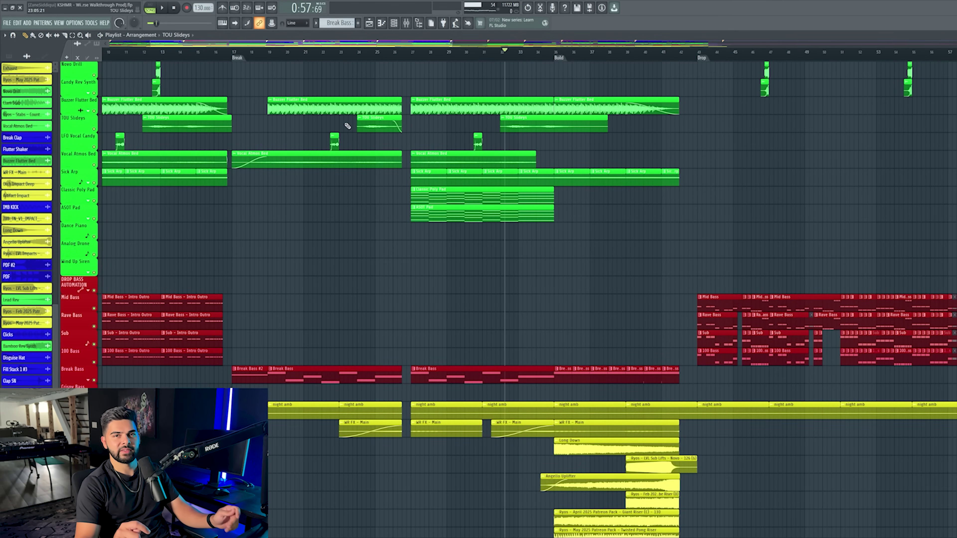
left_click(531, 122)
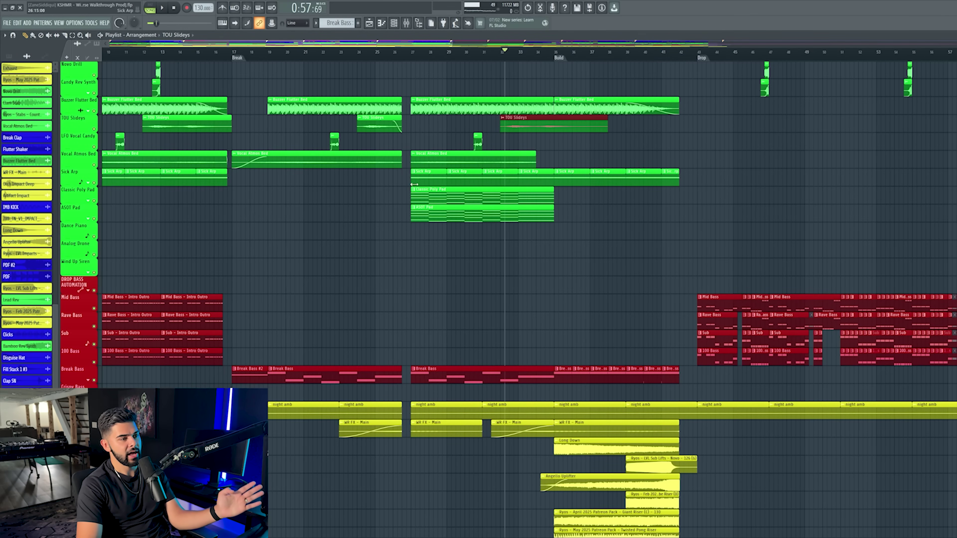
Solo the LFO Vocal Candy track and audition it from about bar 22 with the mixer displayed
left_click(94, 147, "ctrl")
left_click(327, 52)
key("space")
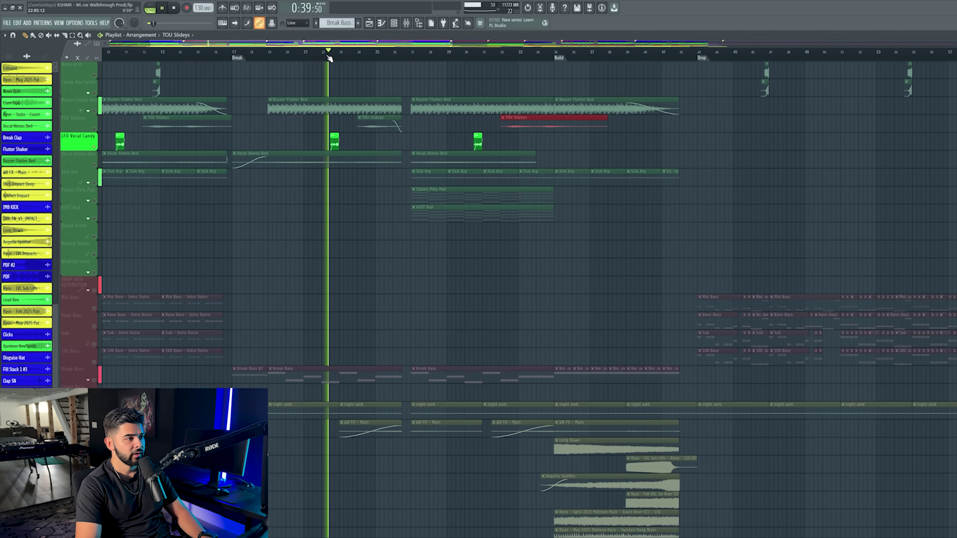
left_click(408, 24)
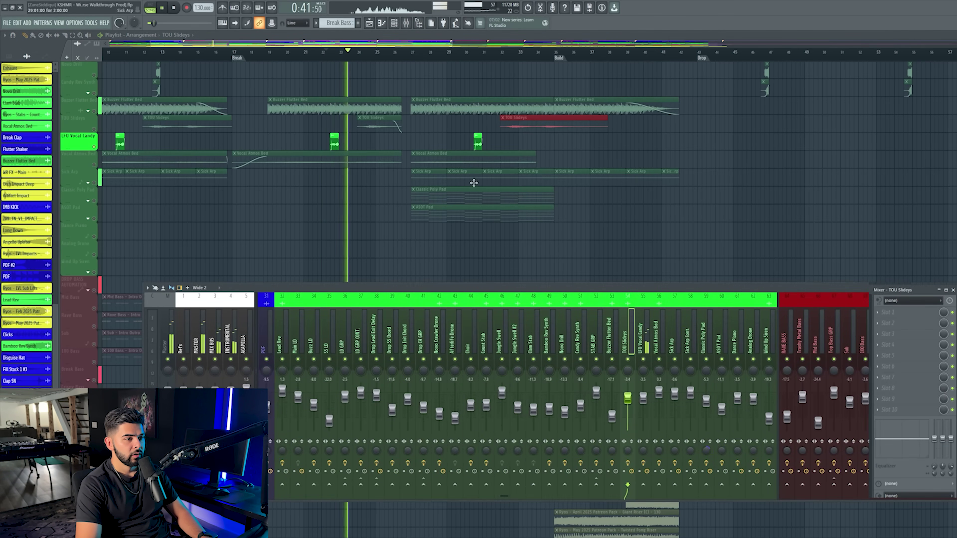
key("space")
Select the first break clip of LFO Vocal Candy and display the effects chain on its mixer channel
left_click_drag(296, 139, 486, 146)
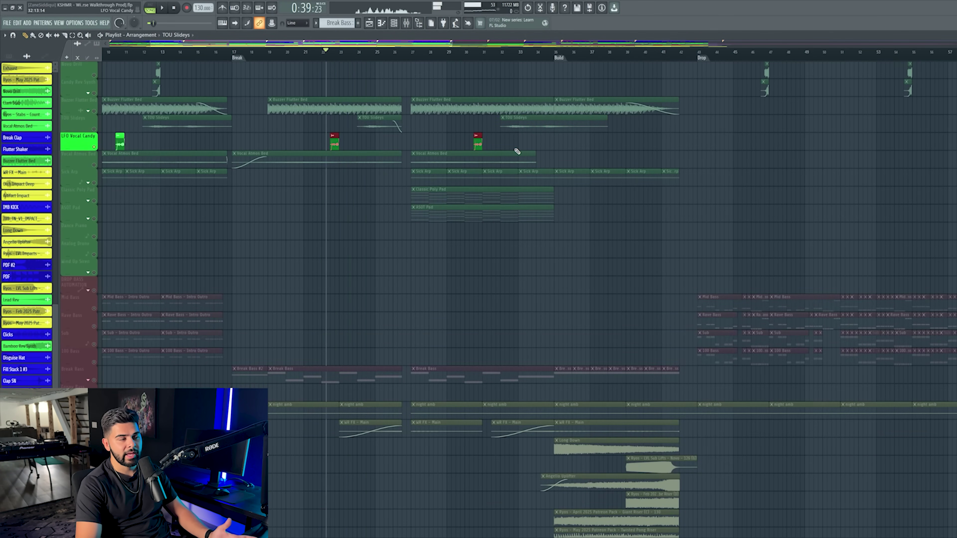
left_click_drag(275, 133, 391, 148)
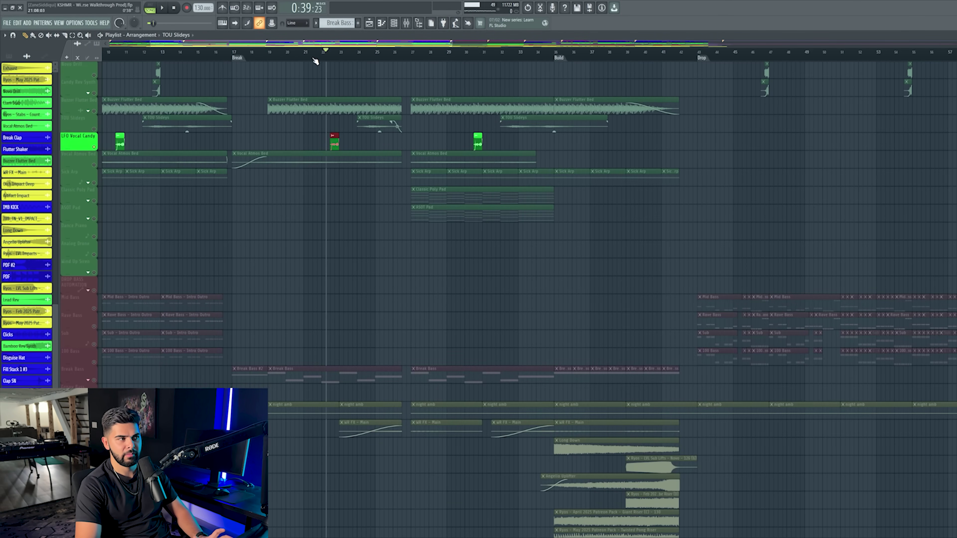
scroll(314, 58, "up", 3)
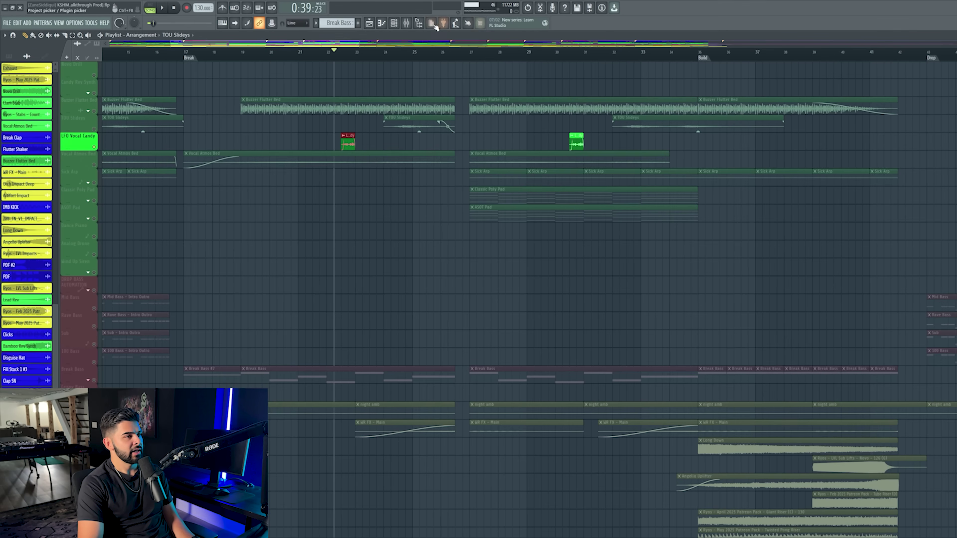
left_click(406, 22)
left_click(646, 366)
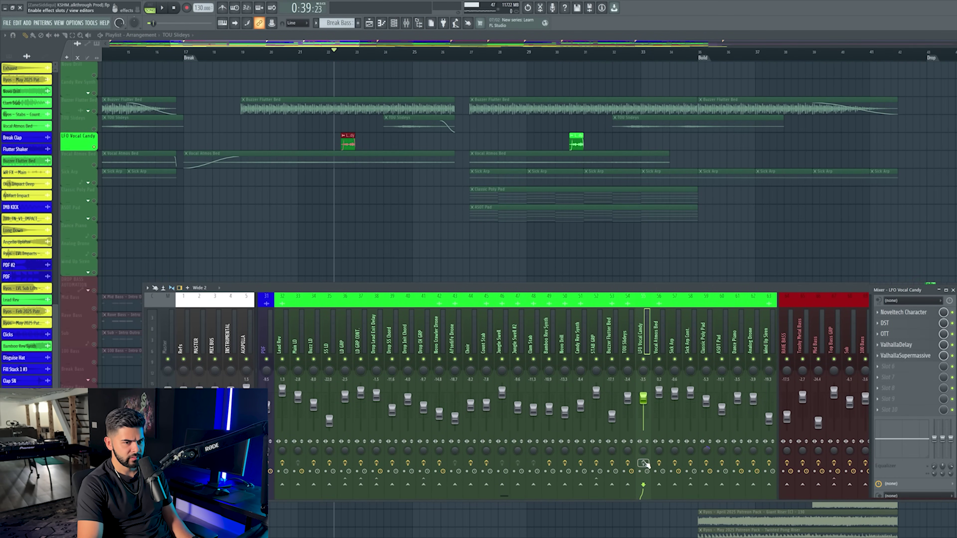
Audition the selected LFO Vocal Candy clip twice with its effects chain shown in the mixer
key("space")
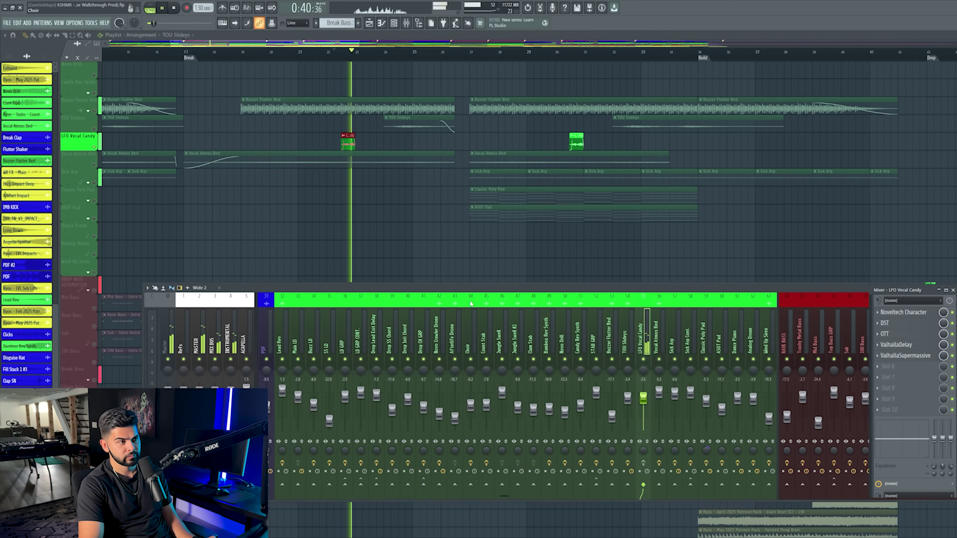
key("space")
key("space")
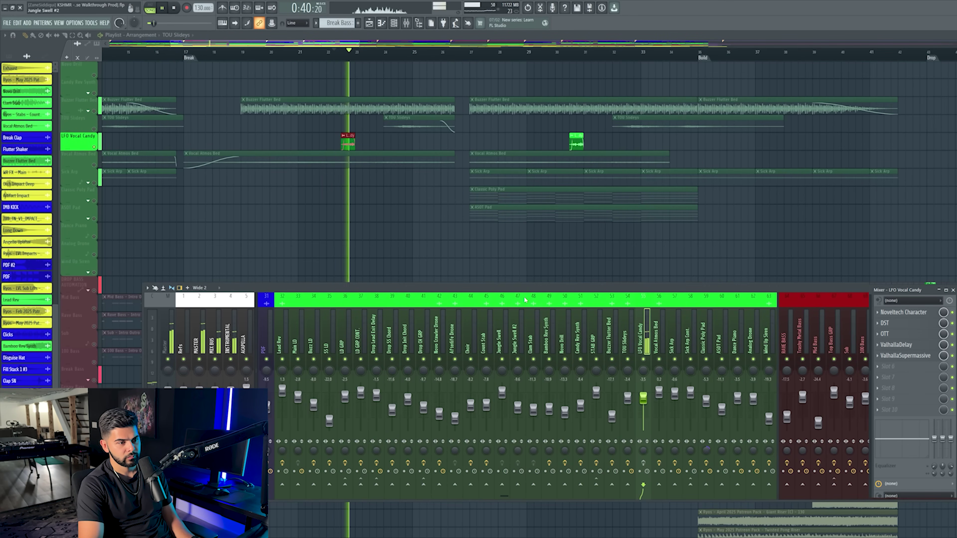
key("space")
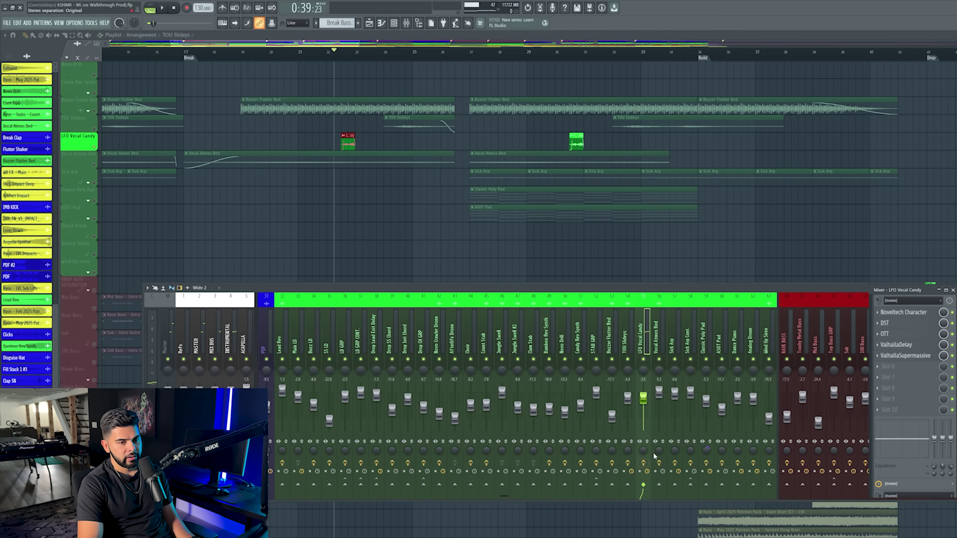
Bypass ValhallaDelay and ValhallaSupermassive on the LFO Vocal Candy mixer channel
scroll(346, 64, "up", 3)
scroll(346, 64, "up", 2)
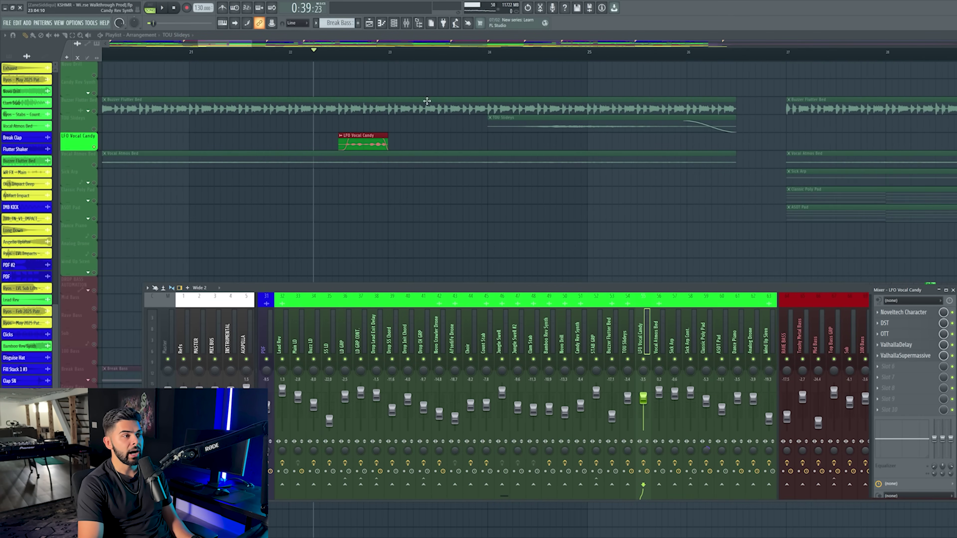
left_click(951, 345)
left_click(952, 356)
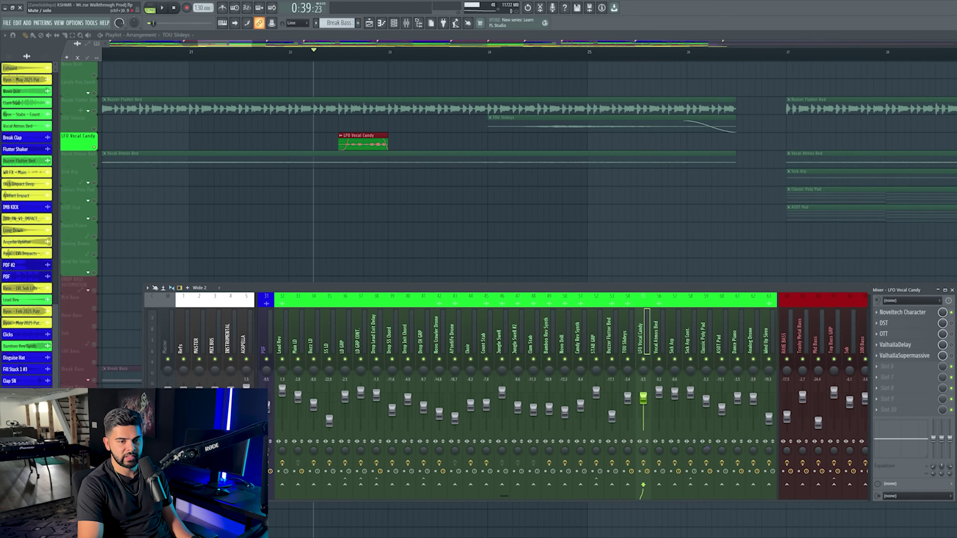
Examine the Noveltech Character settings on LFO Vocal Candy, audition the sound, and close the plugin
left_click(902, 312)
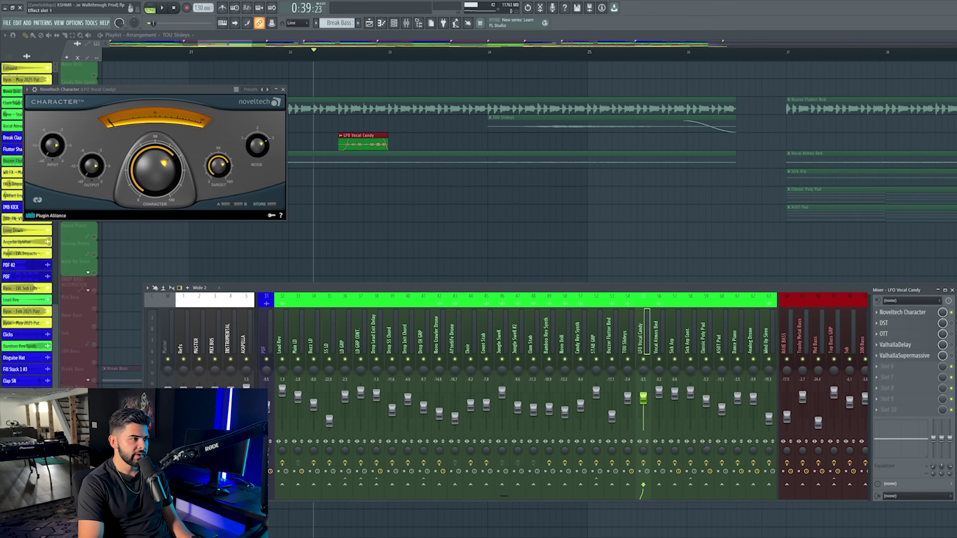
key("space")
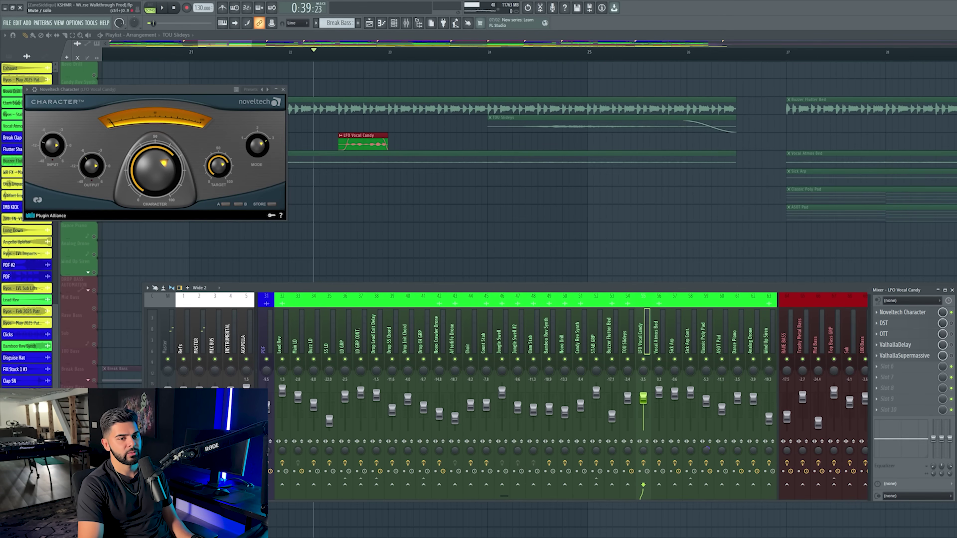
left_click(283, 89)
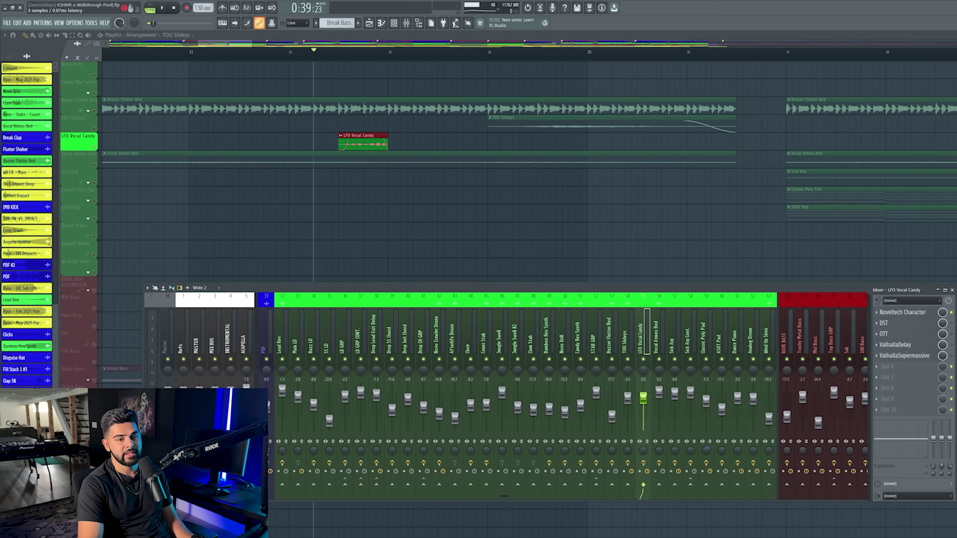
Examine the DST distortion settings on LFO Vocal Candy, keeping its window clear of the clip, and audition the sound
left_click(884, 323)
left_click_drag(217, 107, 629, 115)
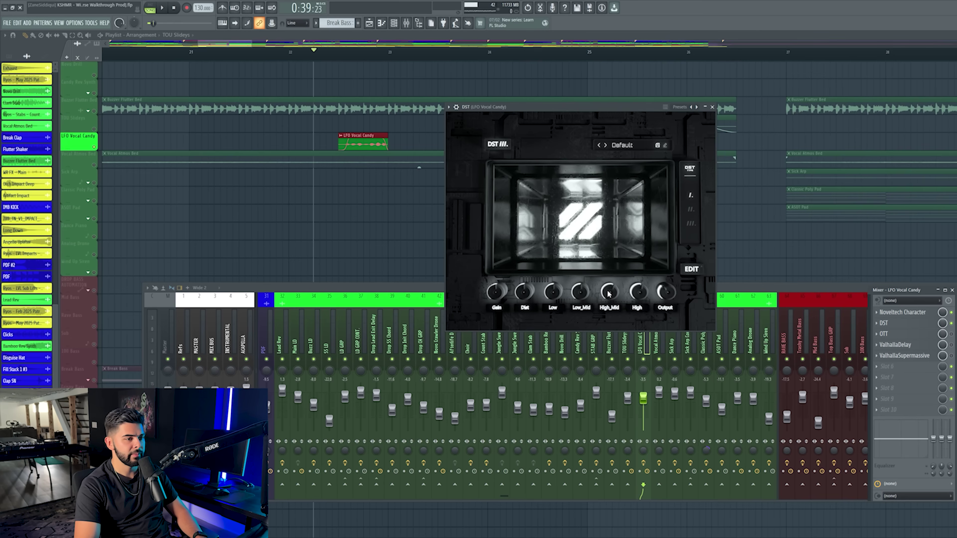
key("space")
key("space")
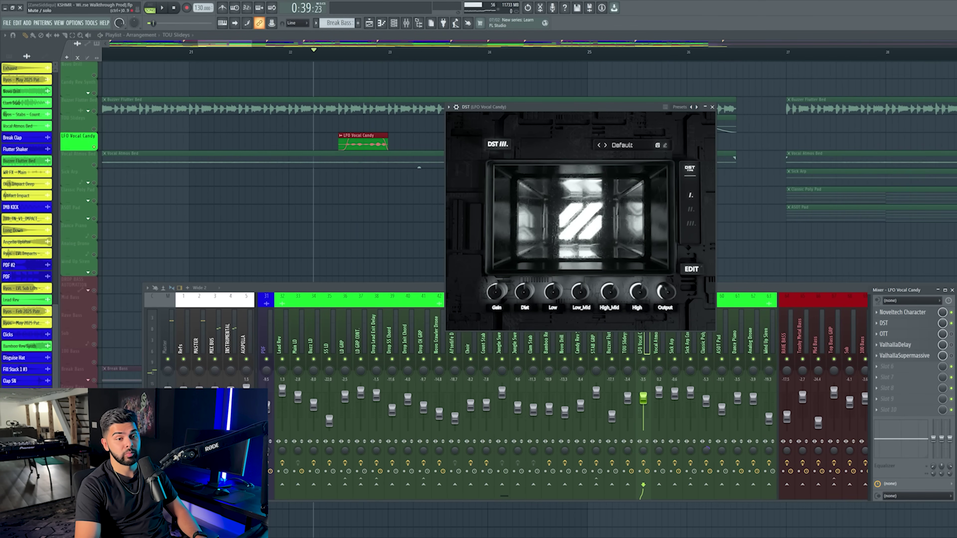
key("space")
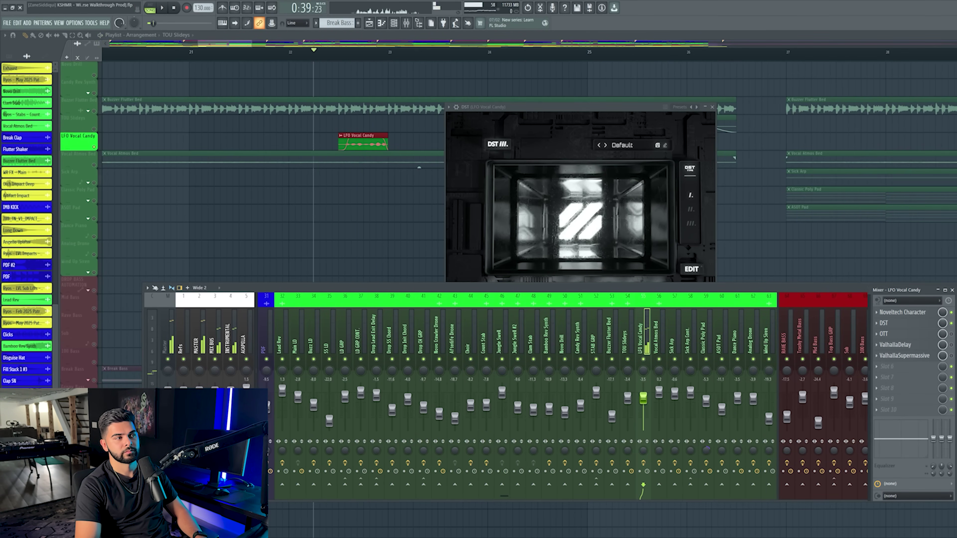
key("space")
Enable OTT on the LFO Vocal Candy channel and audition the clip while watching its multiband compression
left_click(951, 334)
left_click(884, 334)
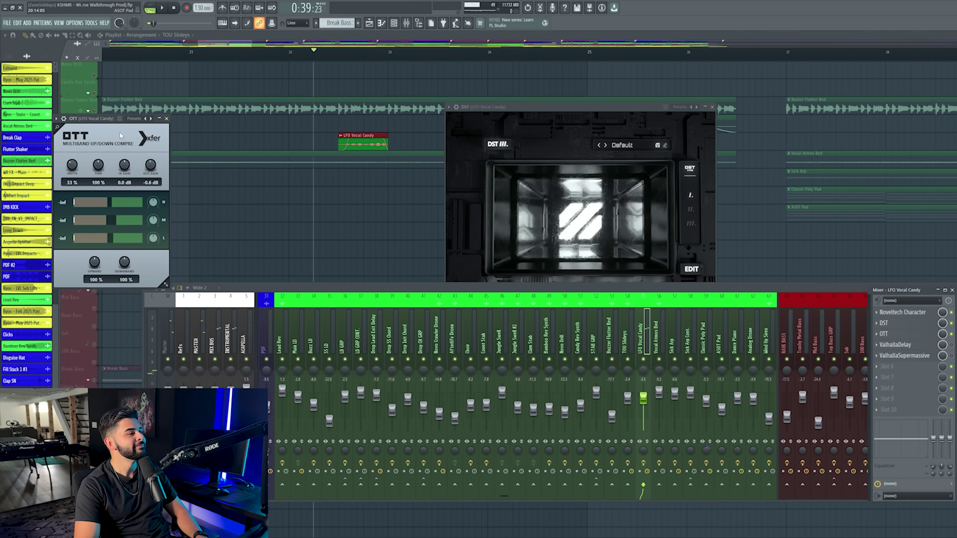
left_click_drag(101, 121, 220, 131)
key("space")
key("space")
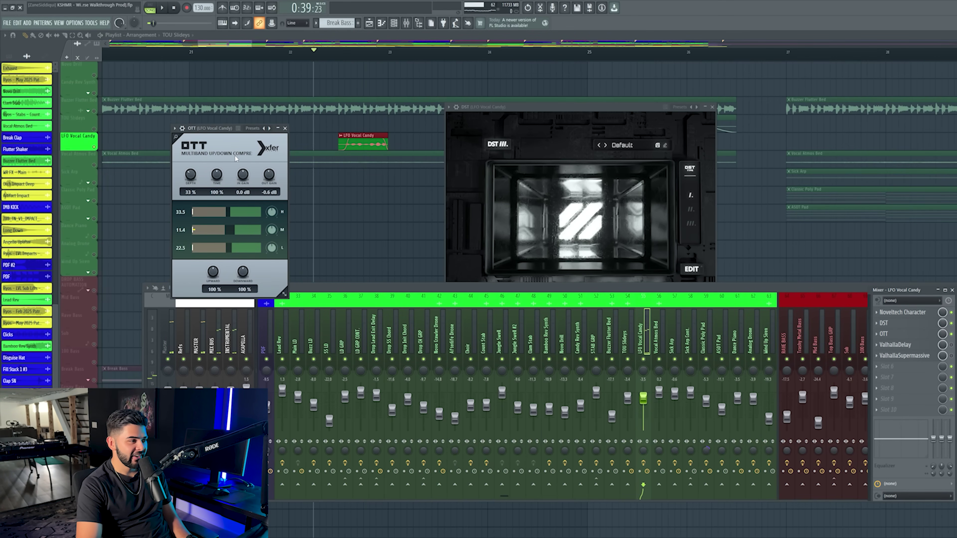
key("space")
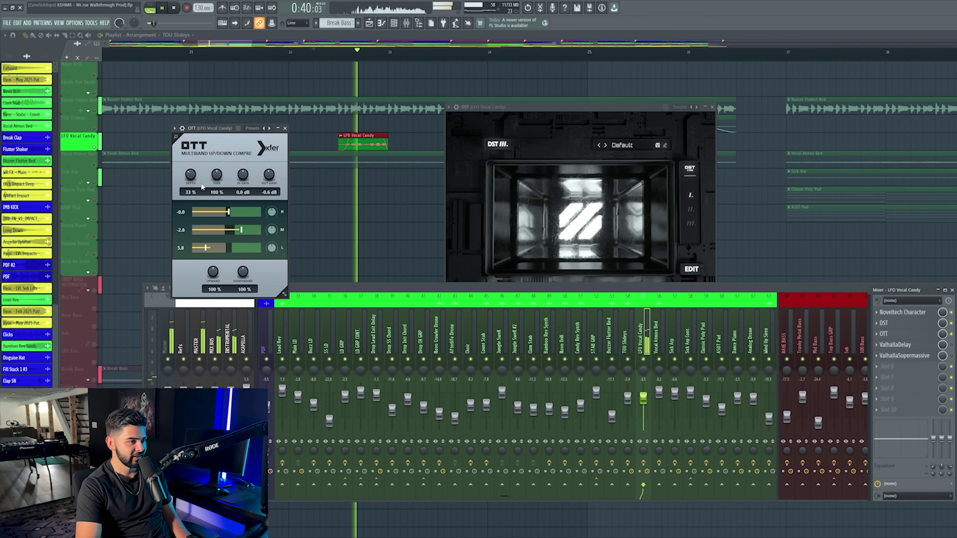
key("space")
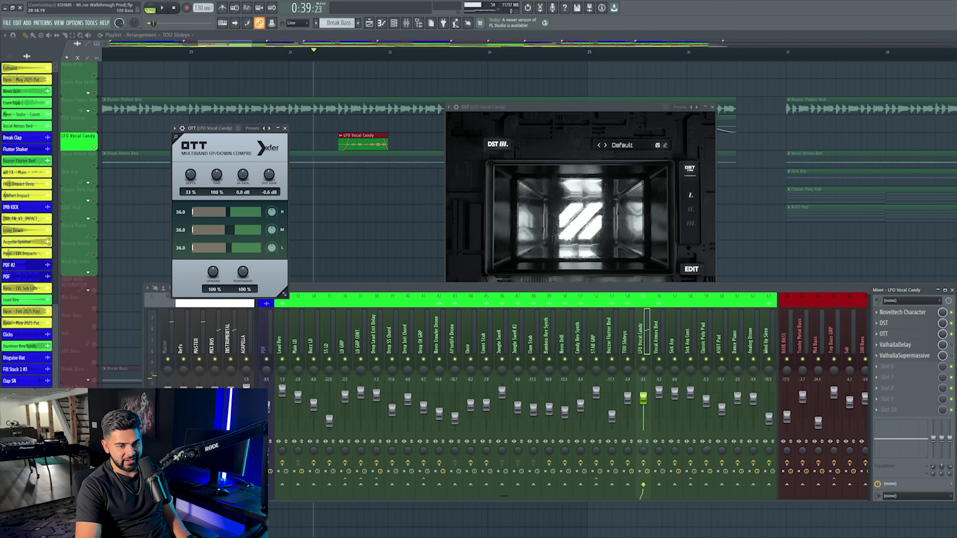
Arrange the ValhallaDelay and ValhallaSupermassive windows of LFO Vocal Candy side by side without DST and audition the clip
left_click(895, 344)
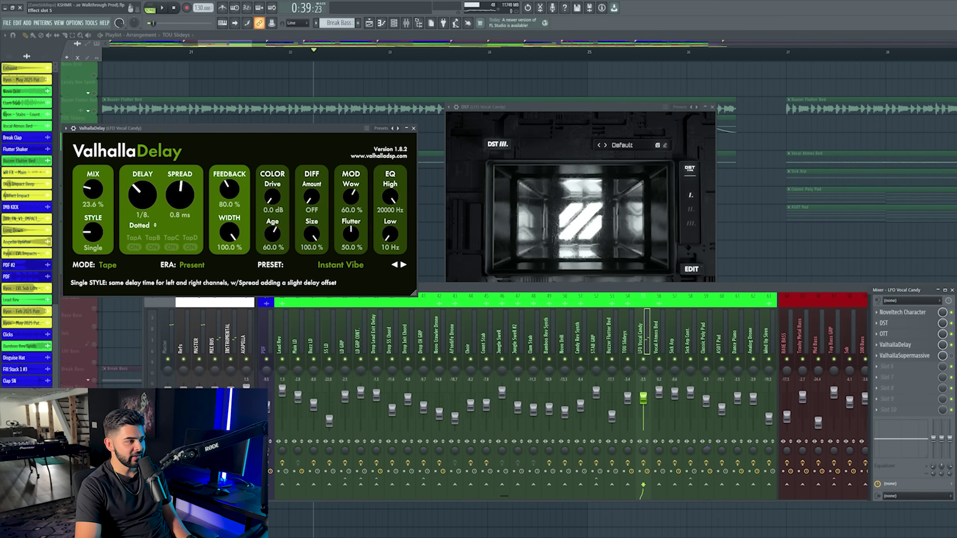
left_click(904, 355)
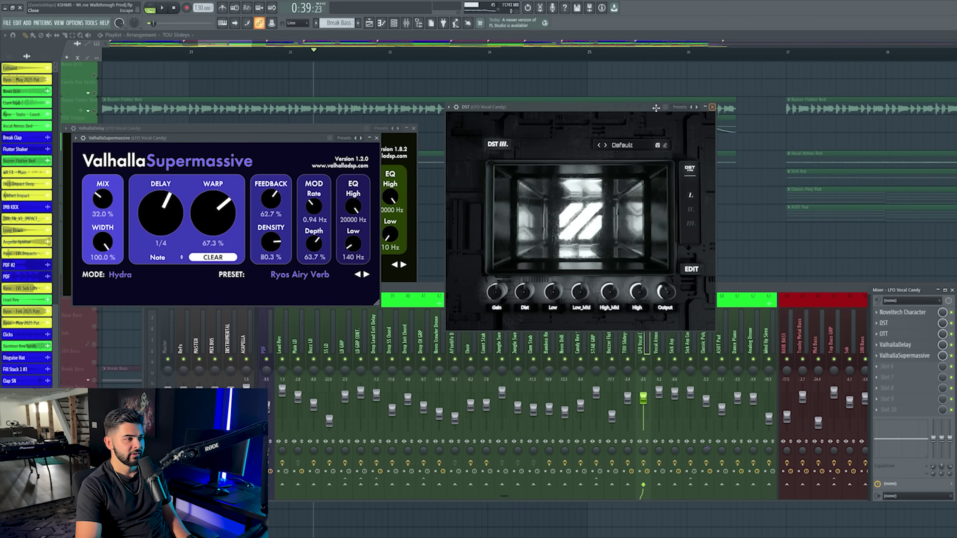
left_click(705, 108)
left_click_drag(241, 138, 697, 132)
left_click_drag(340, 127, 357, 115)
key("space")
left_click_drag(655, 141, 654, 128)
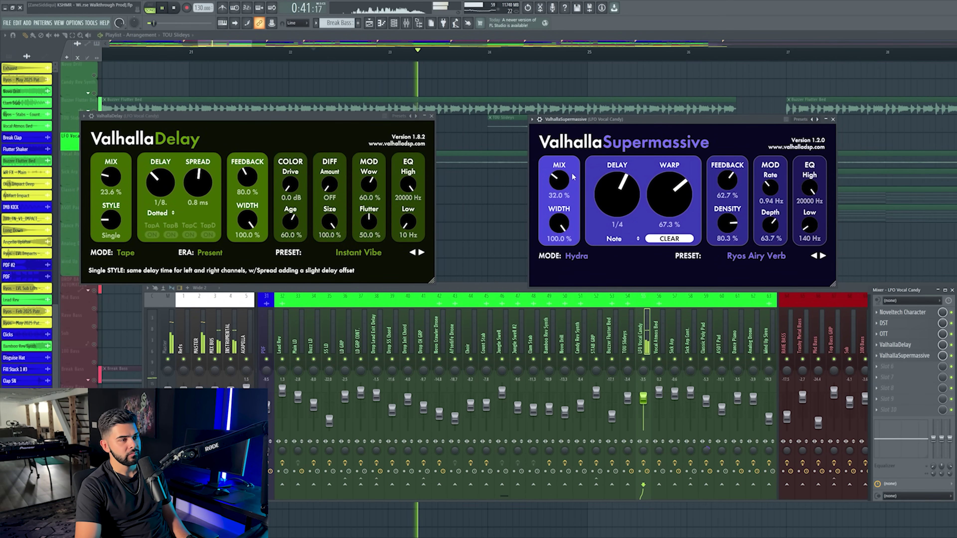
key("space")
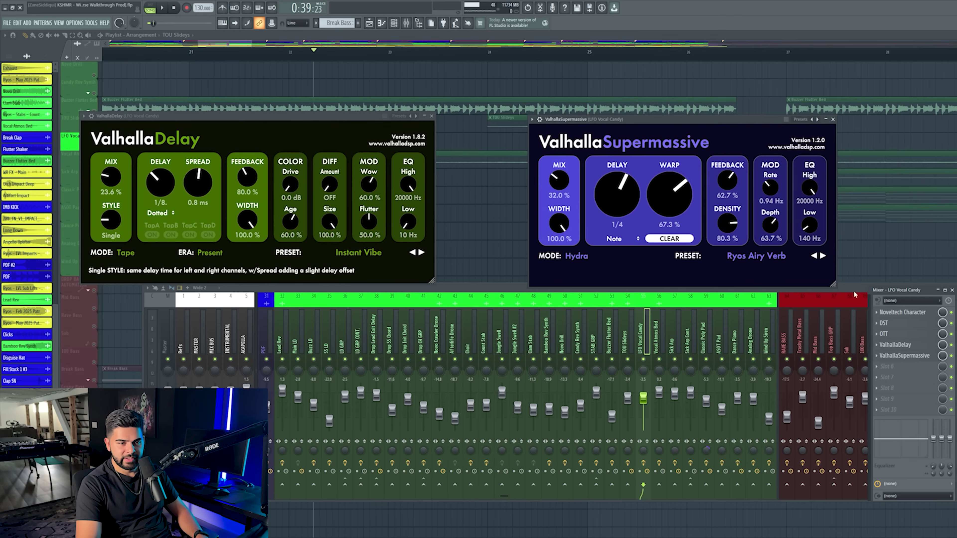
Audition LFO Vocal Candy with its delay and reverb settings shown, and close the ValhallaDelay, ValhallaSupermassive and OTT windows
key("space")
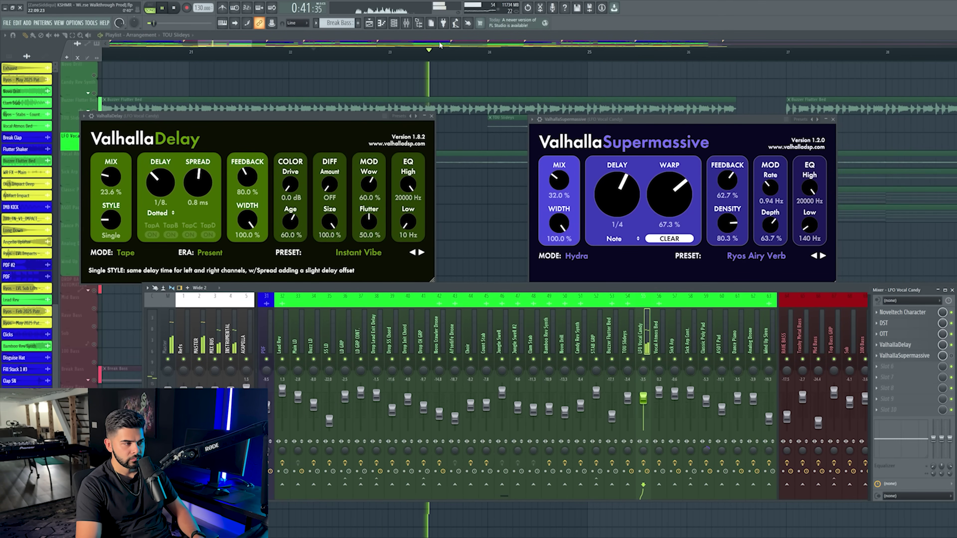
key("space")
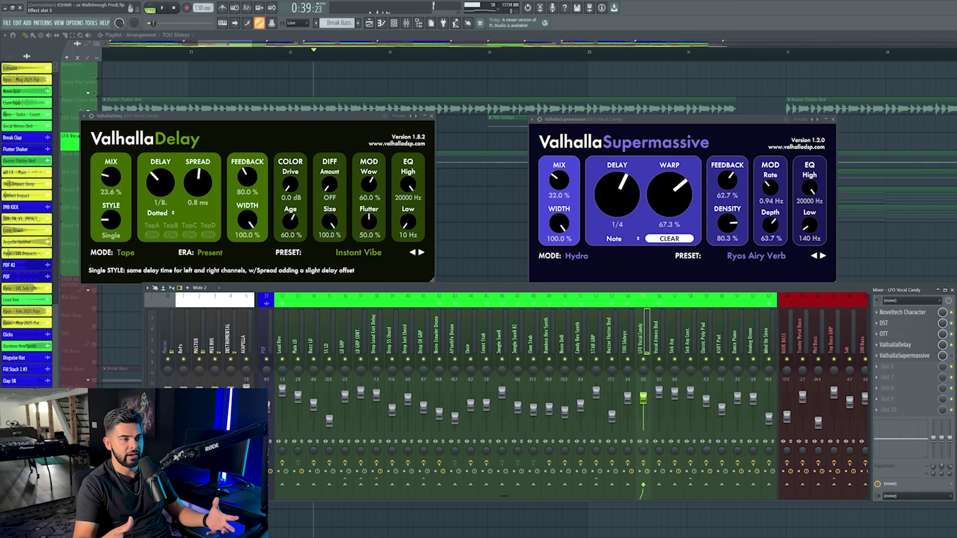
key("space")
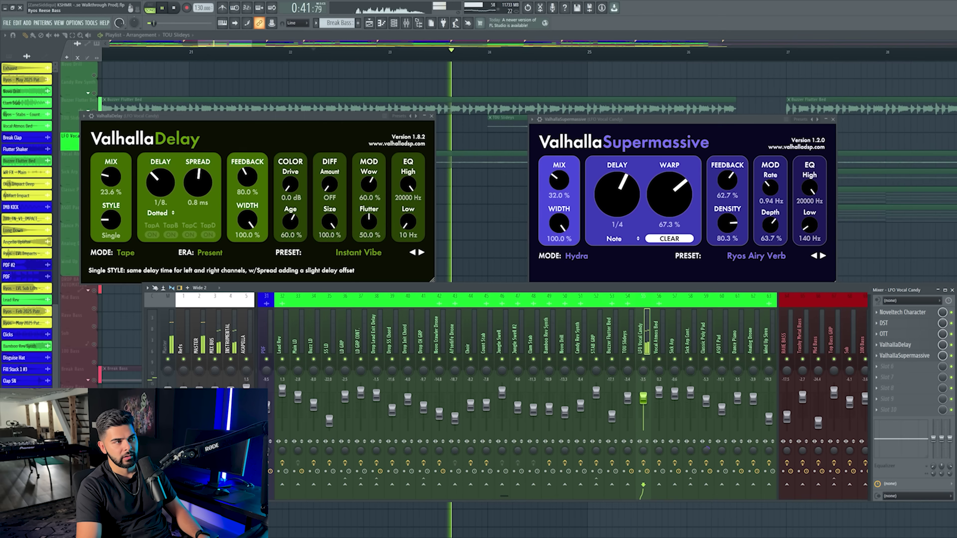
key("space")
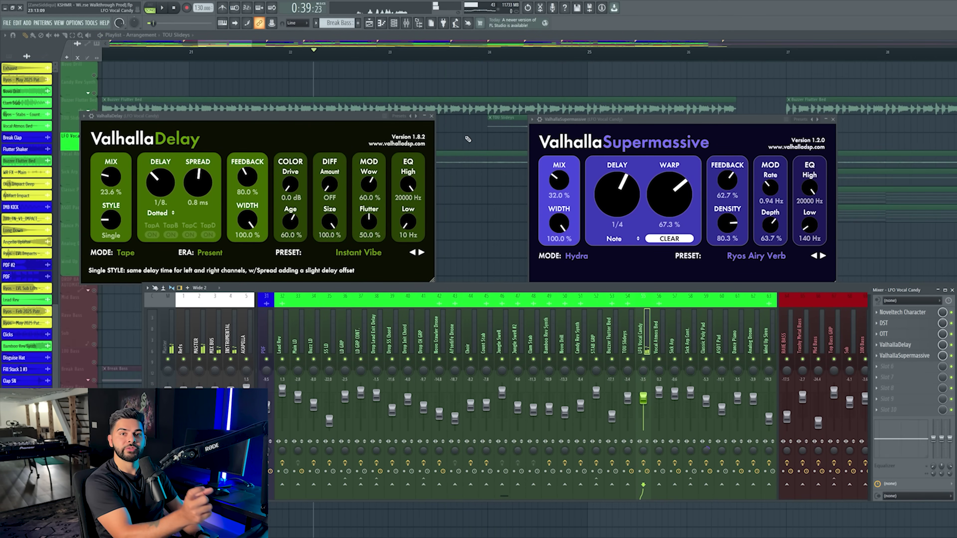
left_click(432, 117)
left_click(833, 119)
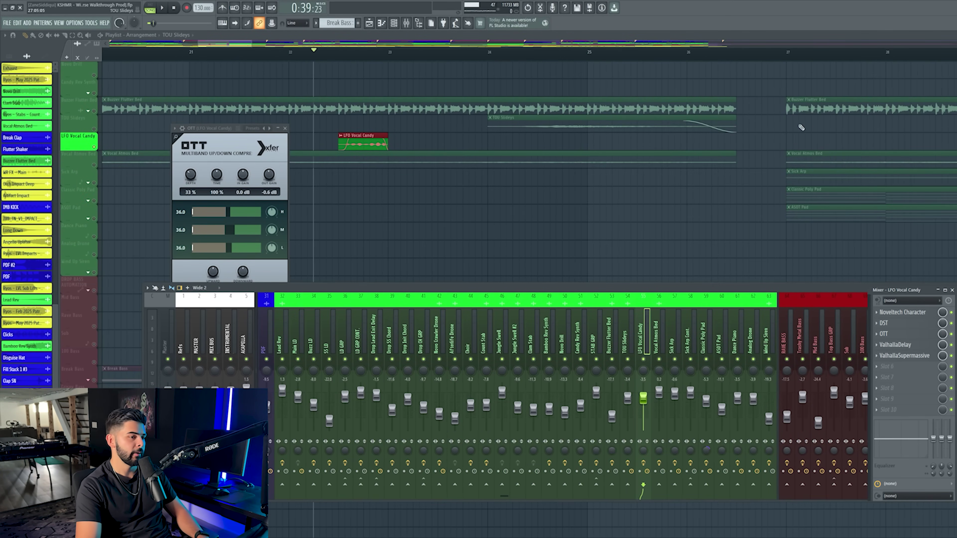
left_click(285, 128)
Hide the mixer, enable Buzzer Flutter Bed, TOU Slideys and LFO Vocal Candy alongside Break Bass, and expand Buzzer Flutter Bed's automation tracks
scroll(377, 81, "down", 4)
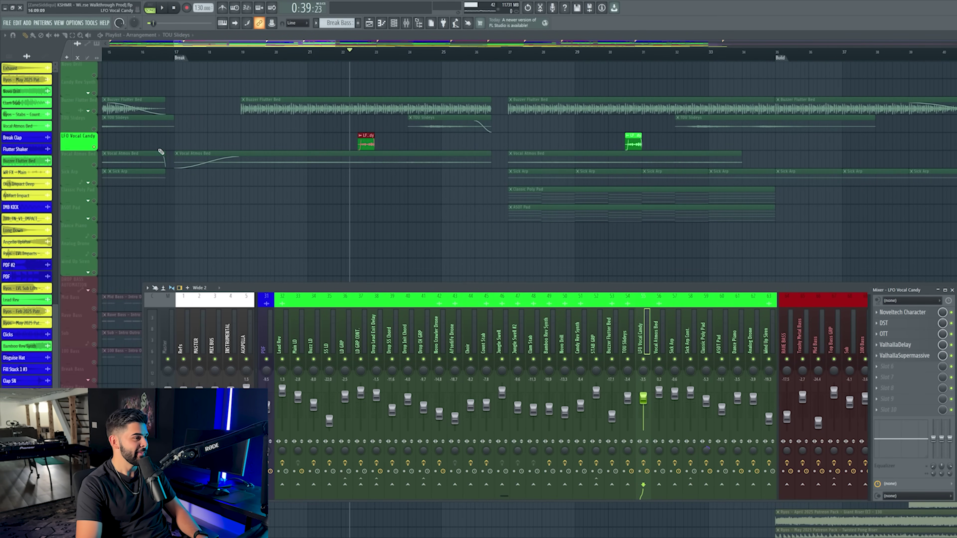
scroll(207, 157, "up", 2)
scroll(149, 210, "up", 2)
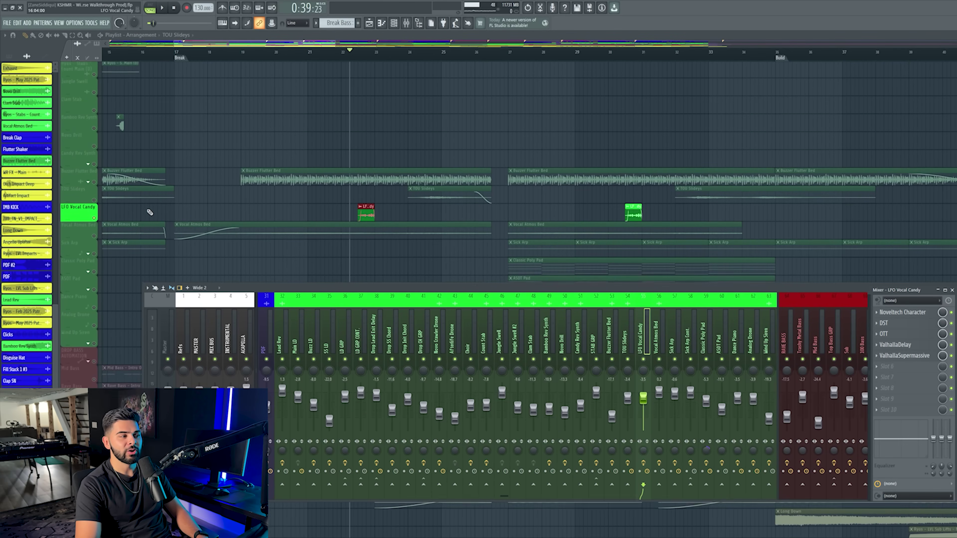
scroll(145, 201, "down", 6)
scroll(145, 201, "down", 5)
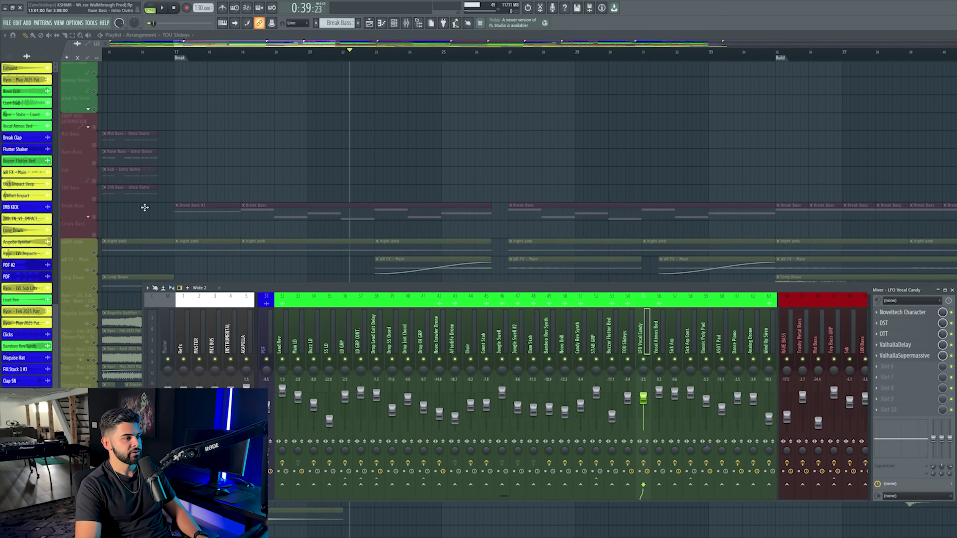
key("F9")
scroll(160, 352, "up", 9)
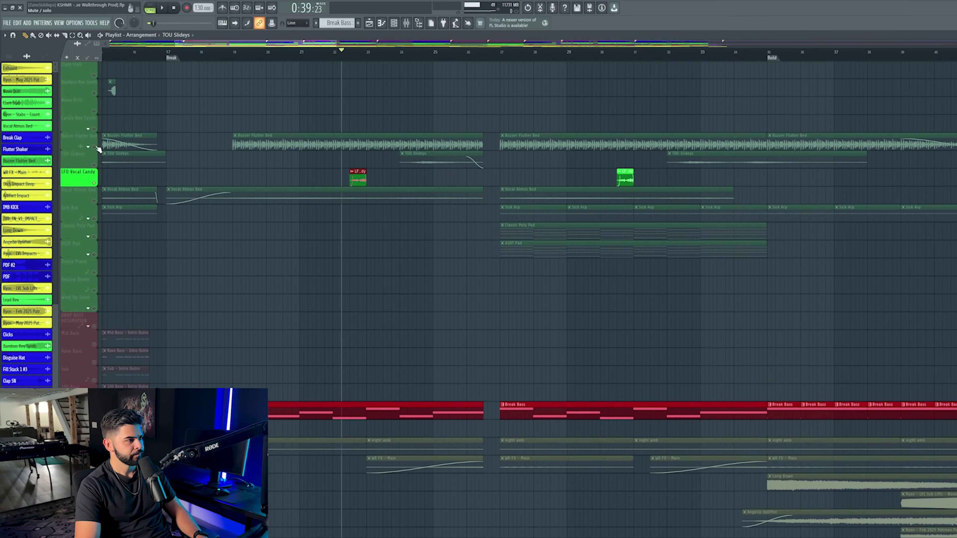
left_click(89, 147)
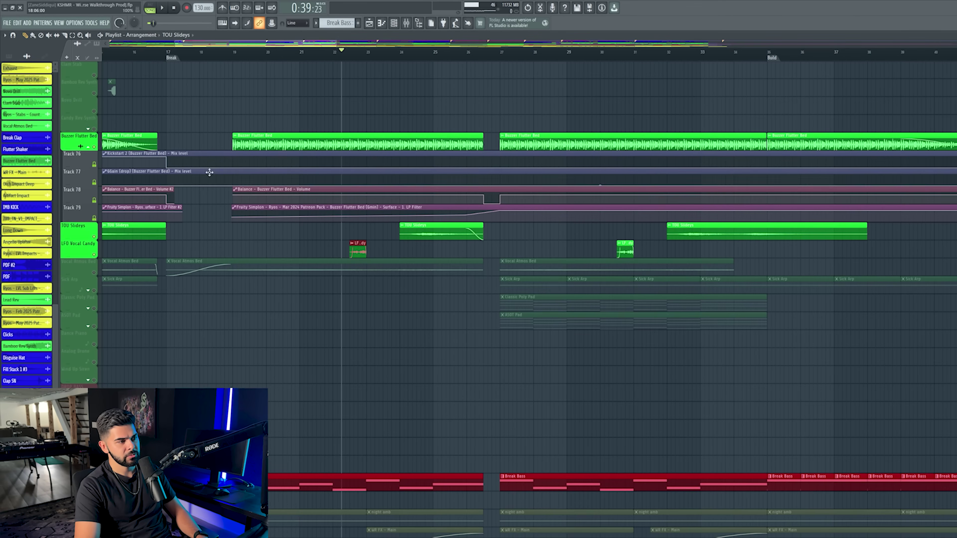
Select the two Buzzer Flutter Bed clips in the break and audition the enabled layers together from different playback positions
left_click_drag(212, 132, 646, 151)
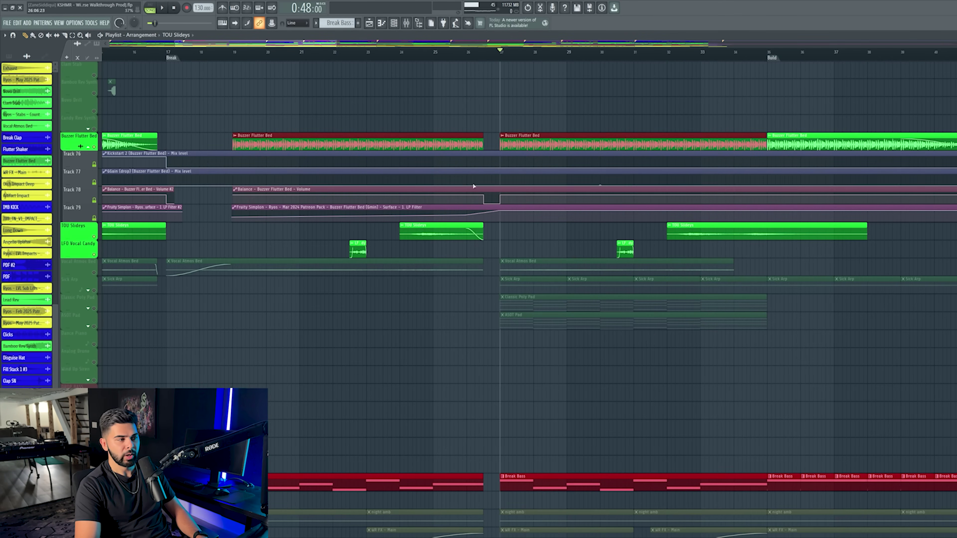
key("space")
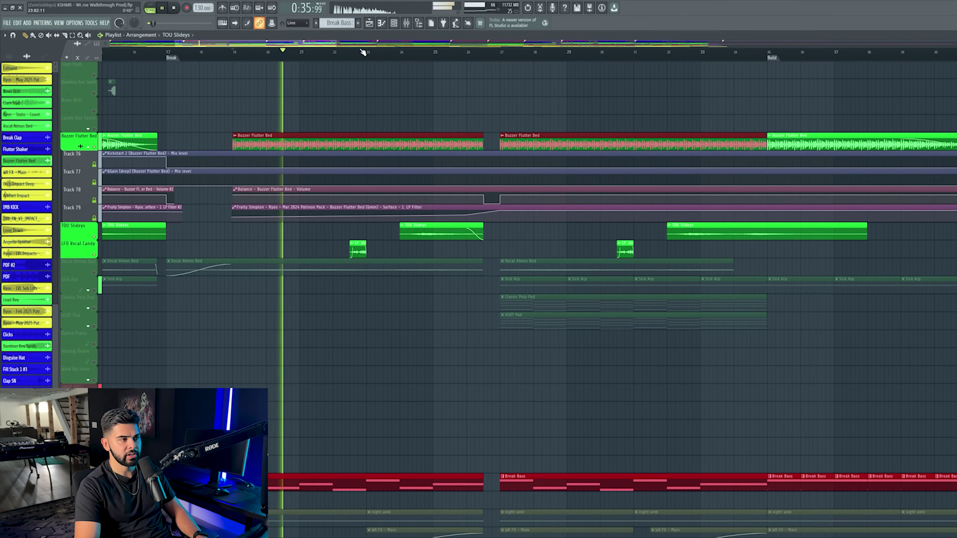
left_click(368, 52)
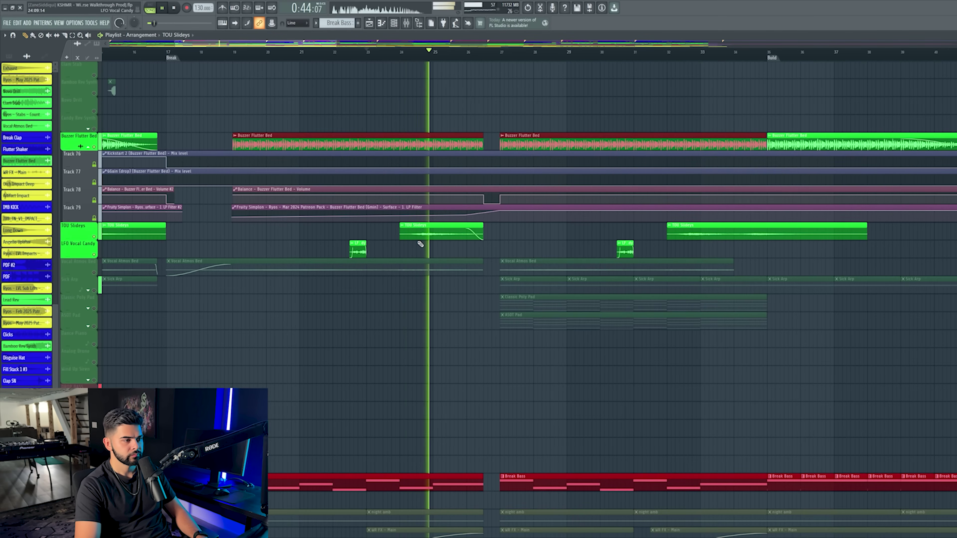
key("space")
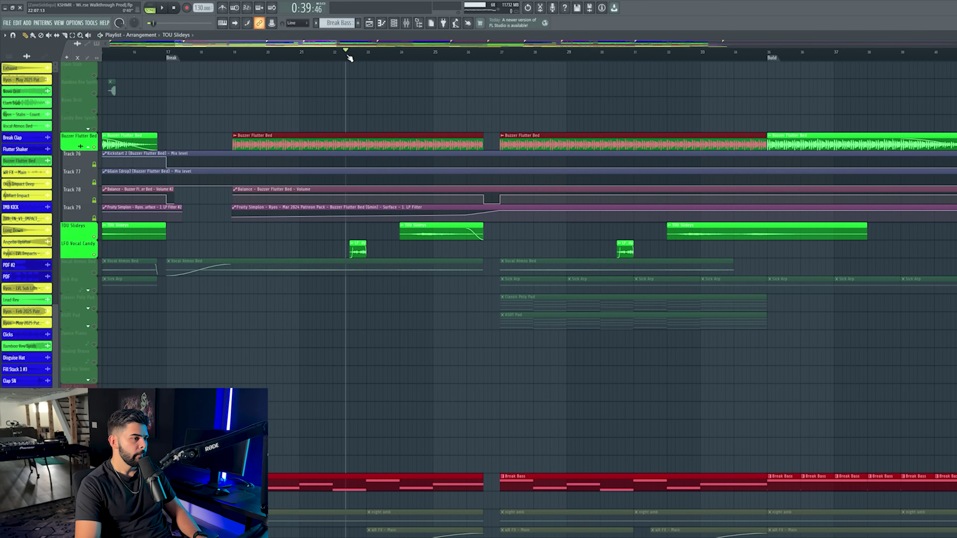
key("space")
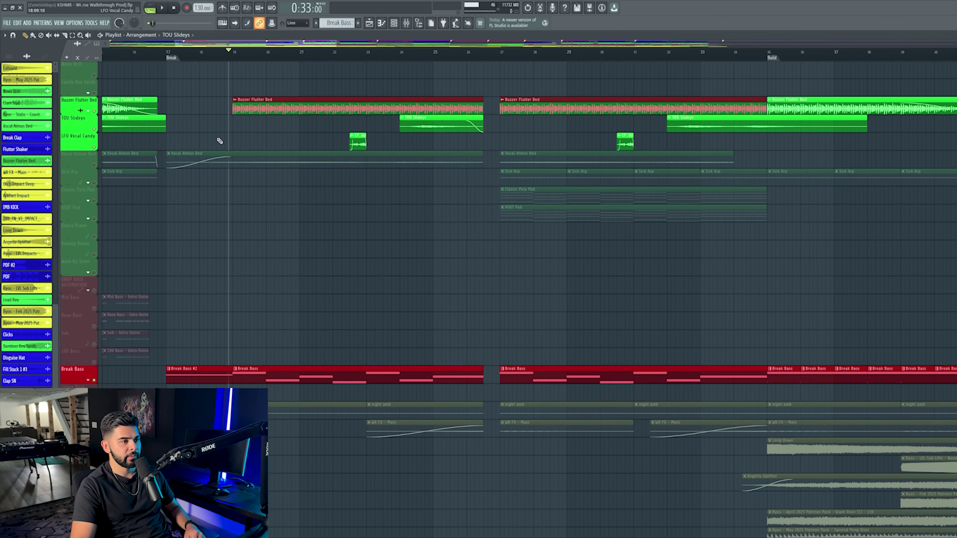
Select the first LFO Vocal Candy clip, followed by the Vocal Atmos Bed, Sick Arp and Classic Poly Pad clips in the break's second half
scroll(461, 271, "up", 3)
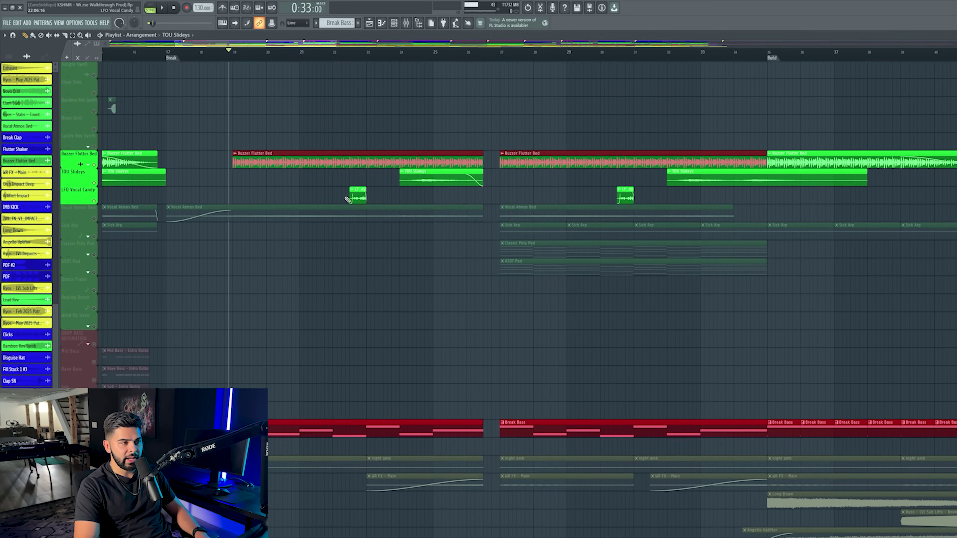
left_click_drag(324, 193, 342, 194)
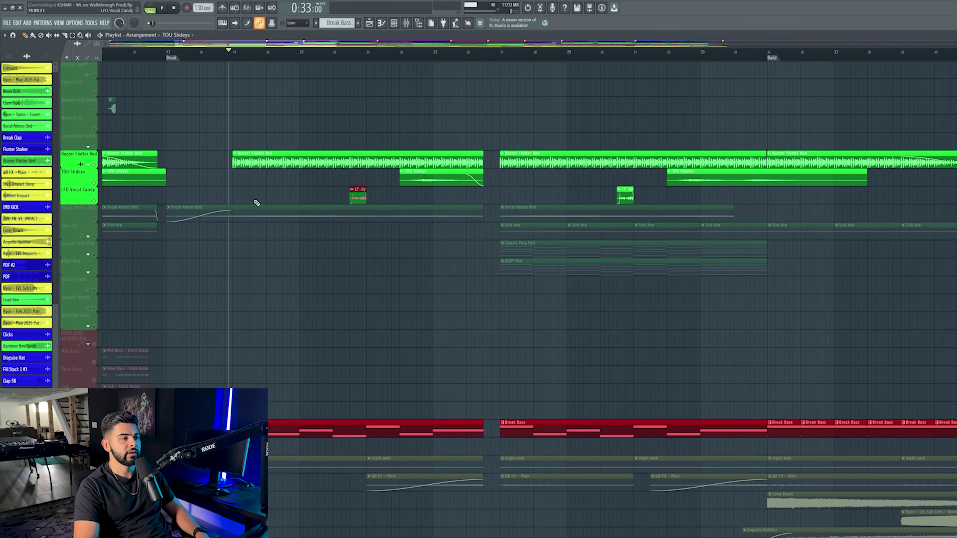
left_click_drag(524, 204, 716, 256)
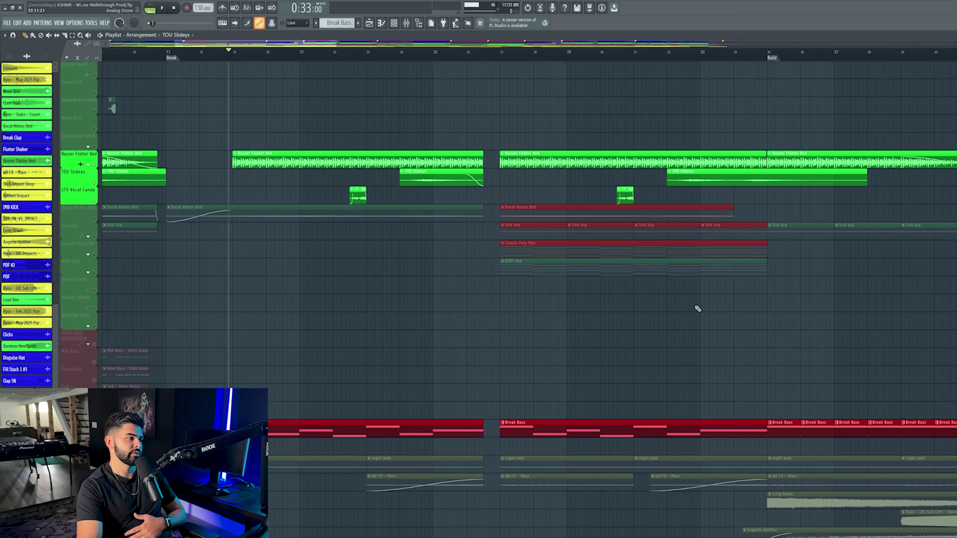
Solo the Vocal Atmos Bed track, audition it with the mixer shown, and hide the mixer again
scroll(547, 157, "down", 2)
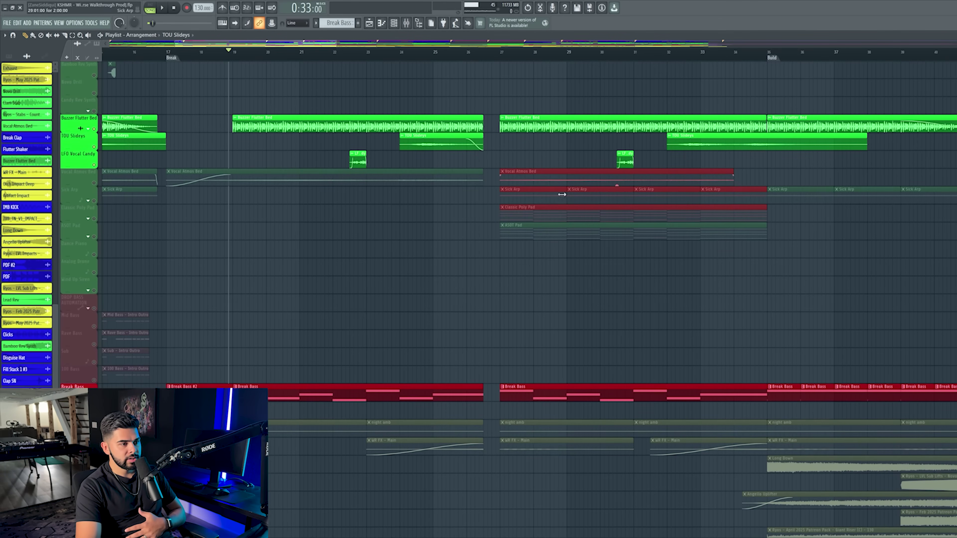
left_click(92, 182)
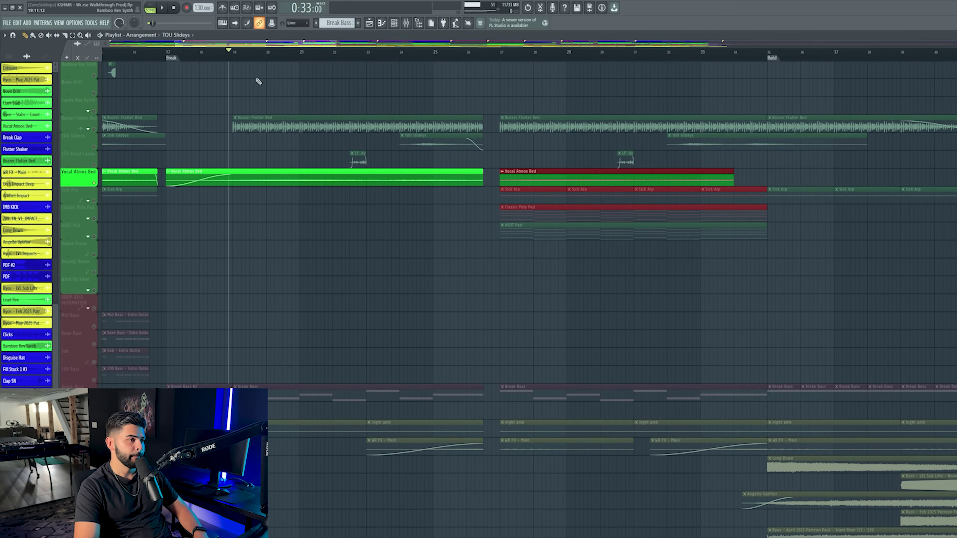
left_click(407, 25)
key("space")
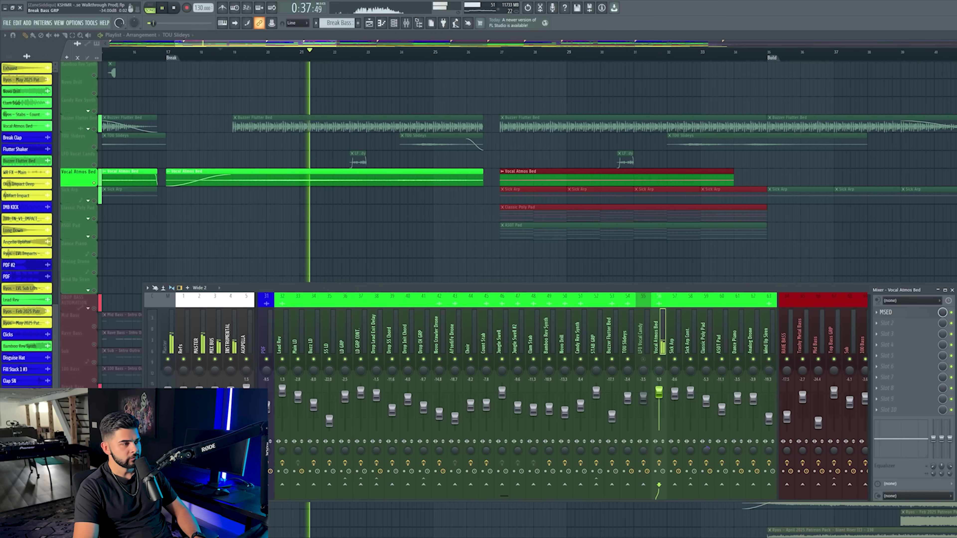
key("space")
key("F9")
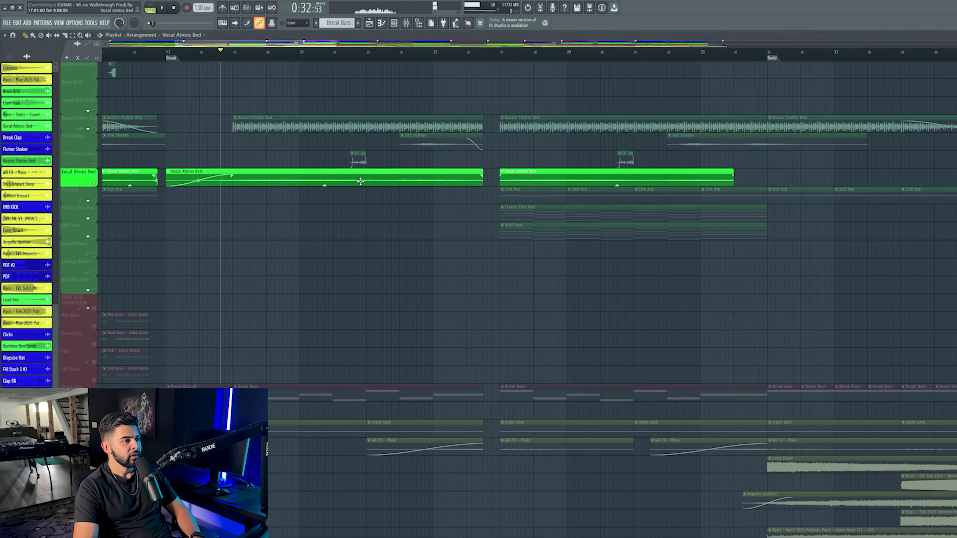
Examine the audio clip settings of Vocal Atmos Bed, close them, and audition the track with its mixer channel shown
left_click(190, 171)
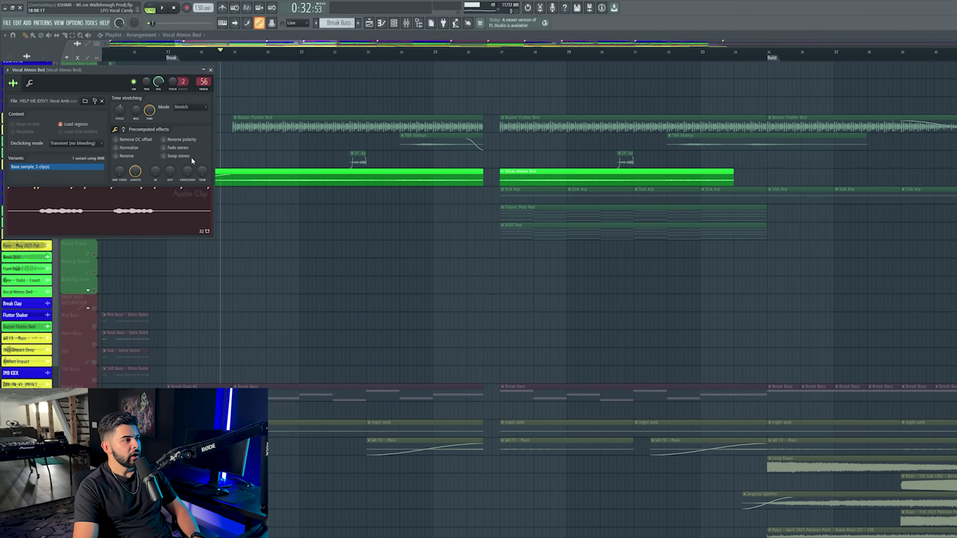
left_click(211, 70)
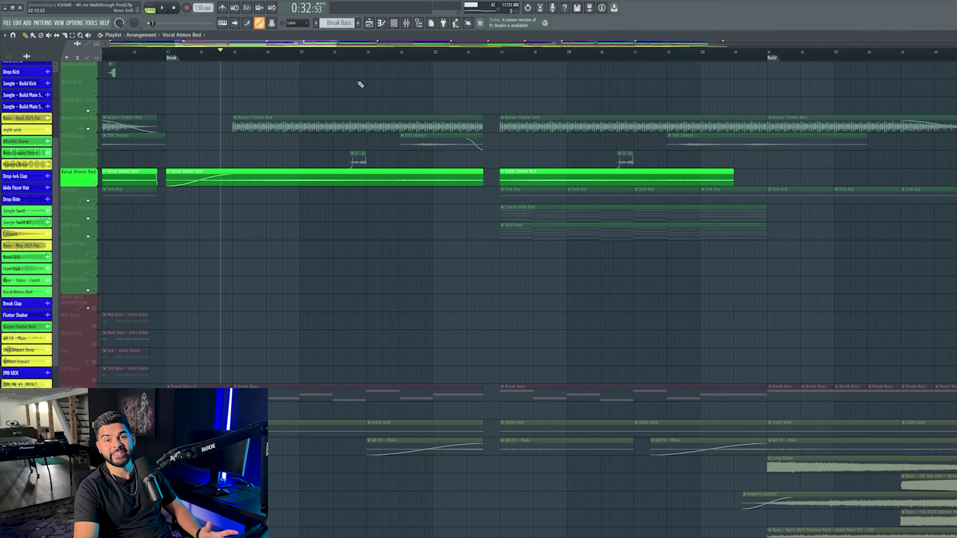
key("space")
key("space")
left_click(406, 23)
key("space")
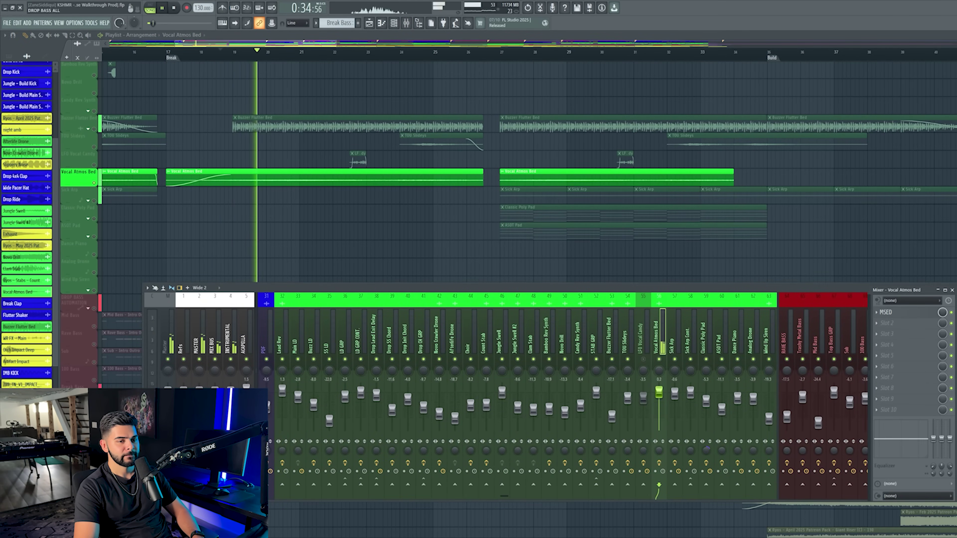
key("space")
Show Vocal Atmos Bed's MSED window clear of the clips, and open iZotope Insight from the Master channel so both are visible
left_click_drag(251, 131, 913, 160)
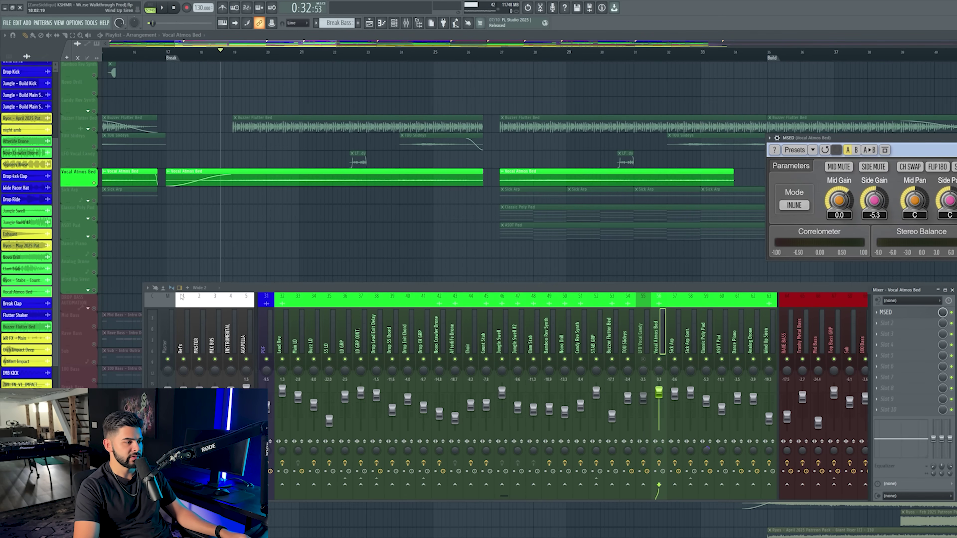
left_click(168, 311)
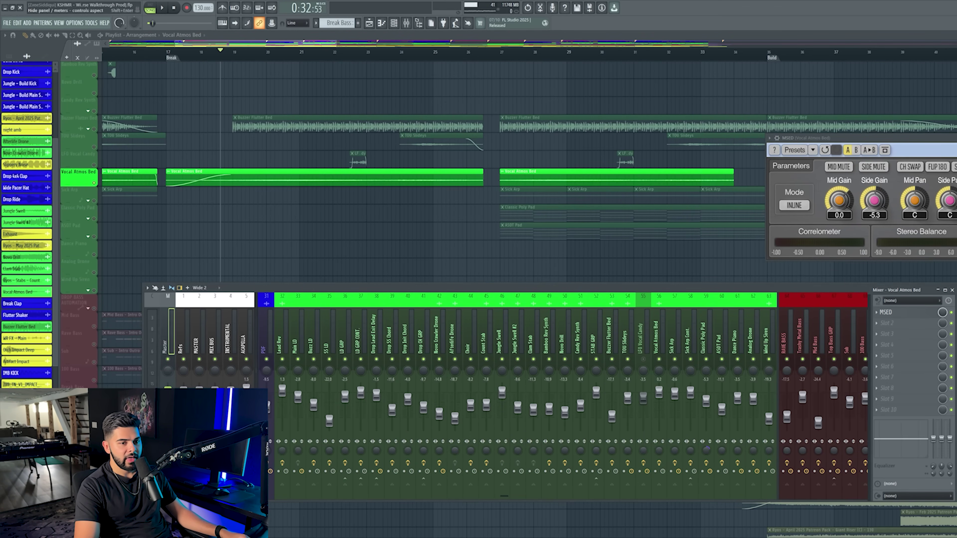
left_click(889, 312)
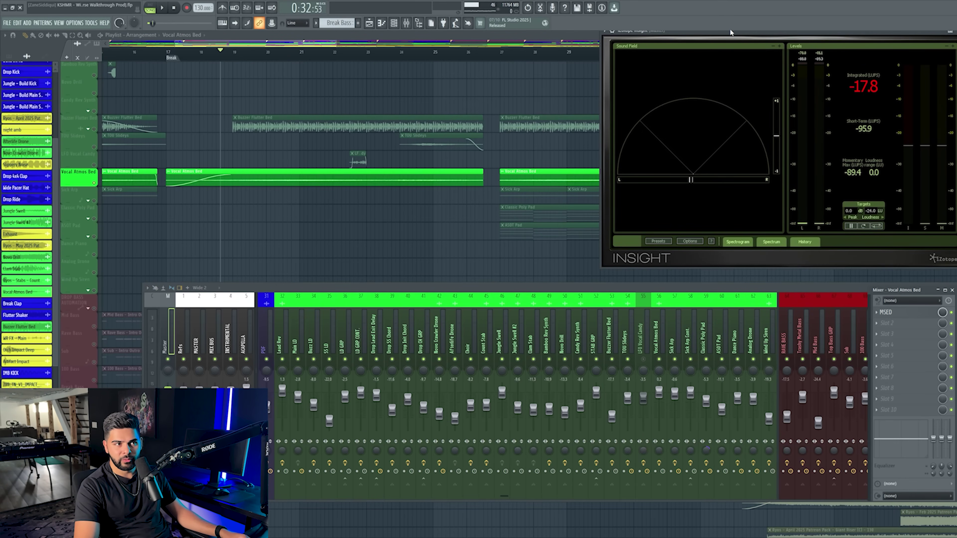
left_click_drag(730, 36, 393, 230)
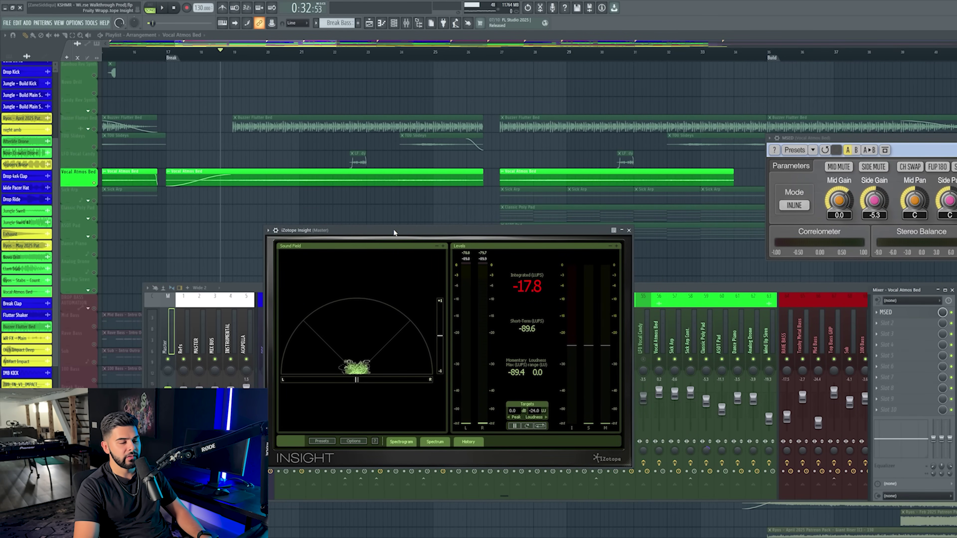
Audition Vocal Atmos Bed while watching Insight's sound field and correlation meter, keeping the Insight window in view beside the MSED settings
key("space")
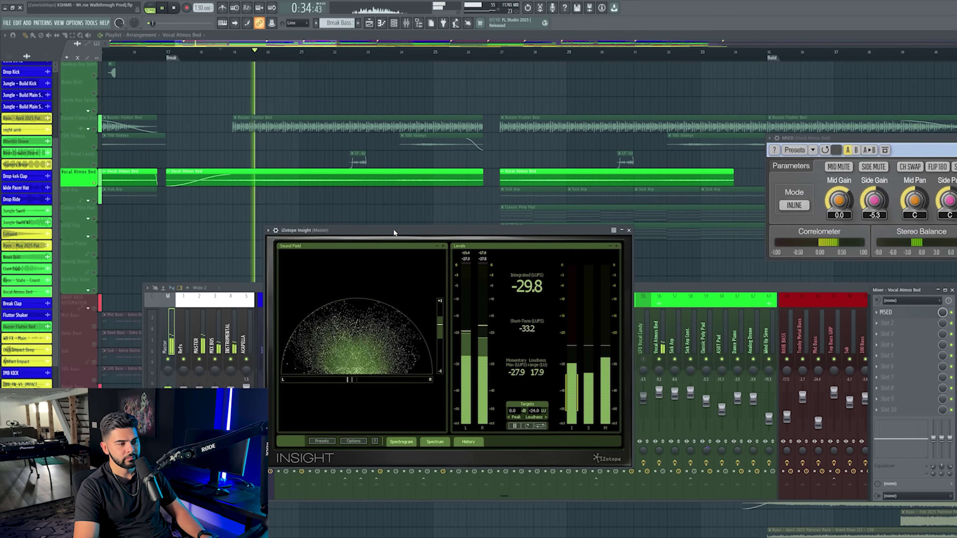
key("F9")
key("space")
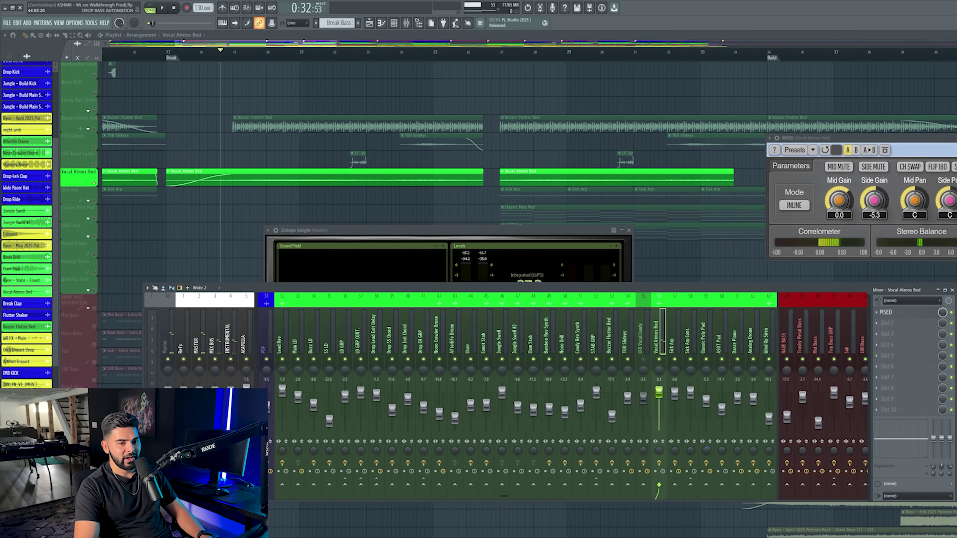
left_click_drag(438, 231, 452, 154)
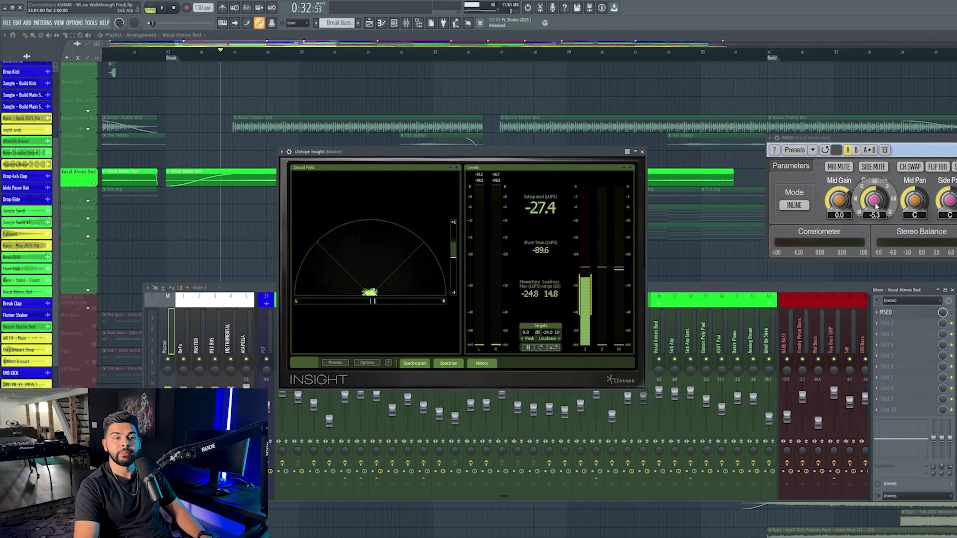
key("space")
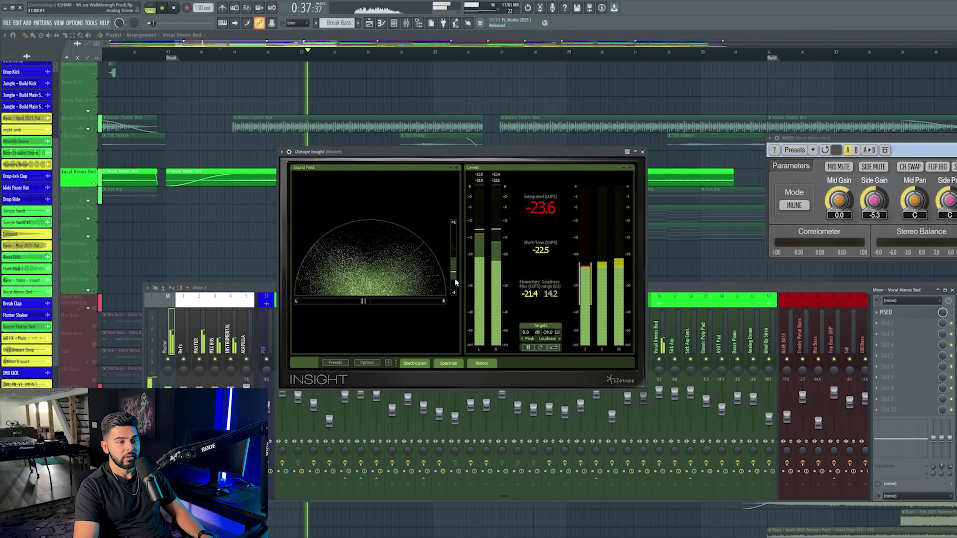
key("space")
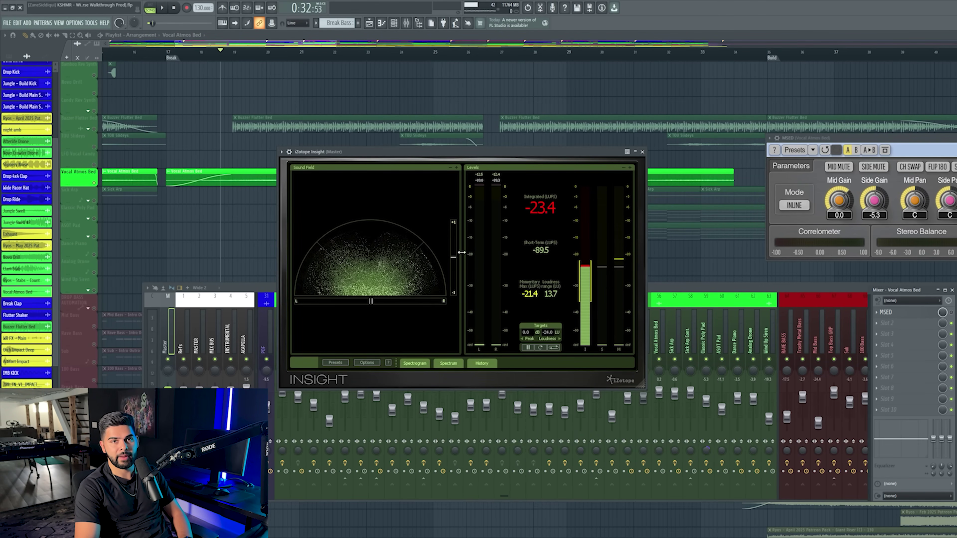
key("space")
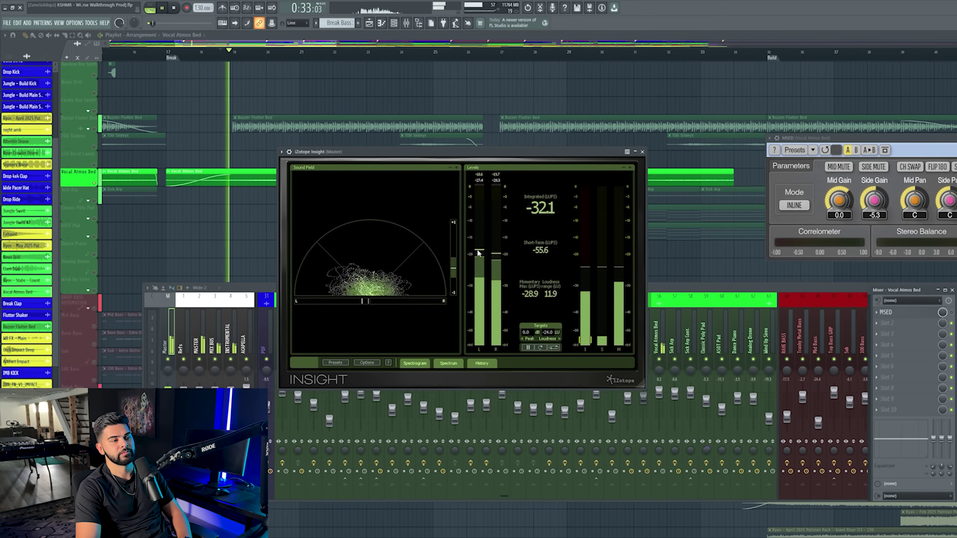
Audition Vocal Atmos Bed with its mixer channel selected in front of Insight, close the Insight window and stop playback
left_click(649, 347)
left_click(658, 343)
left_click(461, 162)
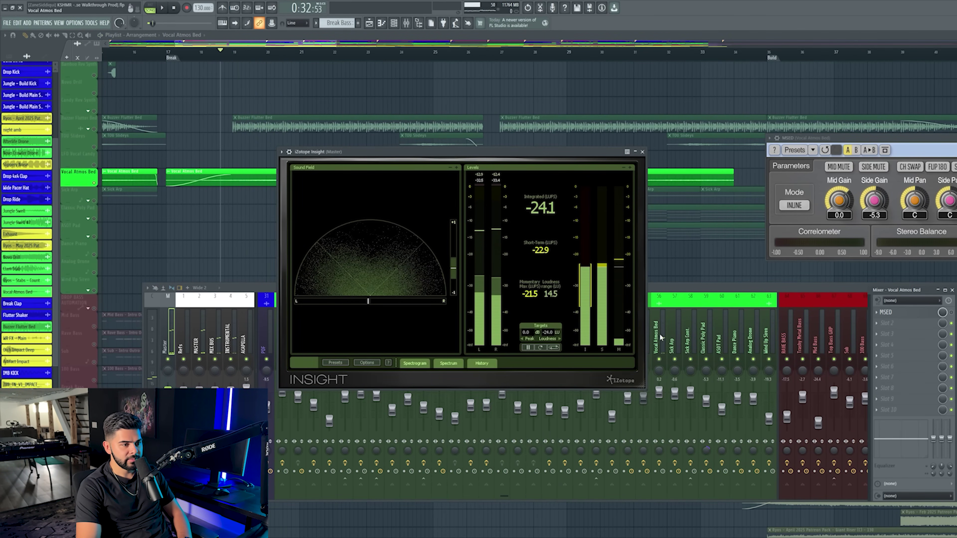
key("space")
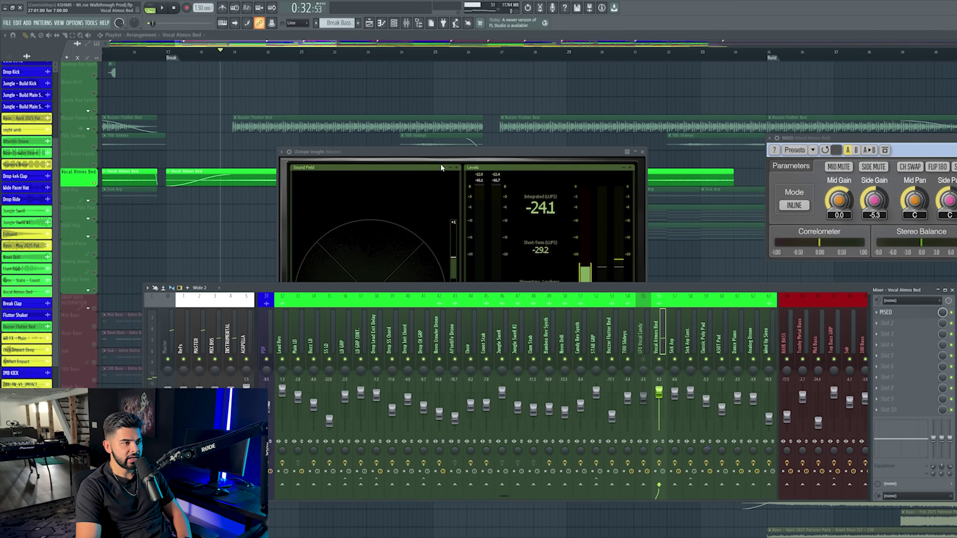
key("space")
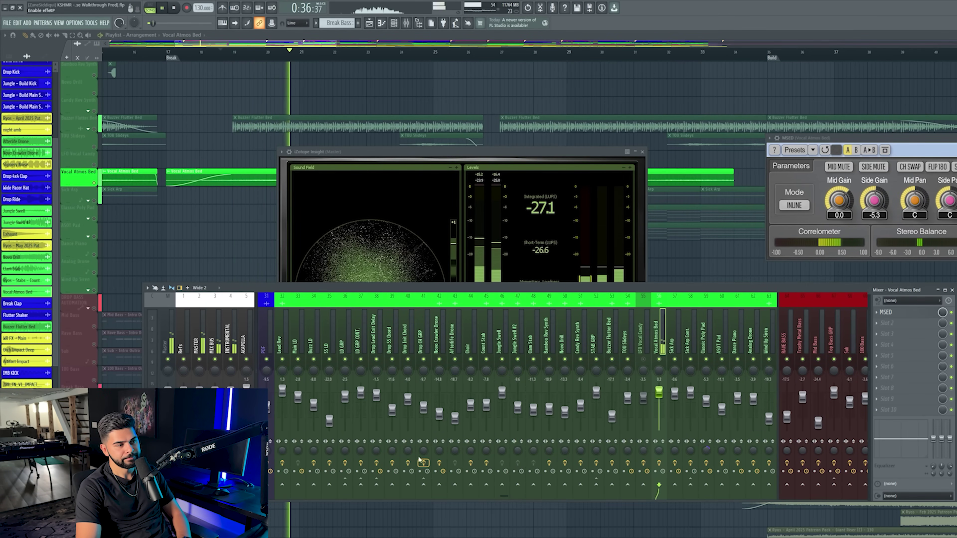
left_click(643, 152)
key("space")
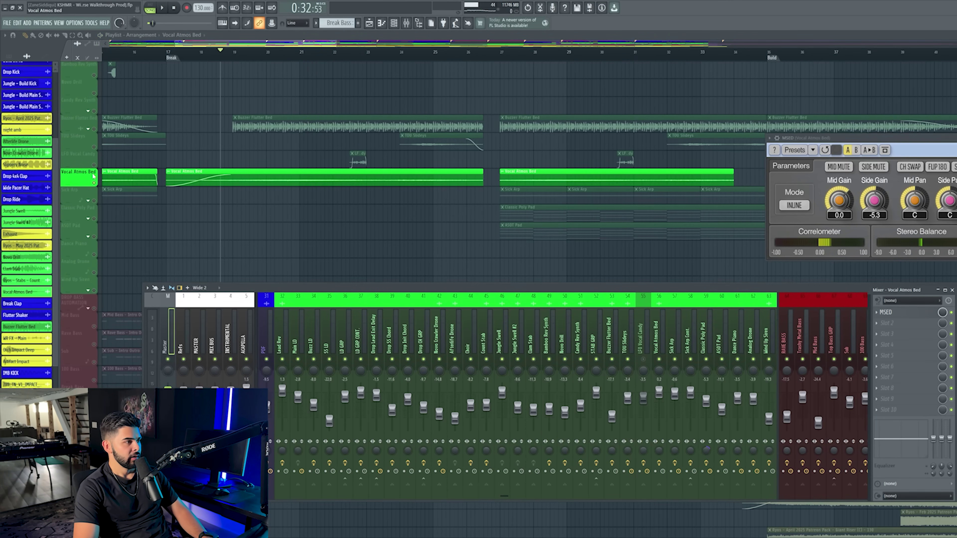
Hide the mixer, unmute the tracks from Buzzer Flutter Bed to Vocal Atmos Bed plus Break Bass, and audition them together
left_click(284, 172)
scroll(95, 187, "up", 3)
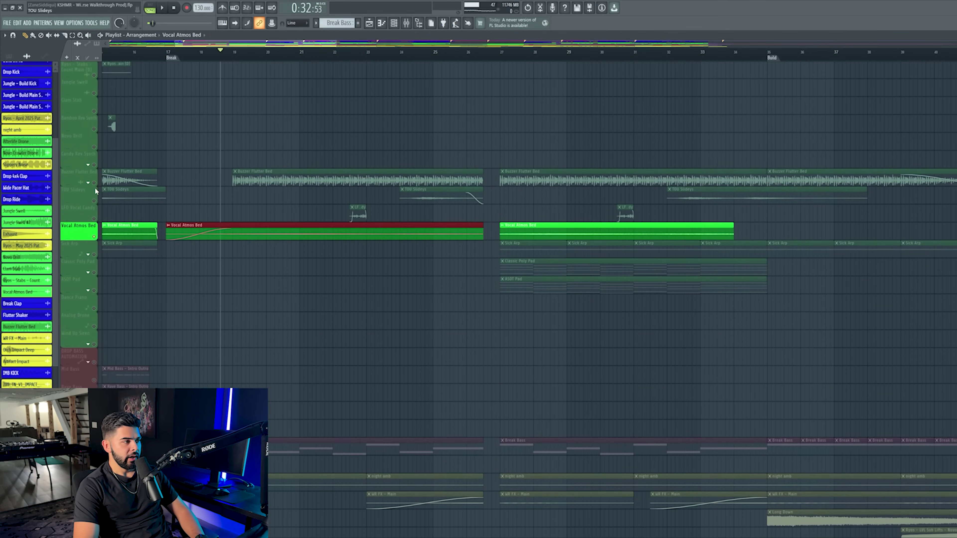
left_click(94, 201)
scroll(324, 342, "down", 2)
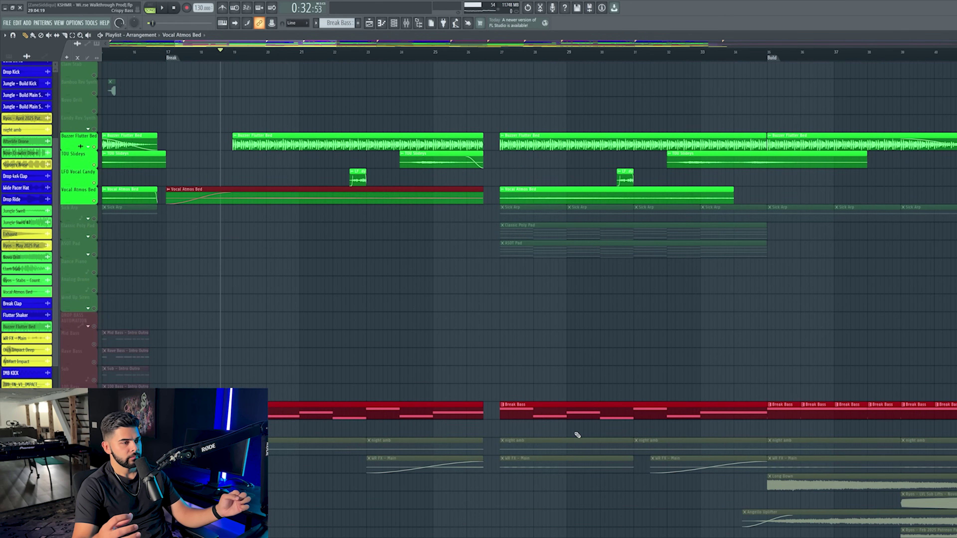
key("space")
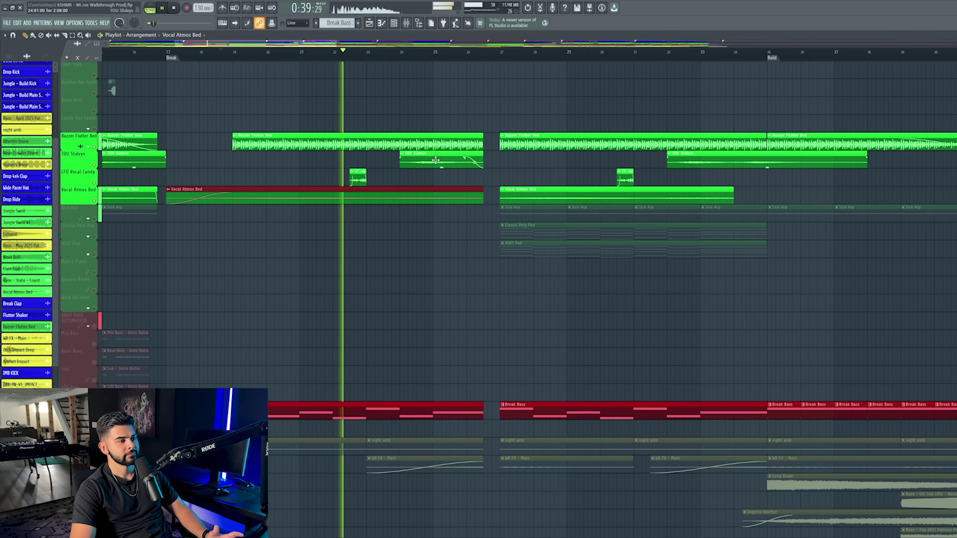
key("space")
Place the playhead at the end of the break's first half and select its clips from Buzzer Flutter Bed to Vocal Atmos Bed
left_click(484, 53)
scroll(485, 54, "down", 3)
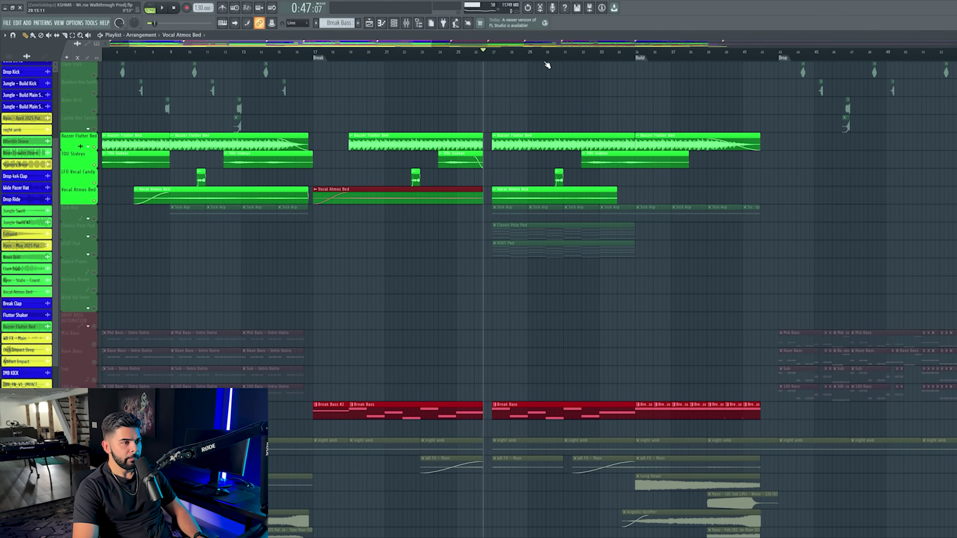
scroll(548, 63, "up", 4)
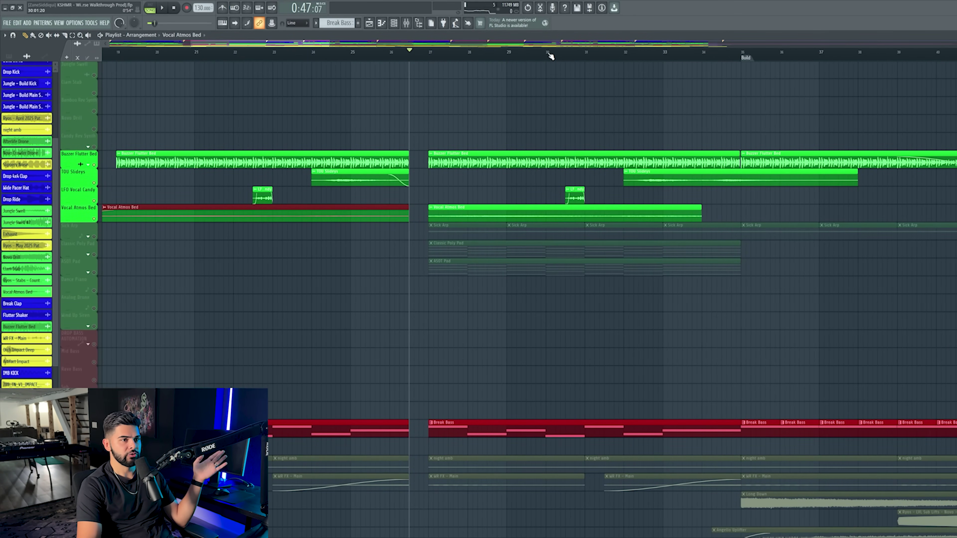
left_click_drag(186, 160, 368, 206)
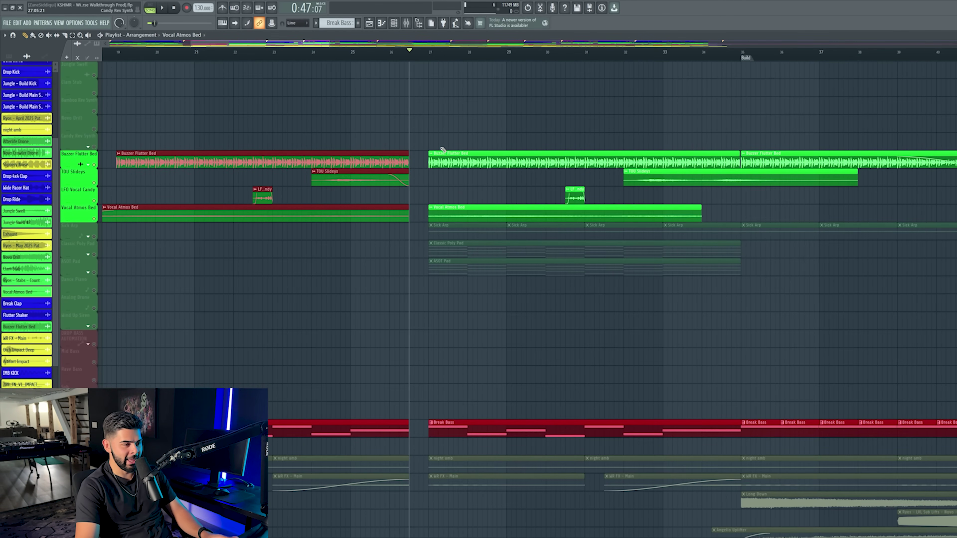
Solo the Sick Arp track and audition it from its first clip in the second half of the break
right_click(94, 238)
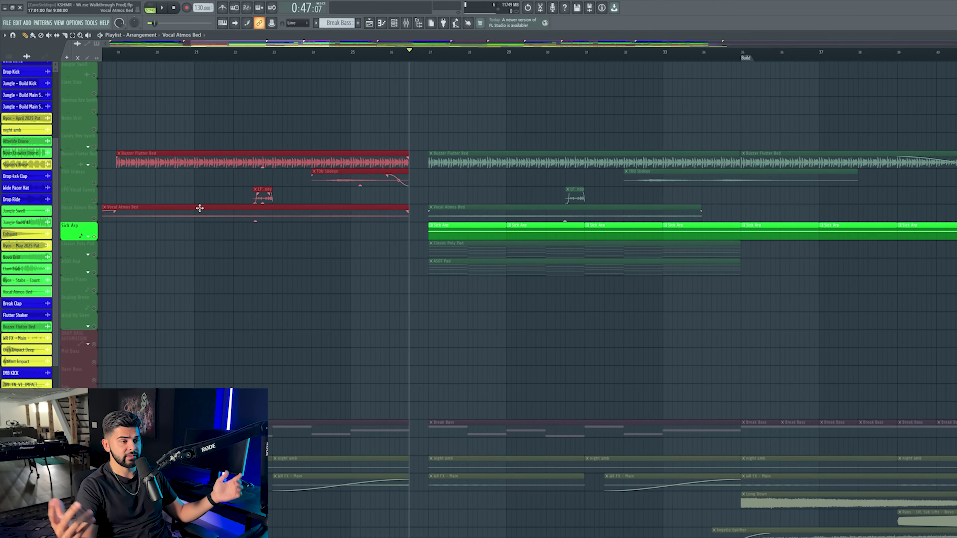
left_click(426, 50)
key("space")
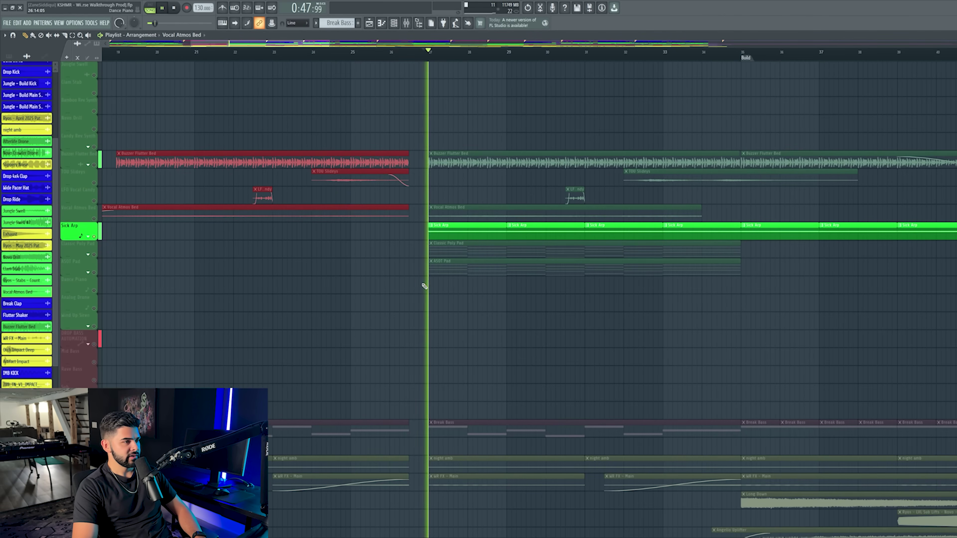
Show the channel rack filtered to Unsorted channels while Sick Arp plays, and stop playback
left_click(395, 24)
left_click(604, 125)
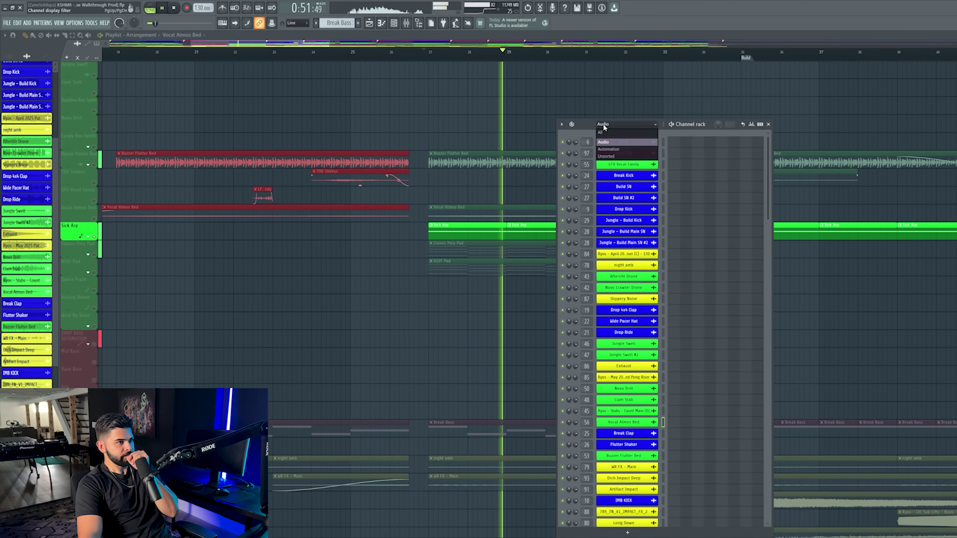
left_click(606, 156)
key("space")
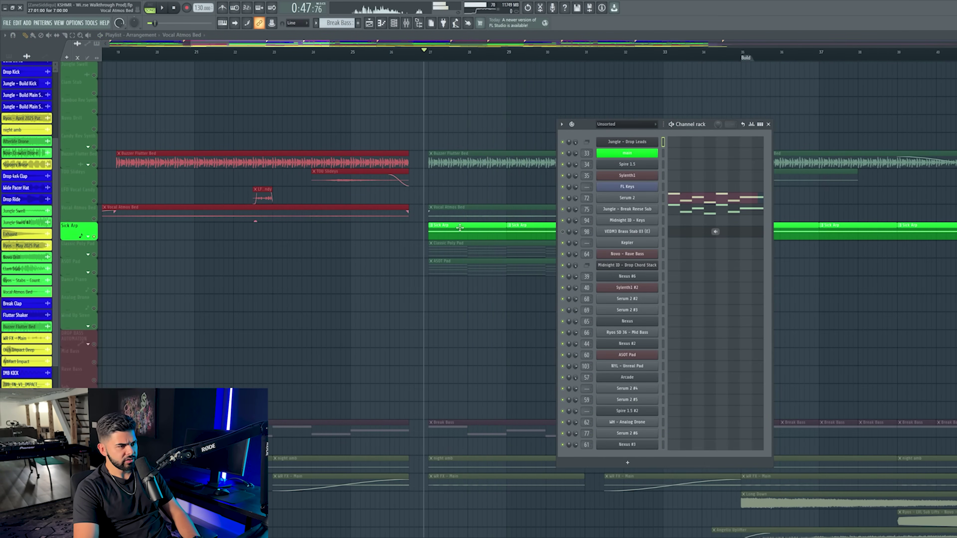
Open the Sick Arp pattern's note in the piano roll and audition it with its mixer channel shown
double_click(460, 228)
left_click(393, 22)
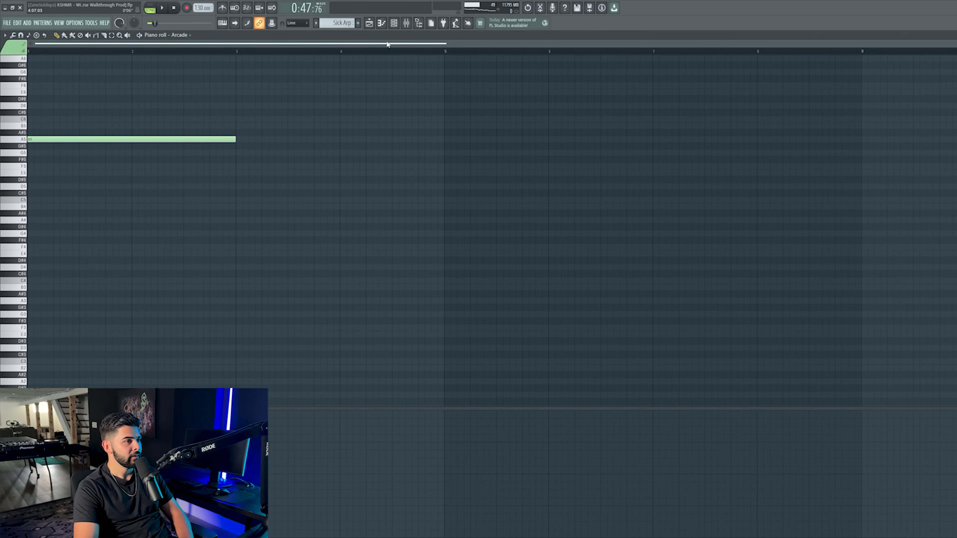
left_click(408, 25)
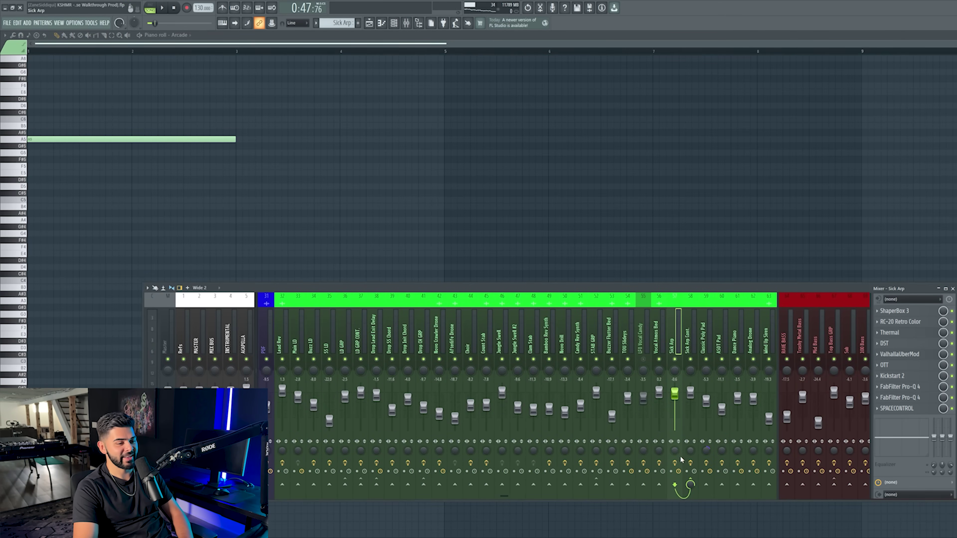
key("space")
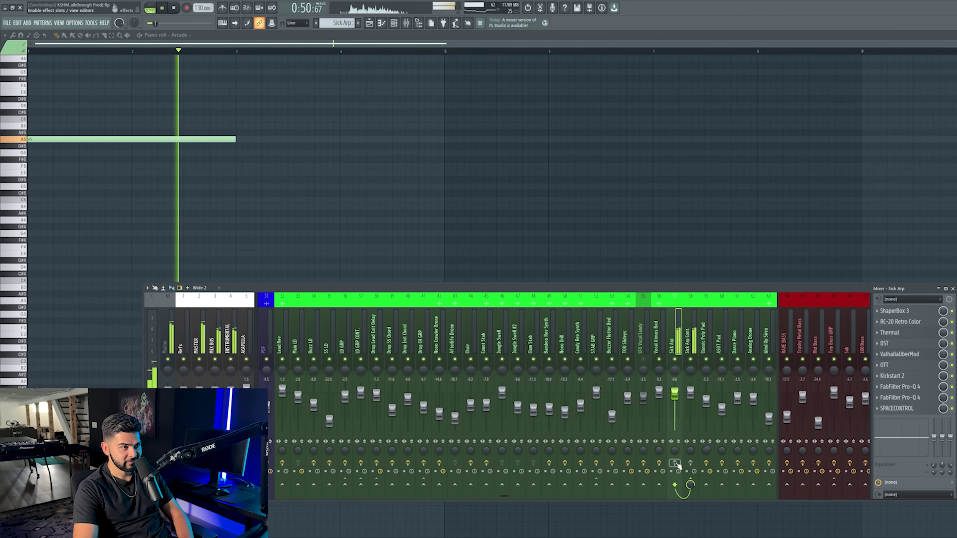
key("space")
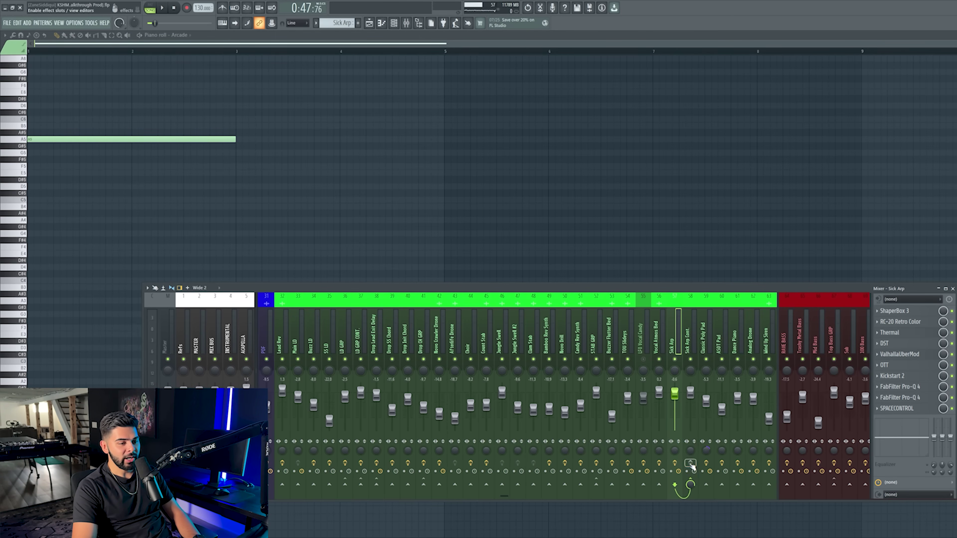
Return to the playlist with the mixer shown, and compare the Sick Arp Cont. and Sick Arp channels' effect chains
key("F9")
left_click(370, 22)
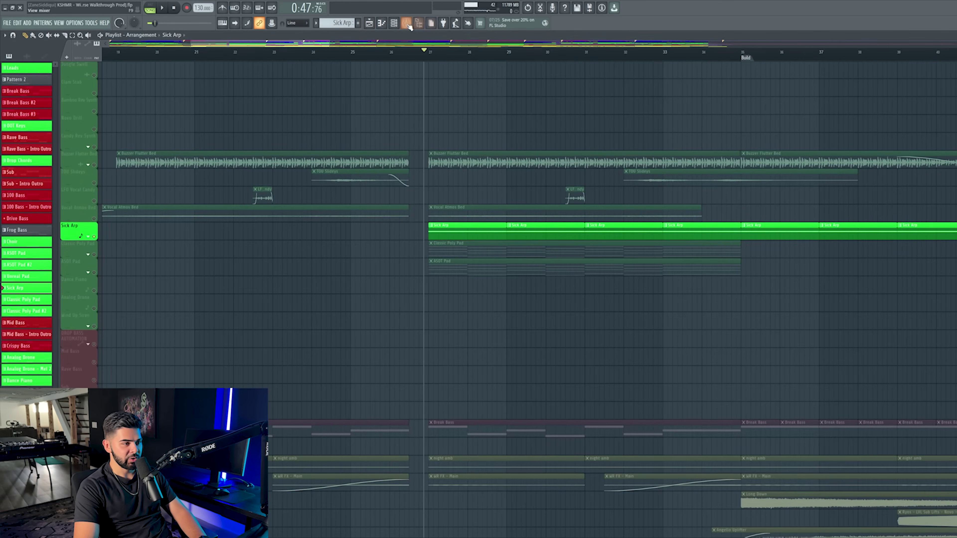
left_click(407, 22)
left_click(689, 341)
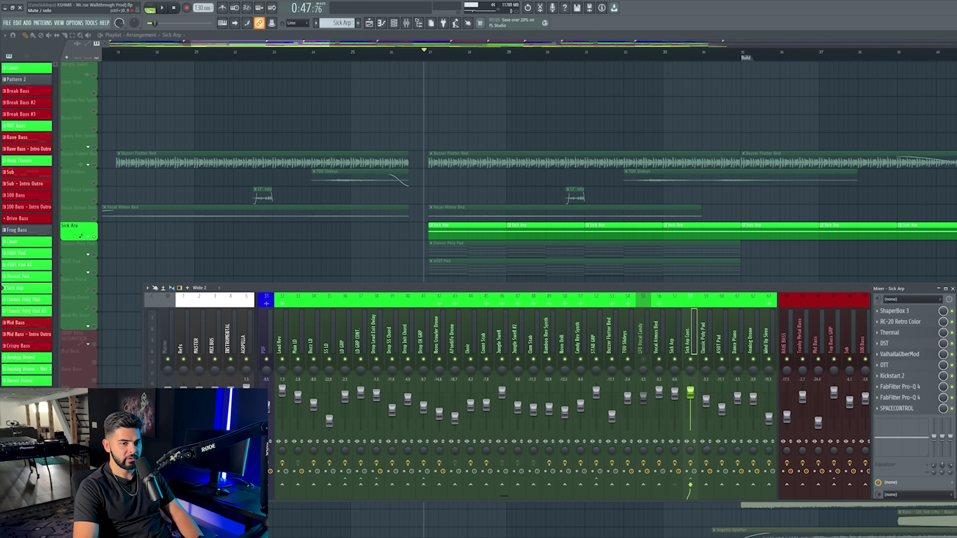
left_click(676, 336)
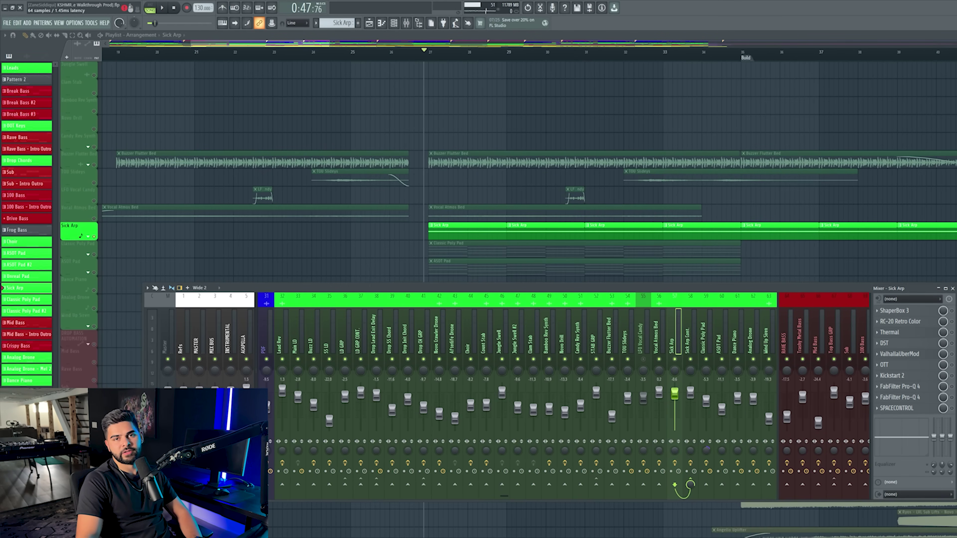
Audition Sick Arp while examining its ShaperBox 3 volume curve, stop playback and close the effect window
scroll(520, 115, "down", 4)
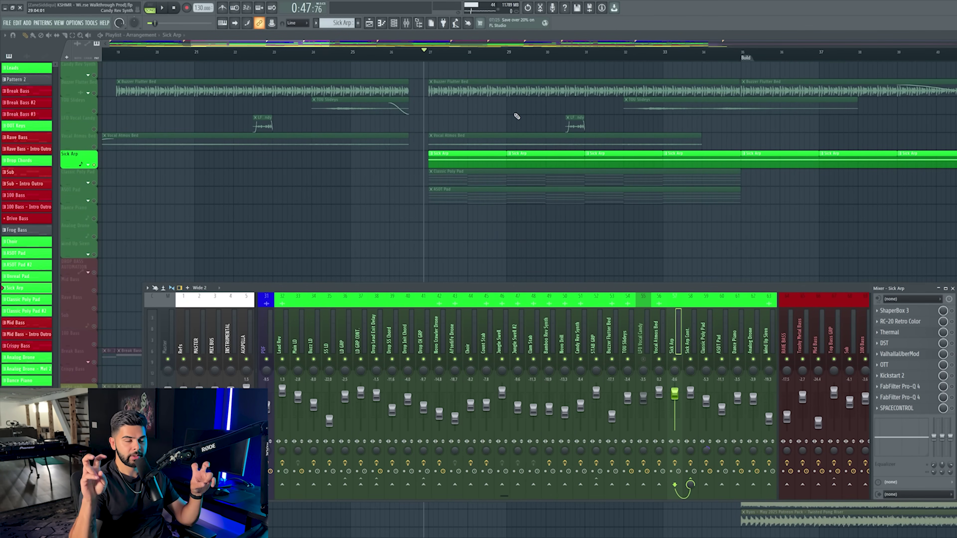
key("space")
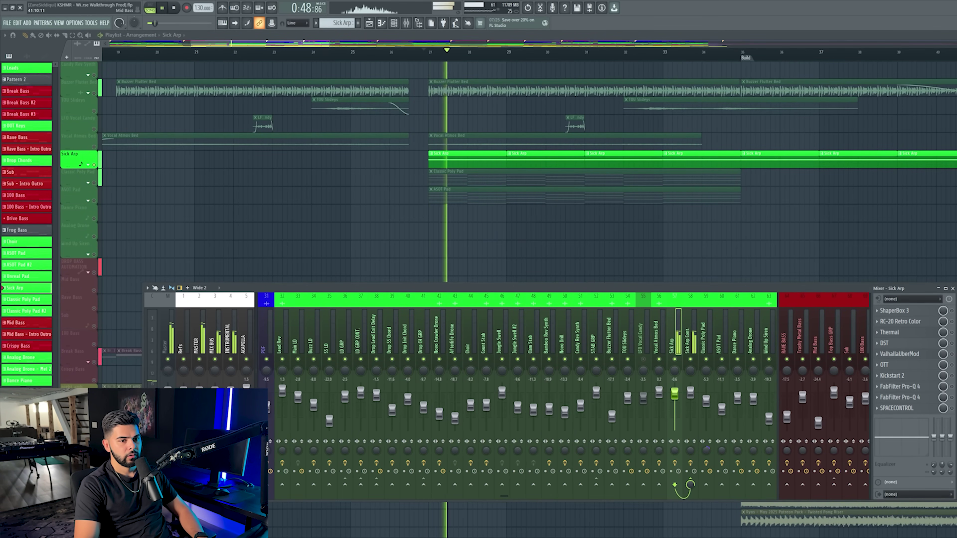
left_click(894, 311)
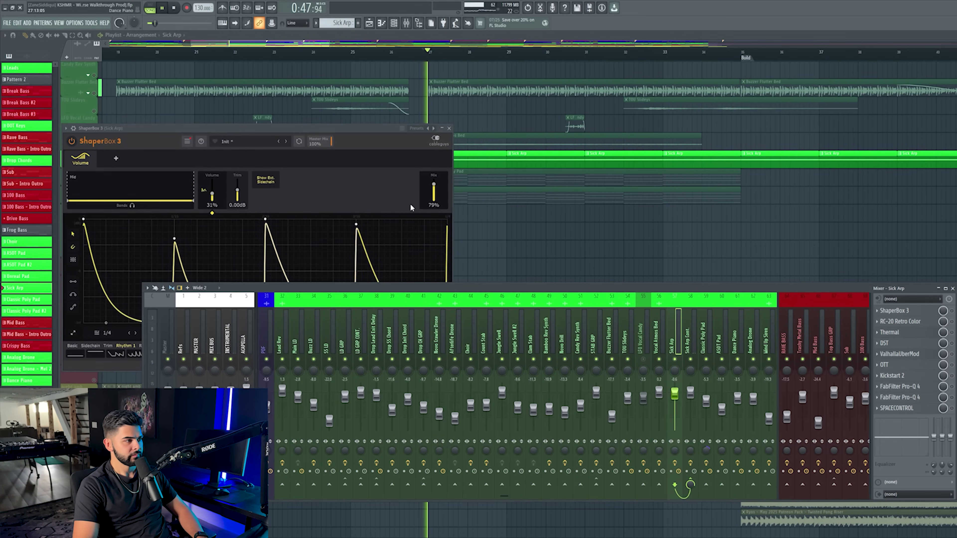
left_click_drag(313, 128, 394, 97)
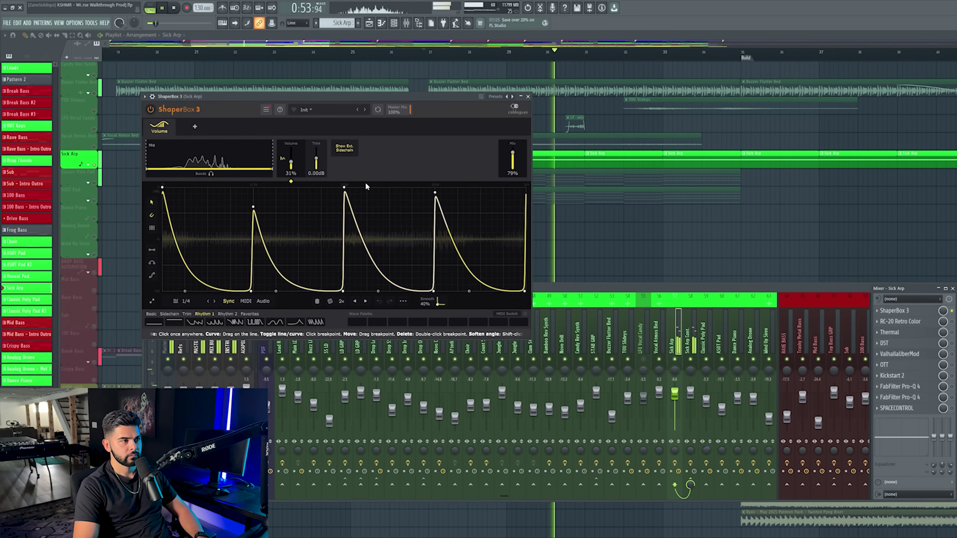
key("space")
left_click(528, 97)
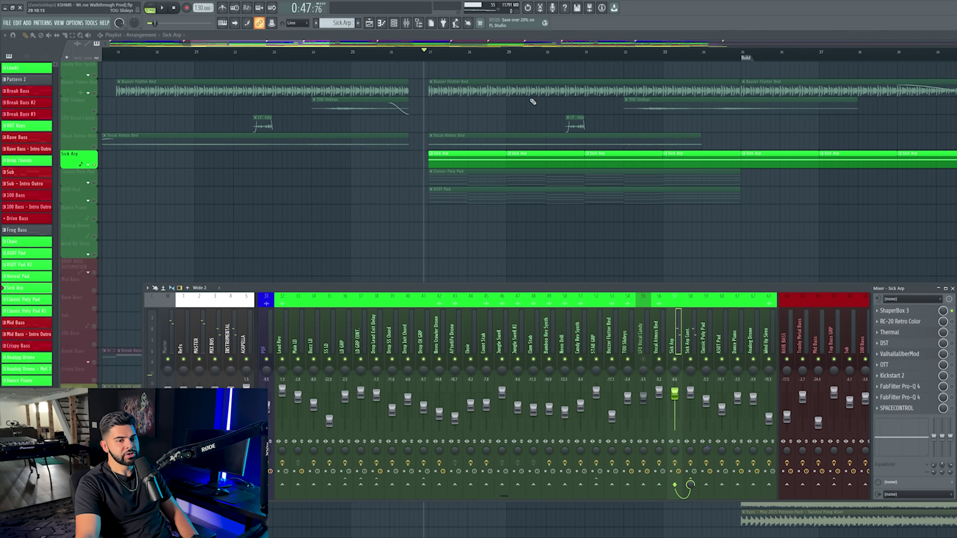
Audition Sick Arp on its own and with RC-20 Retro Color's window moved into clear view to examine its Distort and Space settings
key("space")
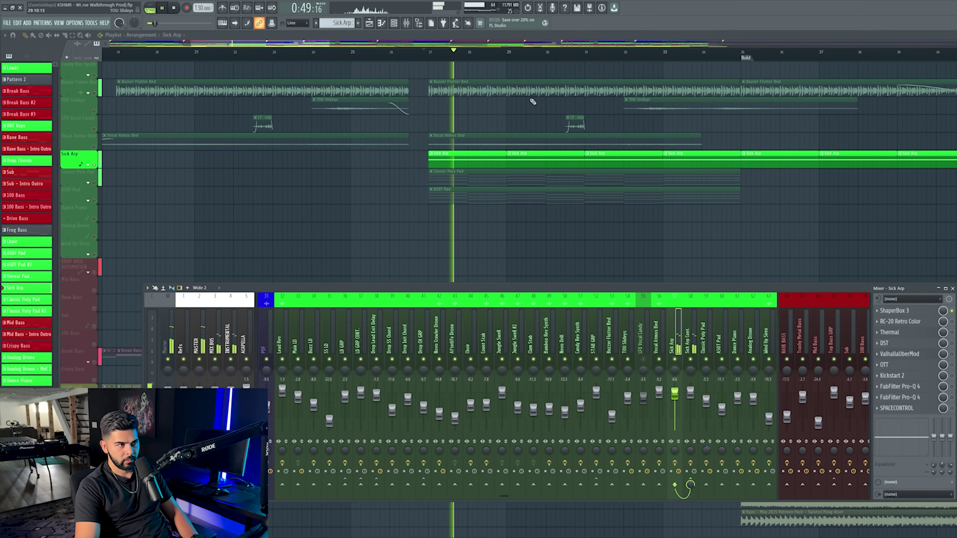
key("space")
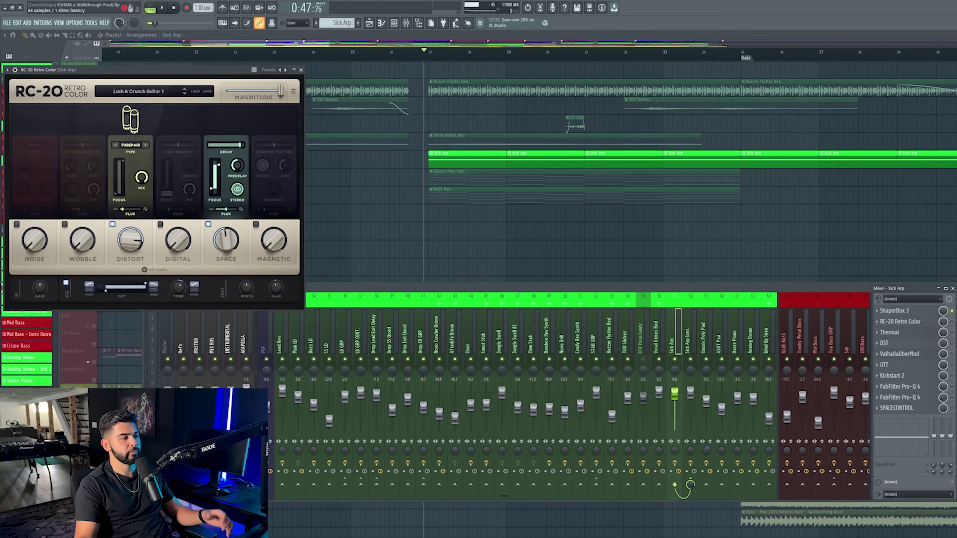
left_click_drag(161, 72, 321, 97)
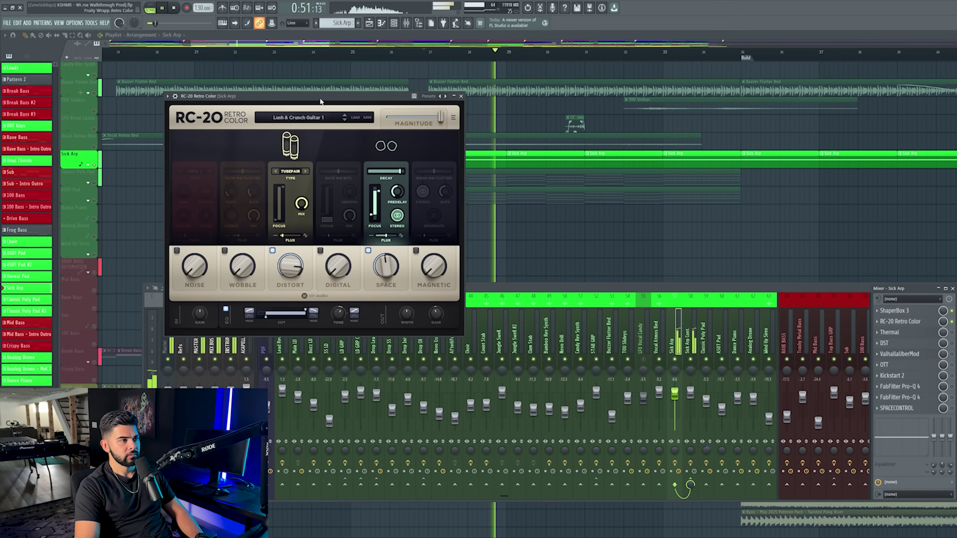
key("space")
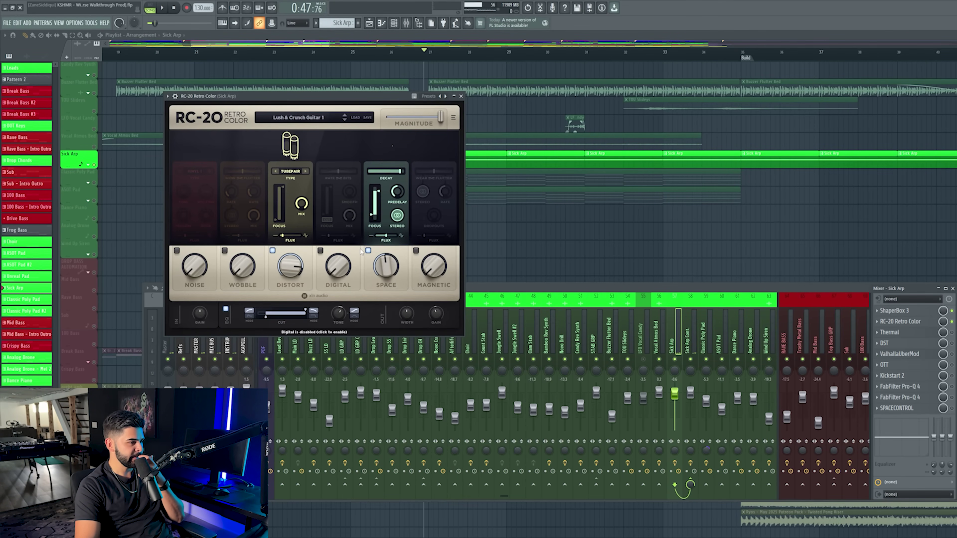
key("space")
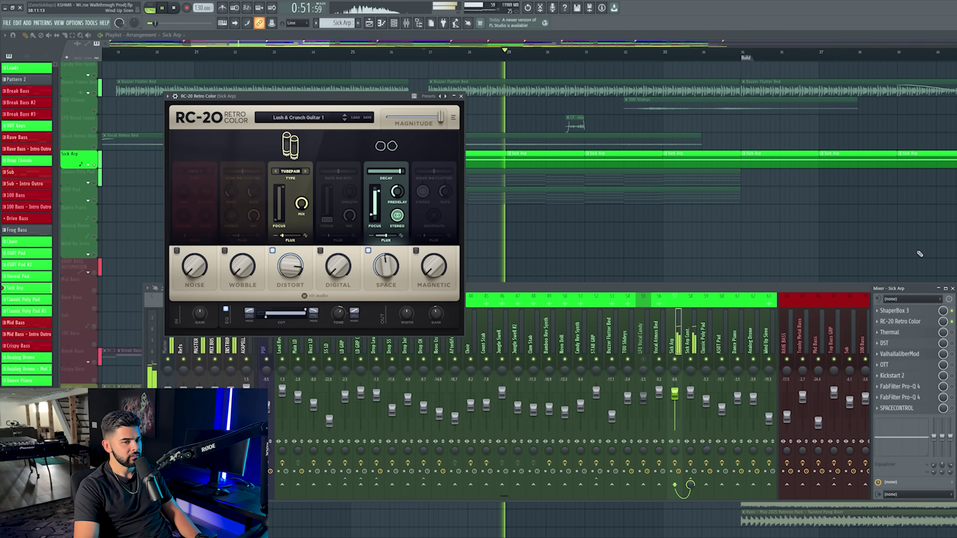
key("space")
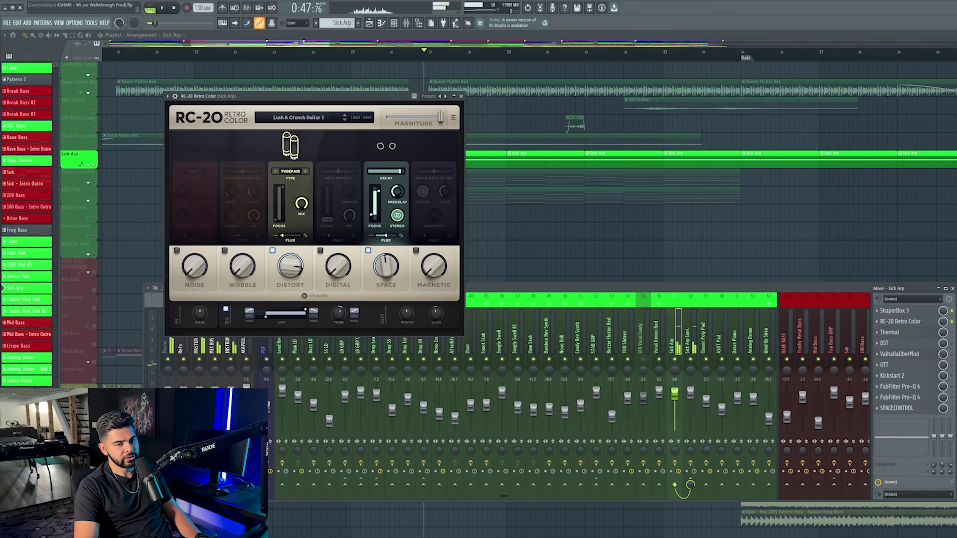
Open Thermal on the Sick Arp channel, close RC-20 Retro Color, and audition the arp with Thermal's VAPORWAVOR preset in view
key("F9")
left_click(890, 332)
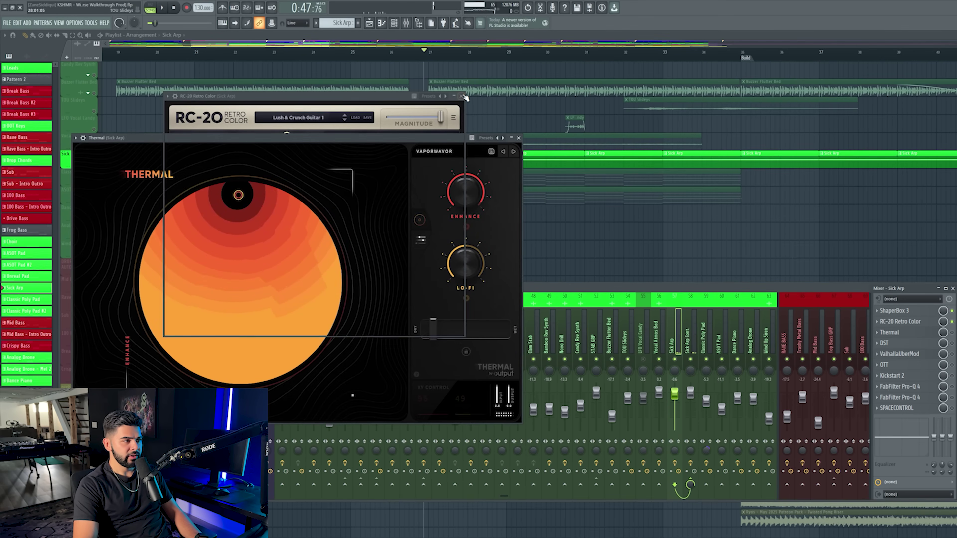
left_click(461, 96)
key("space")
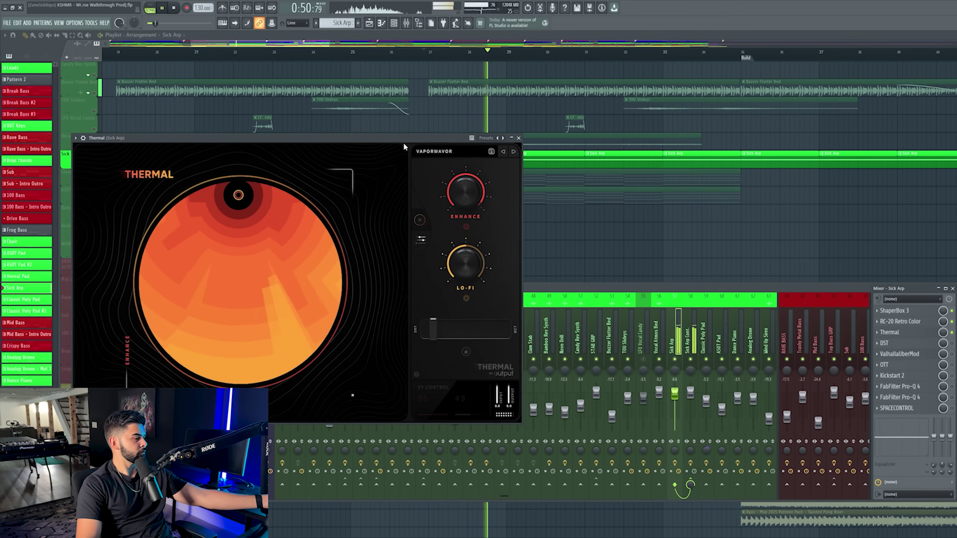
left_click(161, 9)
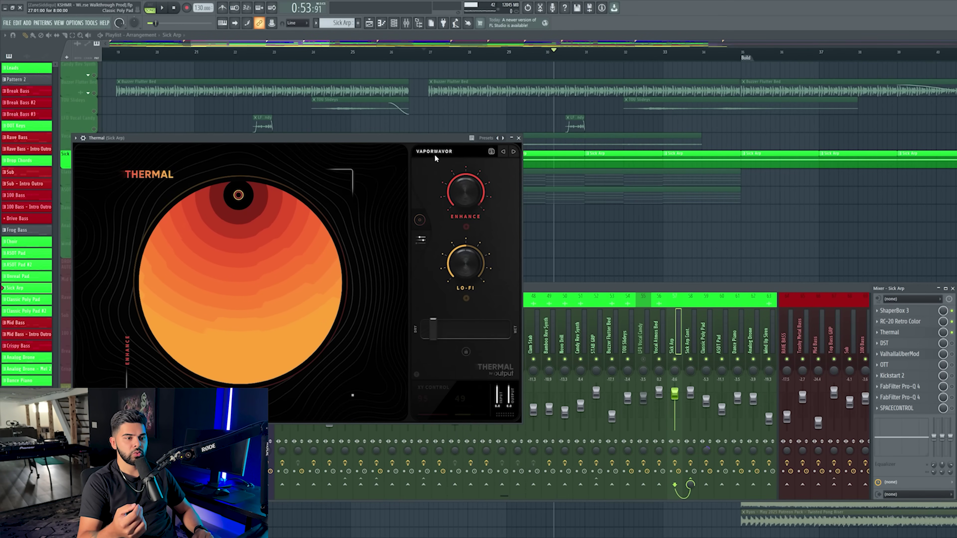
Audition Sick Arp with Thermal, open DST in its place and move DST's window into clear view
key("space")
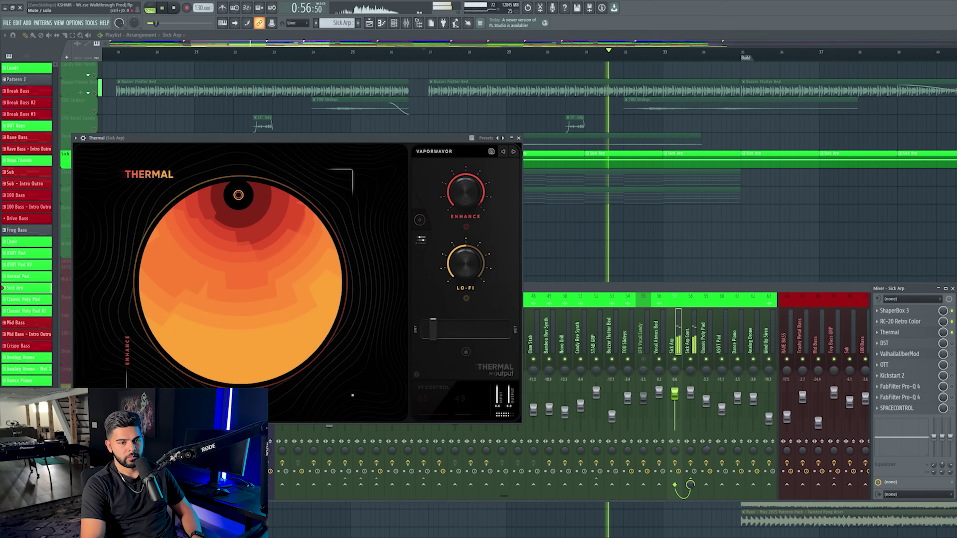
key("space")
left_click(885, 343)
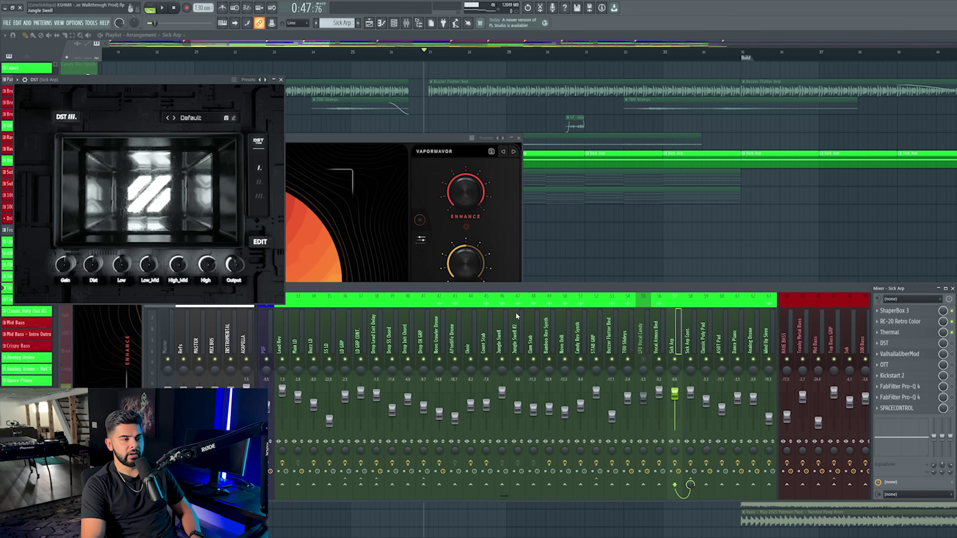
left_click(518, 138)
left_click_drag(161, 81, 293, 122)
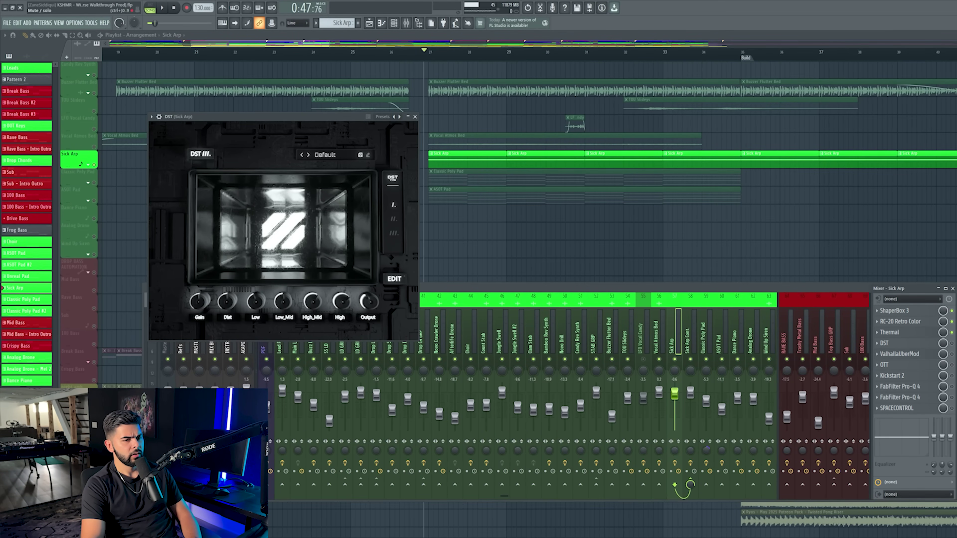
Audition Sick Arp while toggling DST, stop playback and close the DST window
left_click(675, 336)
key("space")
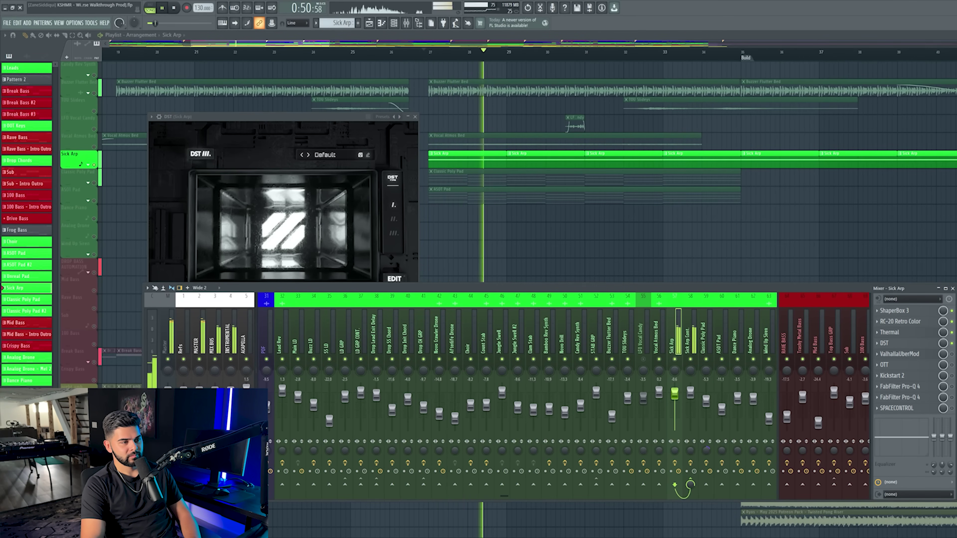
left_click_drag(303, 115, 373, 115)
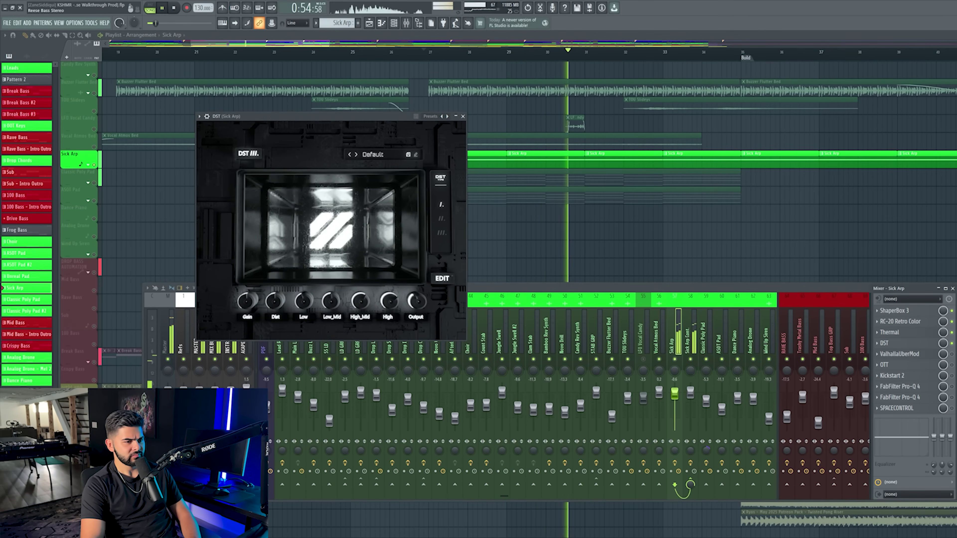
left_click(952, 344)
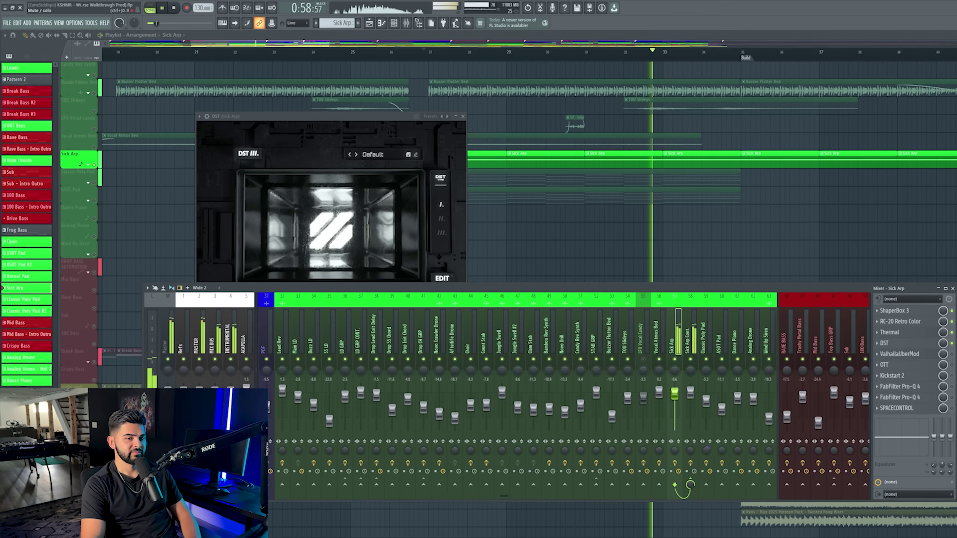
key("space")
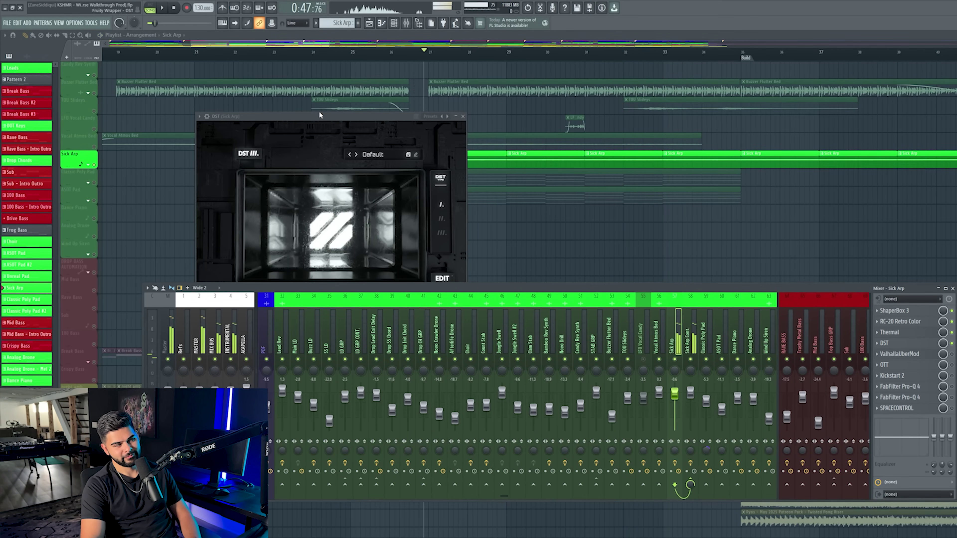
left_click_drag(327, 122, 463, 131)
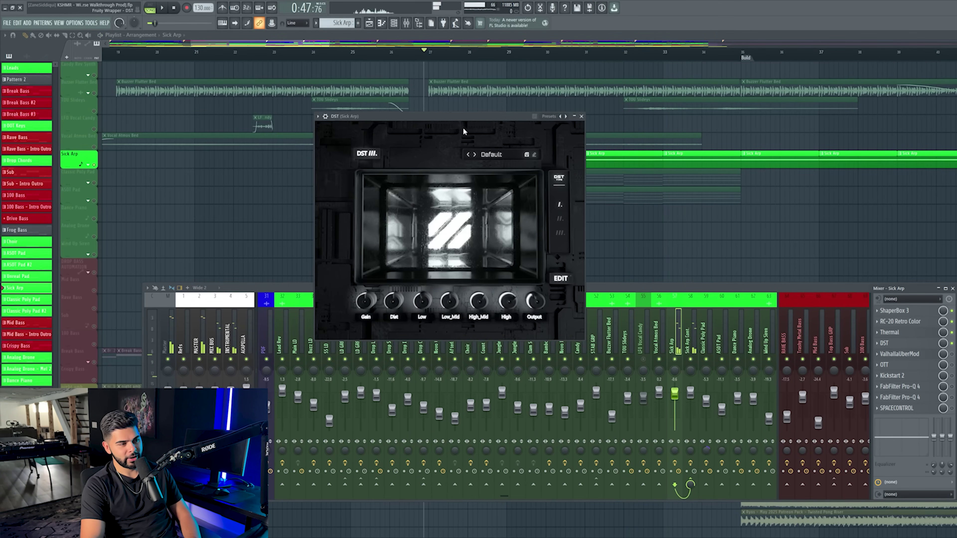
left_click(581, 116)
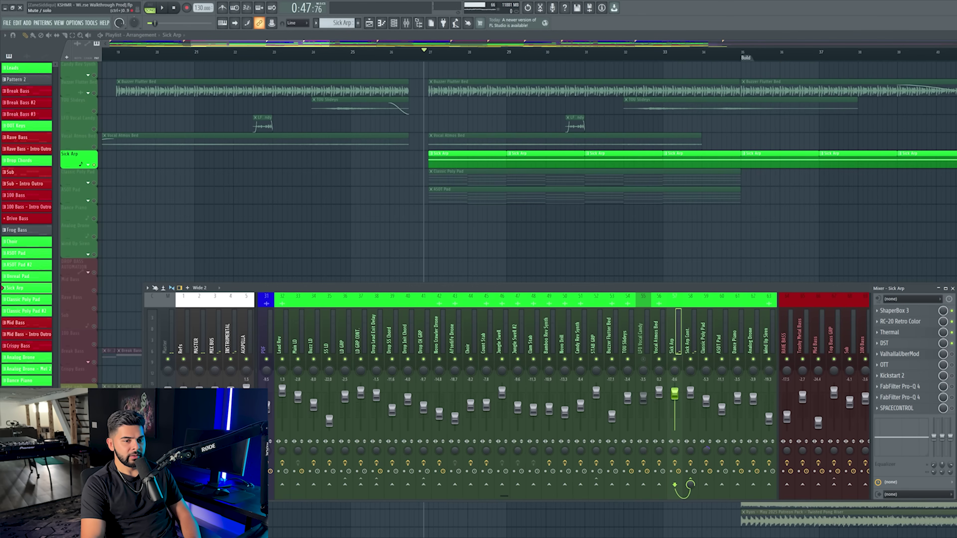
Open ValhallaÜberMod on the Sick Arp channel and audition the arp with its StereoFlange preset in view
left_click(899, 354)
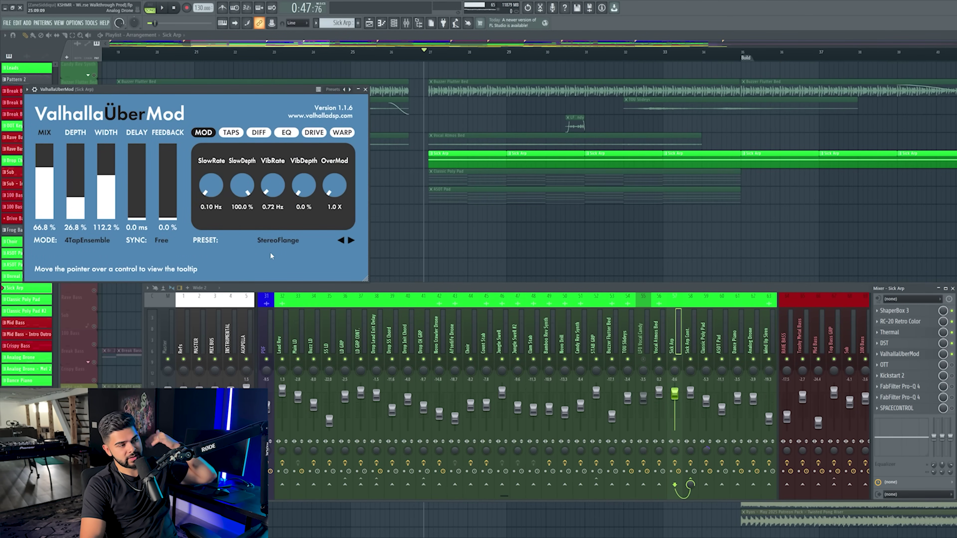
key("space")
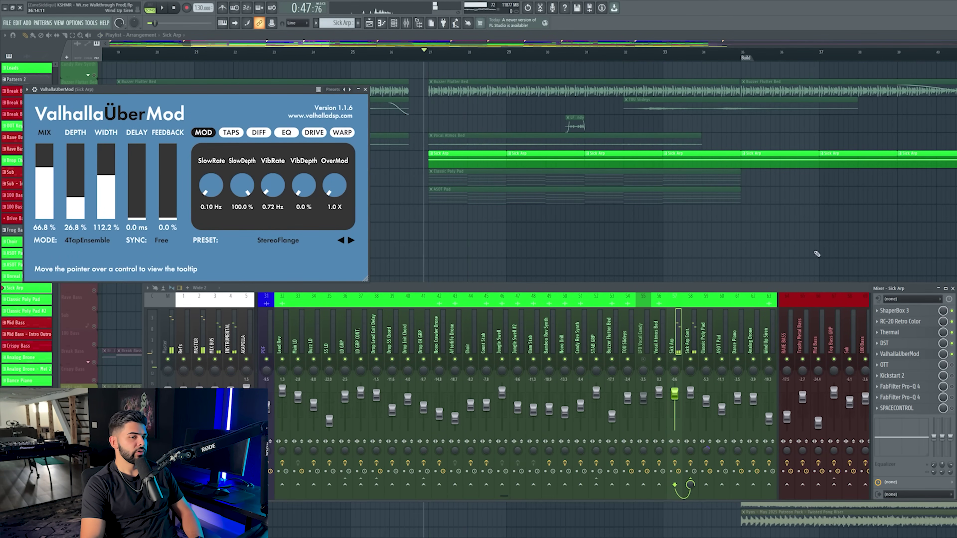
key("space")
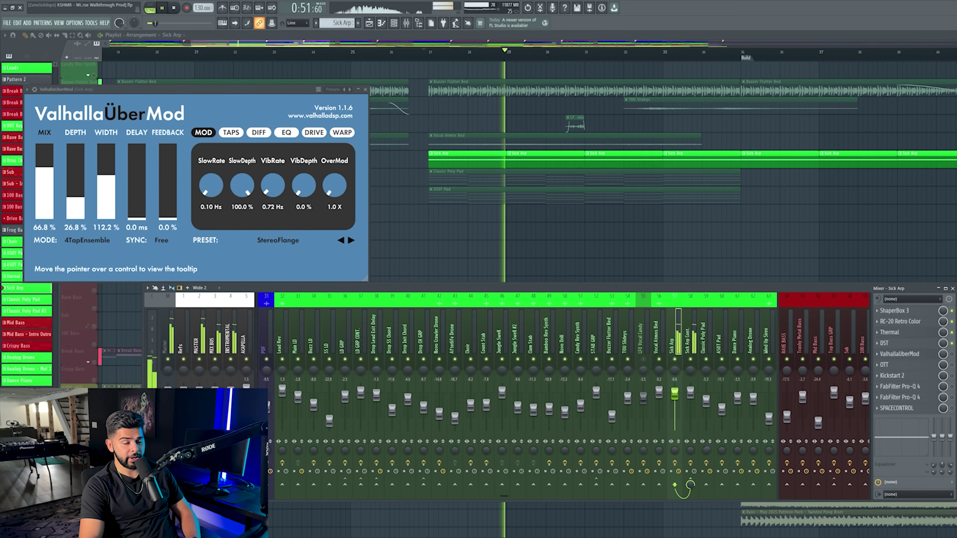
key("space")
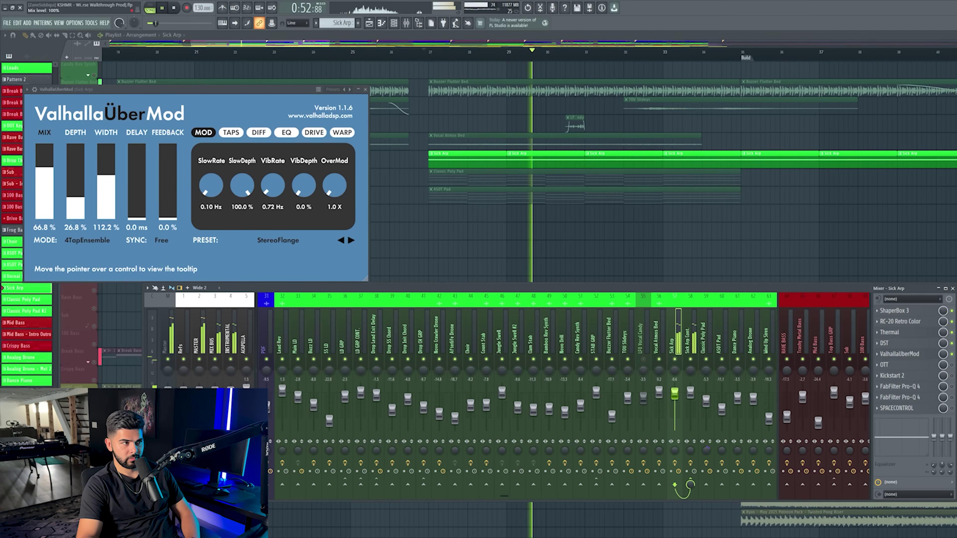
key("space")
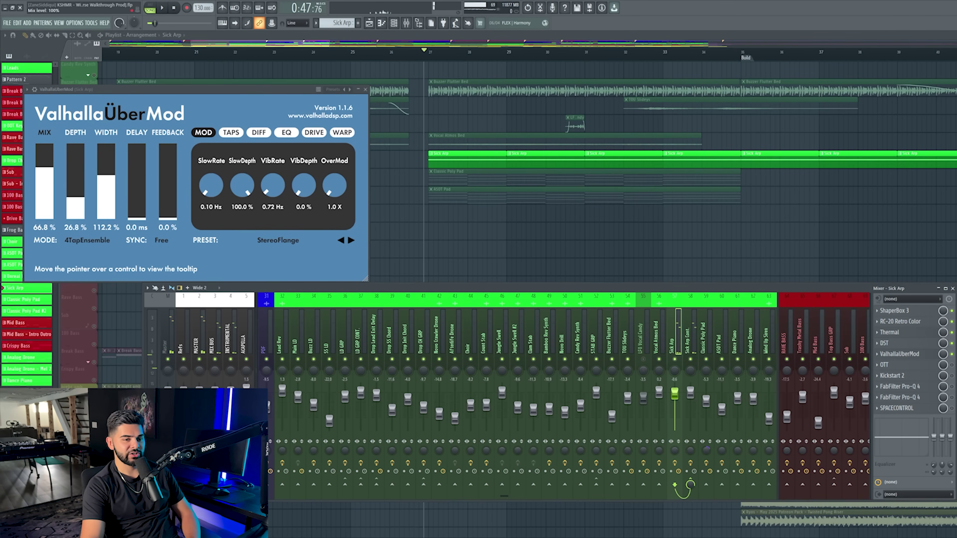
Replace ValhallaÜberMod's window with OTT's and audition Sick Arp while examining the OTT depth and band settings
left_click(363, 88)
left_click(884, 365)
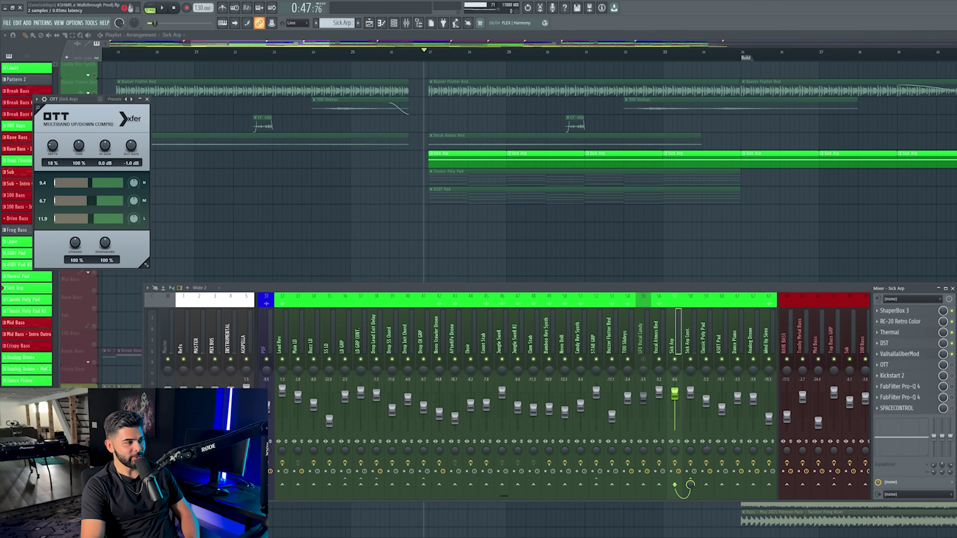
left_click_drag(95, 100, 140, 93)
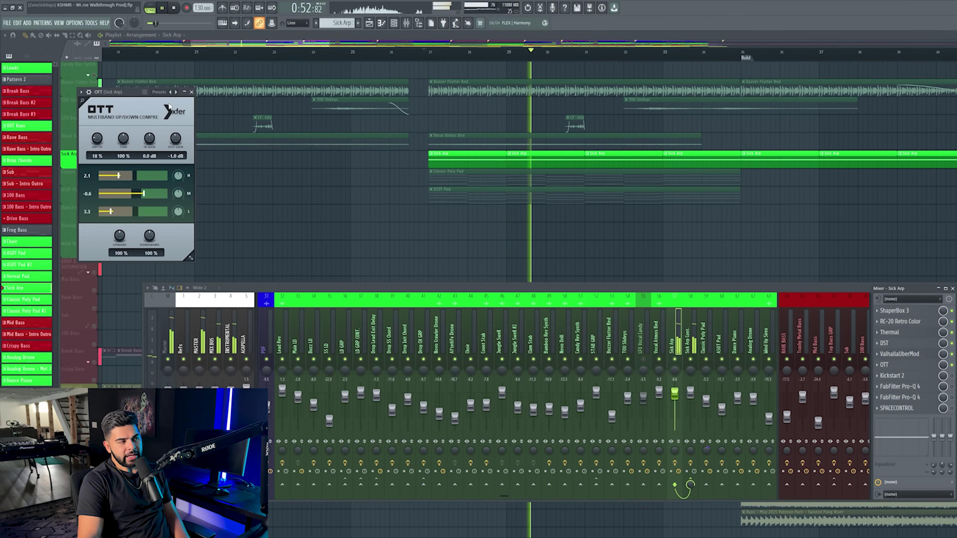
key("space")
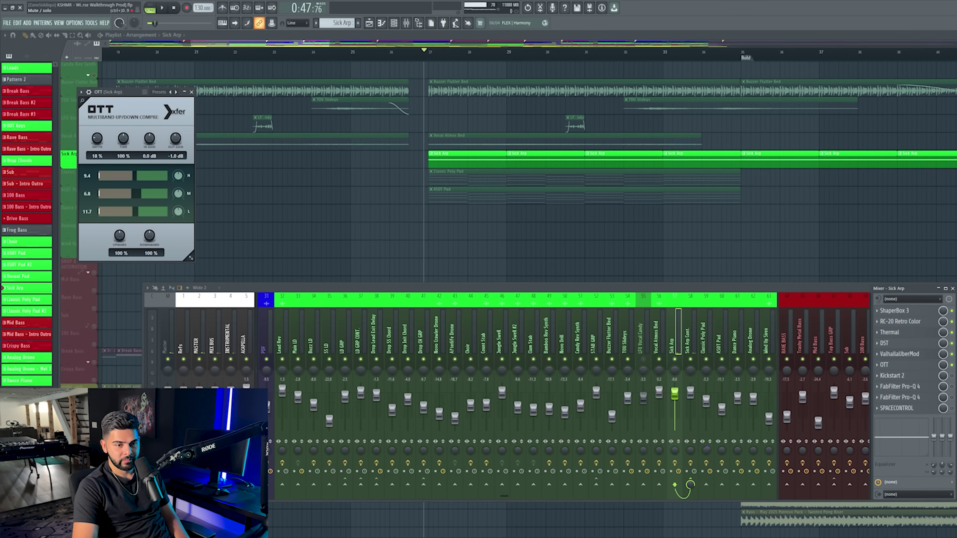
Check Kickstart 2's curve on the Sick Arp channel, and close the Kickstart 2 and OTT windows
left_click(892, 376)
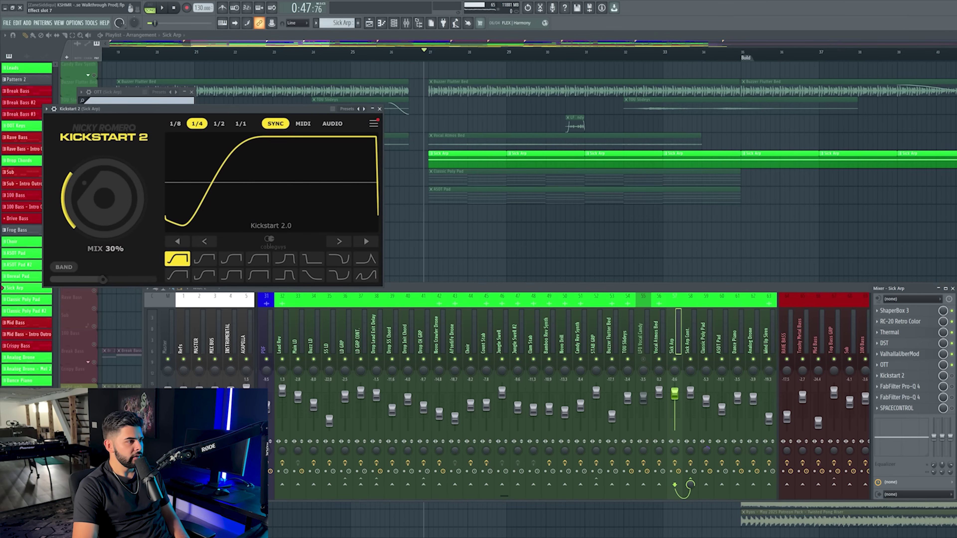
left_click(891, 375)
left_click(191, 93)
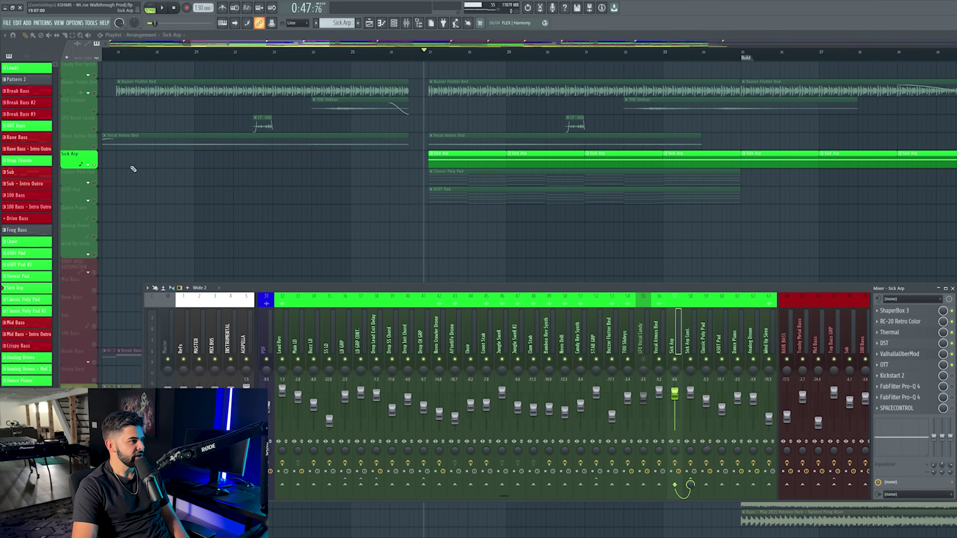
Expand the tracks grouped under Sick Arp, examine their automation clips across the arrangement, and collapse the group again
left_click(91, 169)
scroll(561, 53, "down", 10)
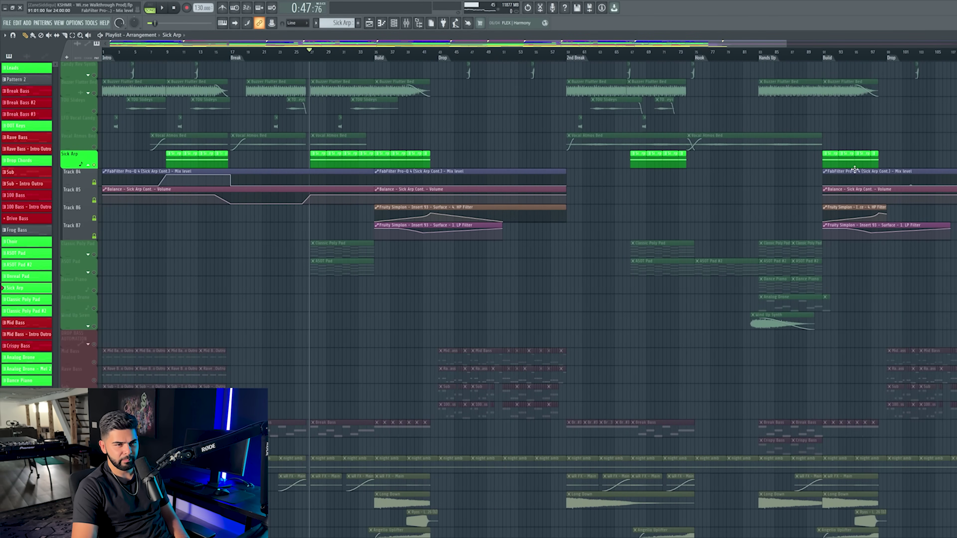
scroll(773, 187, "up", 1)
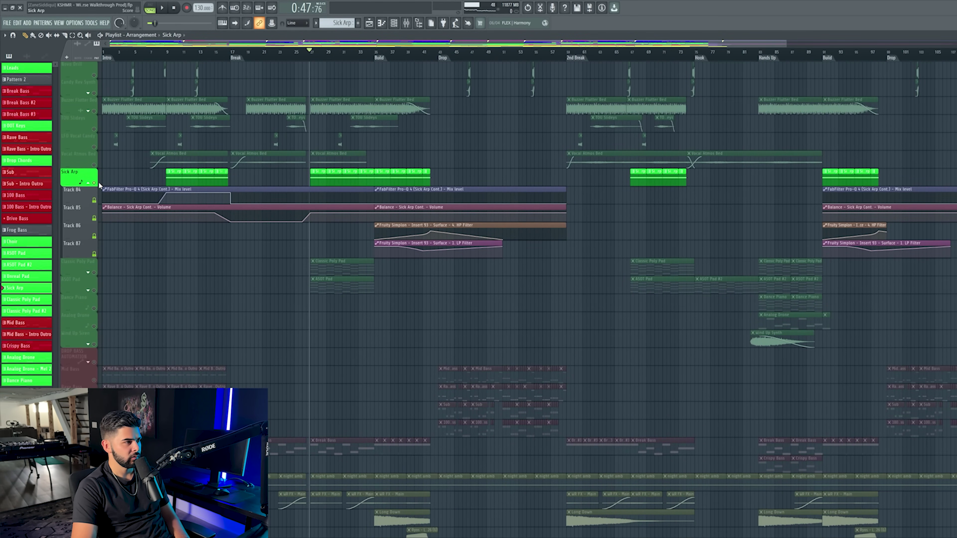
left_click(98, 184)
Bring back the mixer and audition Sick Arp with Kickstart 2's 1/4 ducking curve in view
left_click(418, 23)
key("space")
left_click(891, 376)
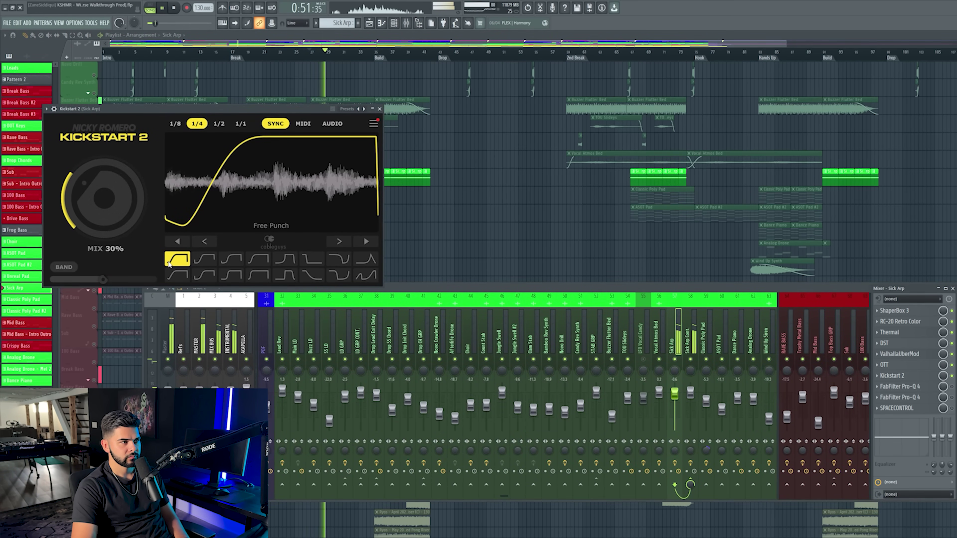
key("space")
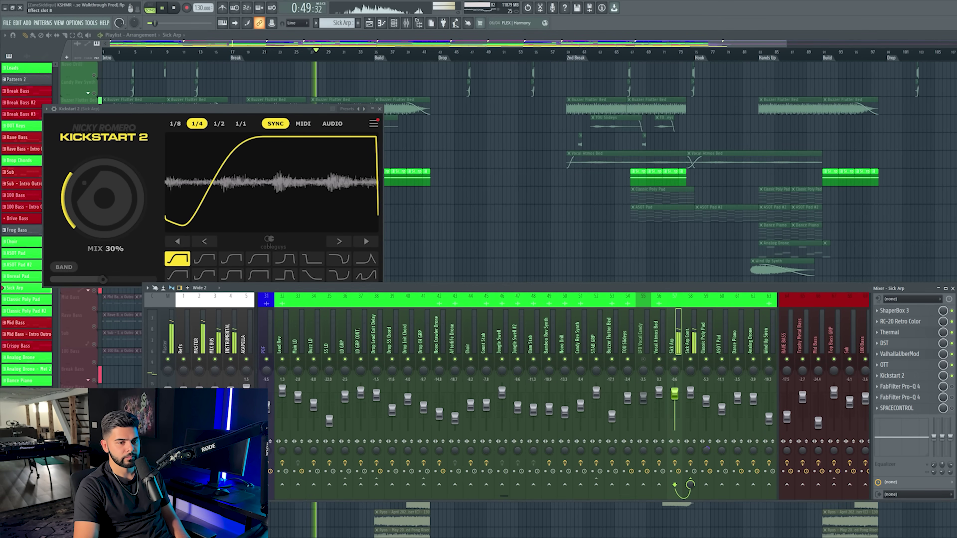
Open the first FabFilter Pro-Q 4 on Sick Arp, move its window clear of the mixer and examine its Tilt Shelf band
left_click(900, 387)
left_click_drag(354, 94, 547, 238)
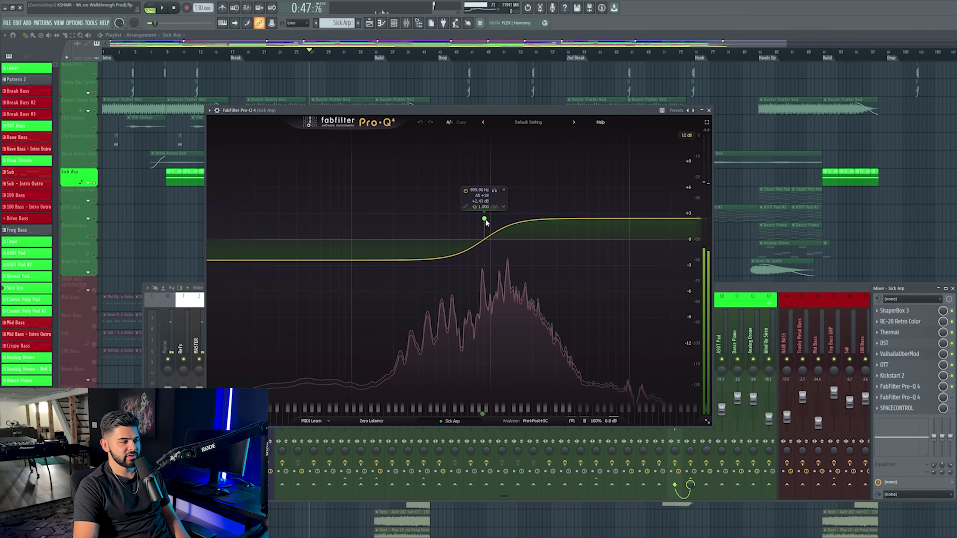
left_click(484, 219)
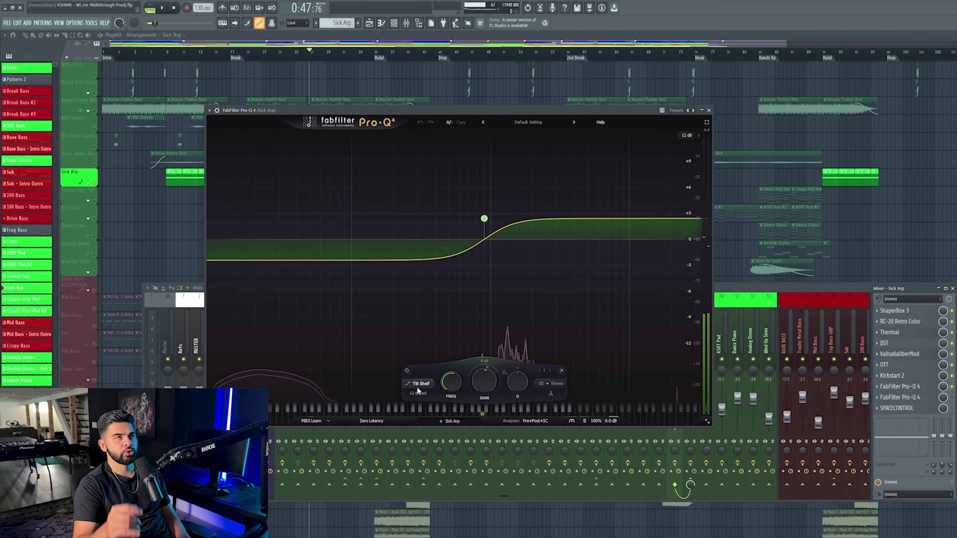
mouse_move(418, 391)
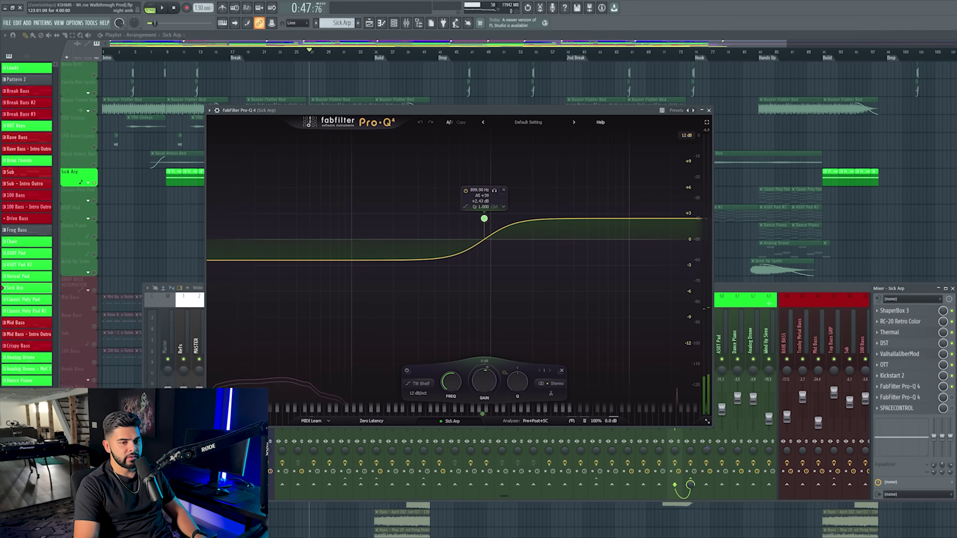
key("F9")
key("space")
left_click_drag(483, 105, 624, 64)
key("space")
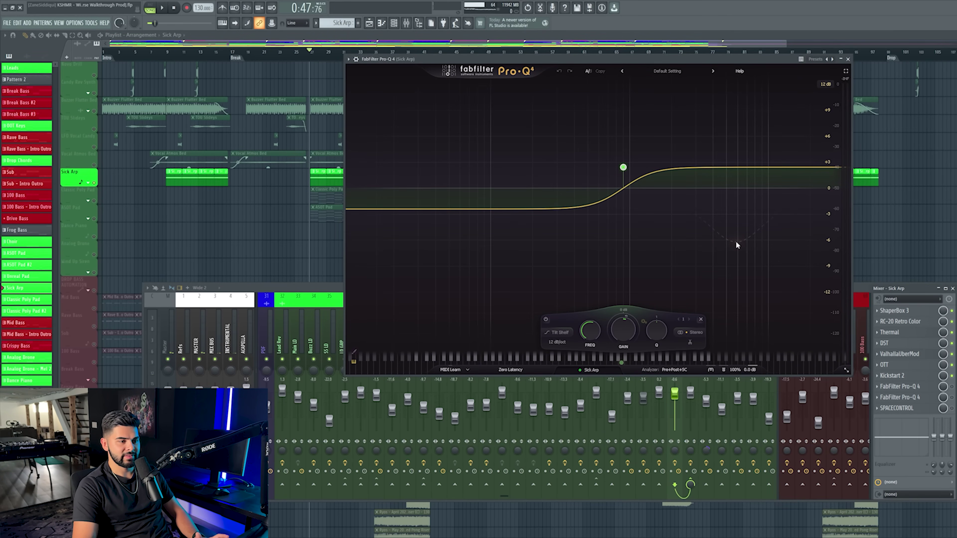
mouse_move(626, 172)
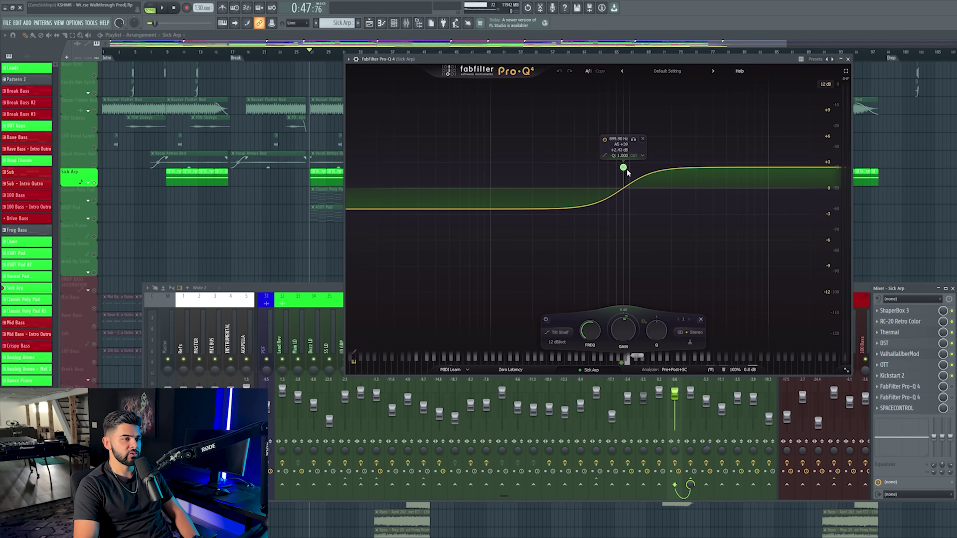
Enable the first Pro-Q 4, audition Sick Arp with the Tilt Shelf band bypassed and restored, and close the equalizer
left_click(952, 387)
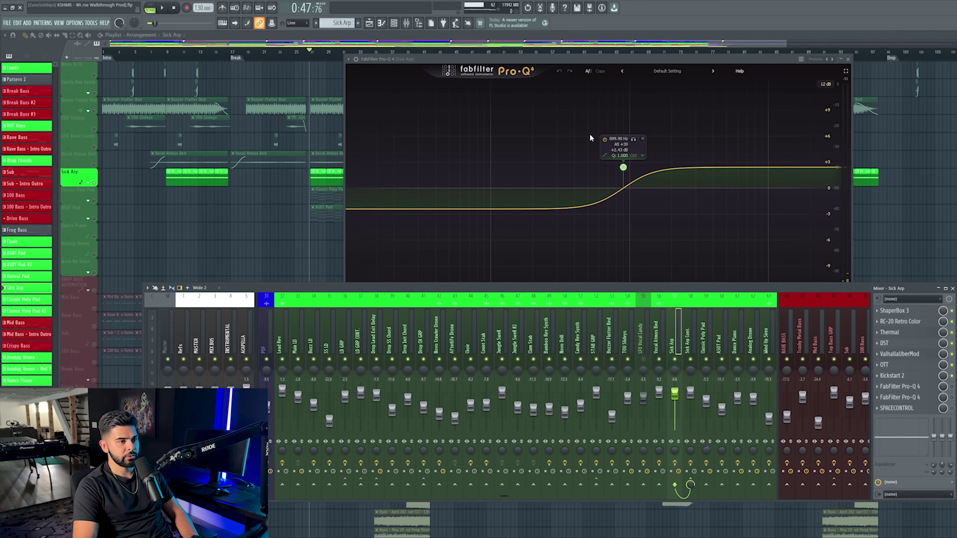
left_click(634, 69)
key("space")
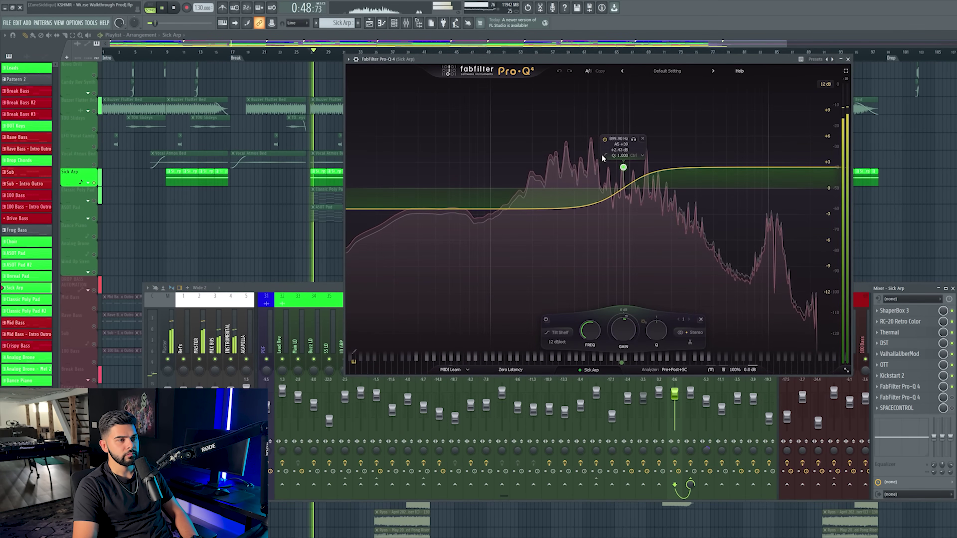
left_click(605, 139)
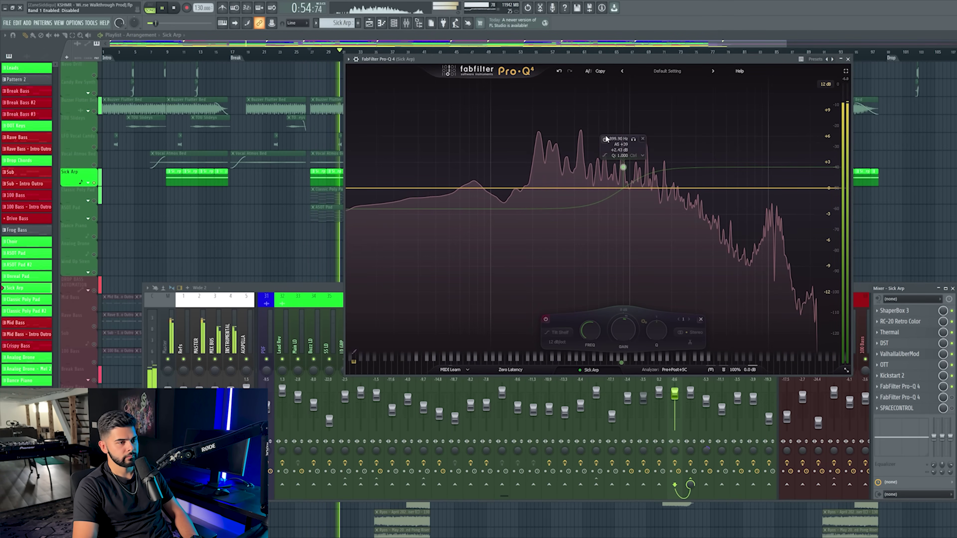
left_click(605, 139)
key("space")
left_click(848, 59)
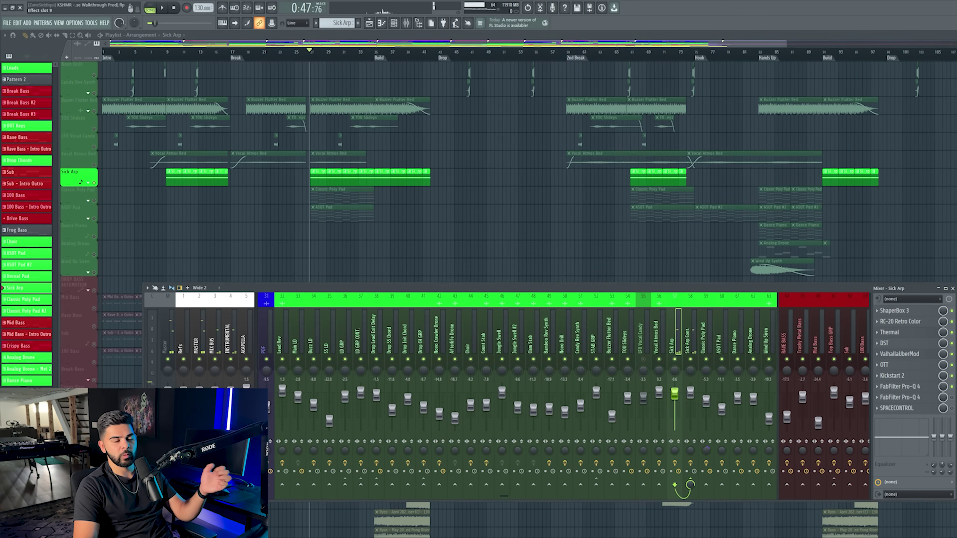
Open and enable the second FabFilter Pro-Q 4, move it into clear view and audition Sick Arp with its low cut
left_click(900, 398)
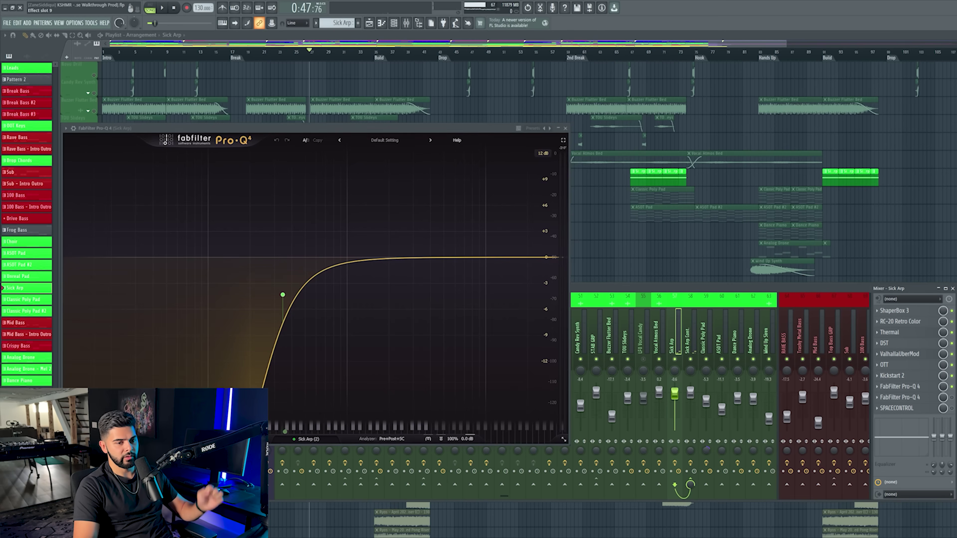
left_click(900, 398)
left_click(952, 398)
left_click(900, 397)
left_click(900, 398)
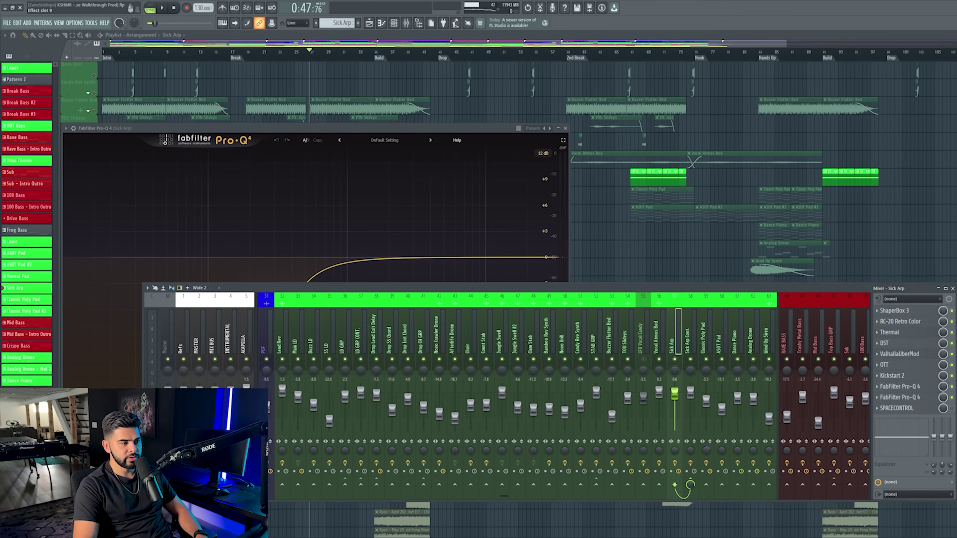
left_click(354, 127)
left_click_drag(353, 128, 433, 121)
key("space")
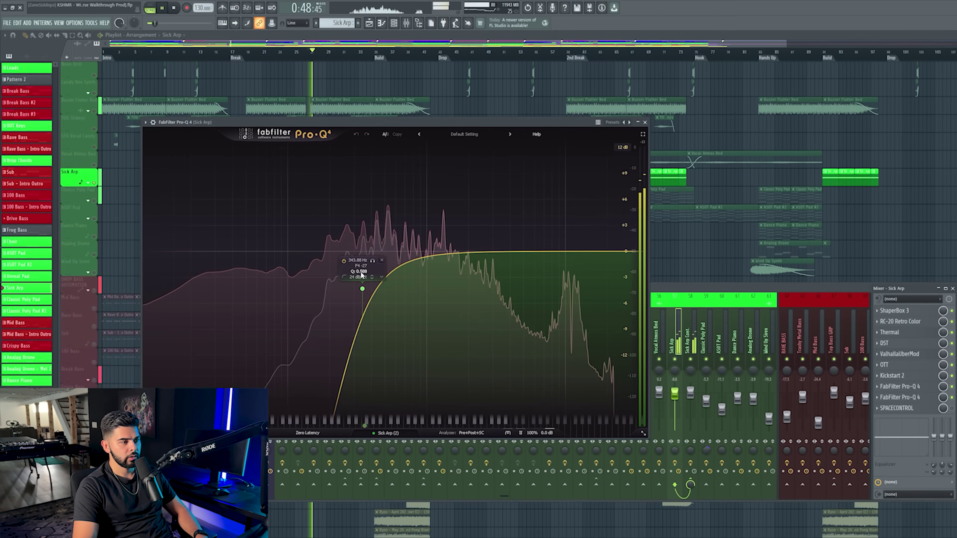
Audition Sick Arp through the second Pro-Q 4's 24 dB/oct low cut, including the band soloed, and close the equalizer
key("space")
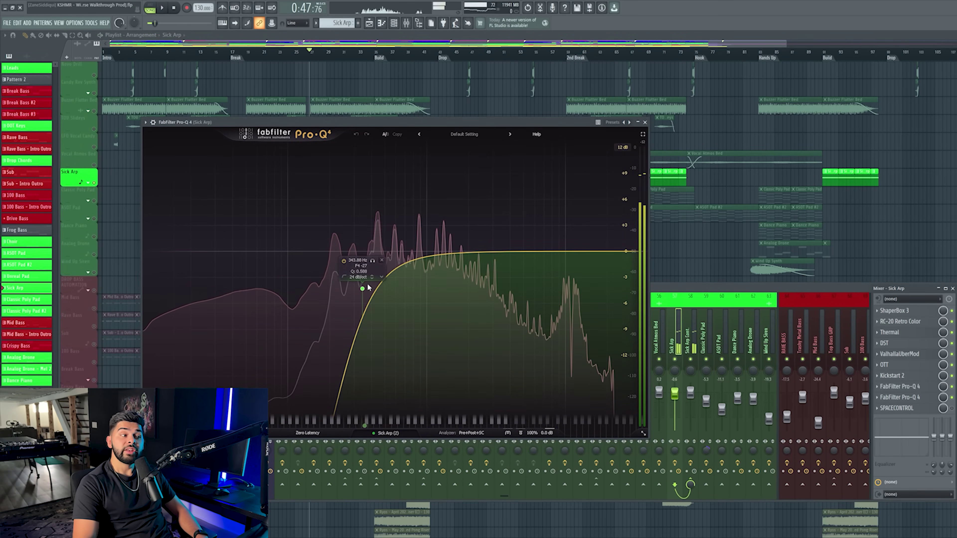
key("space")
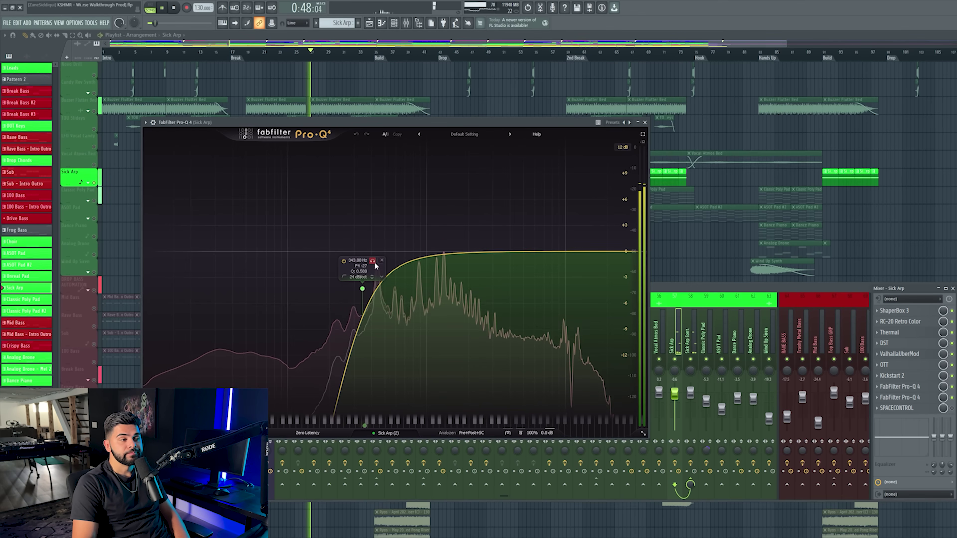
left_click(373, 261)
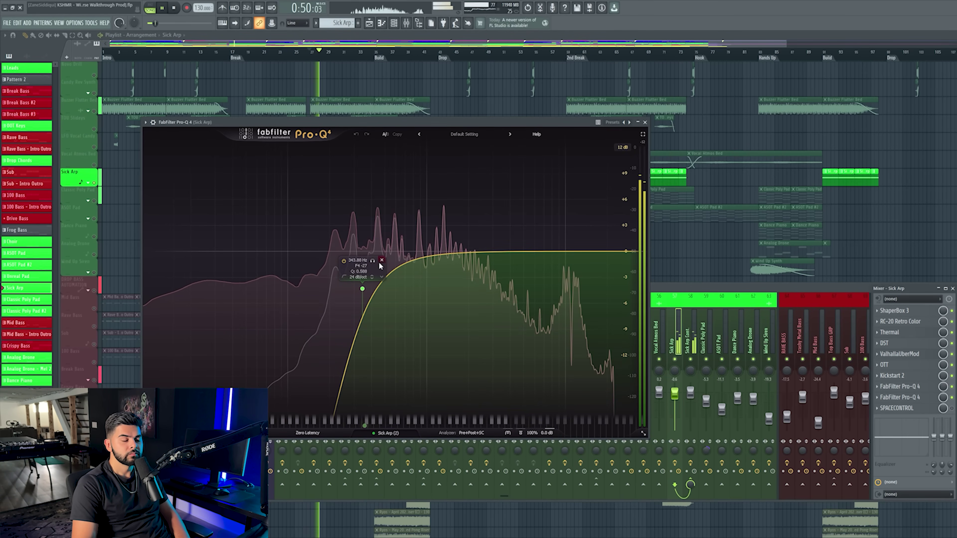
key("space")
scroll(325, 79, "down", 5)
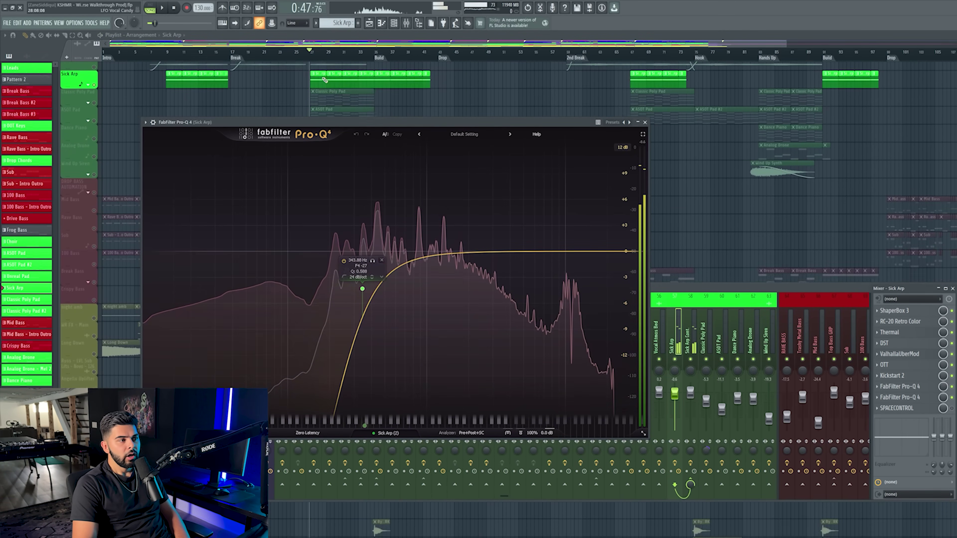
scroll(312, 52, "up", 4)
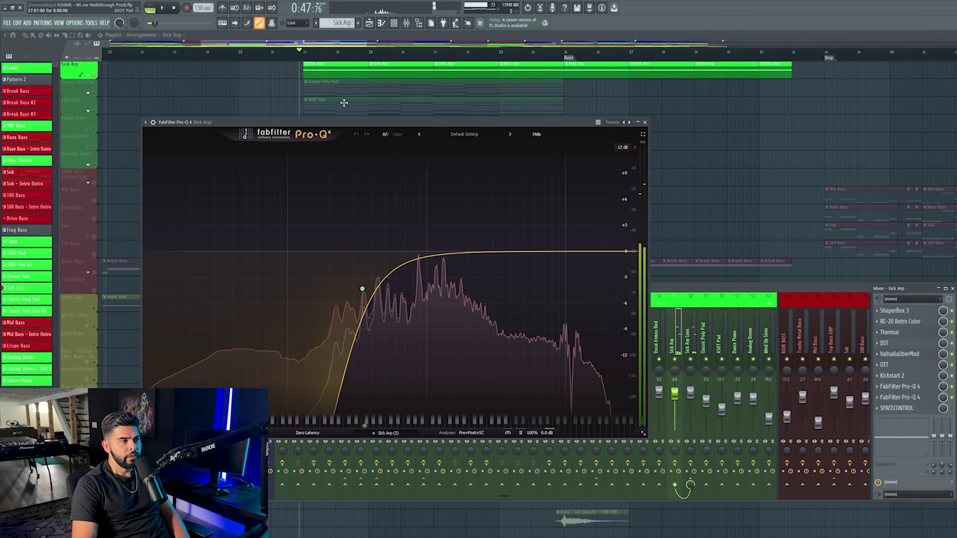
mouse_move(395, 271)
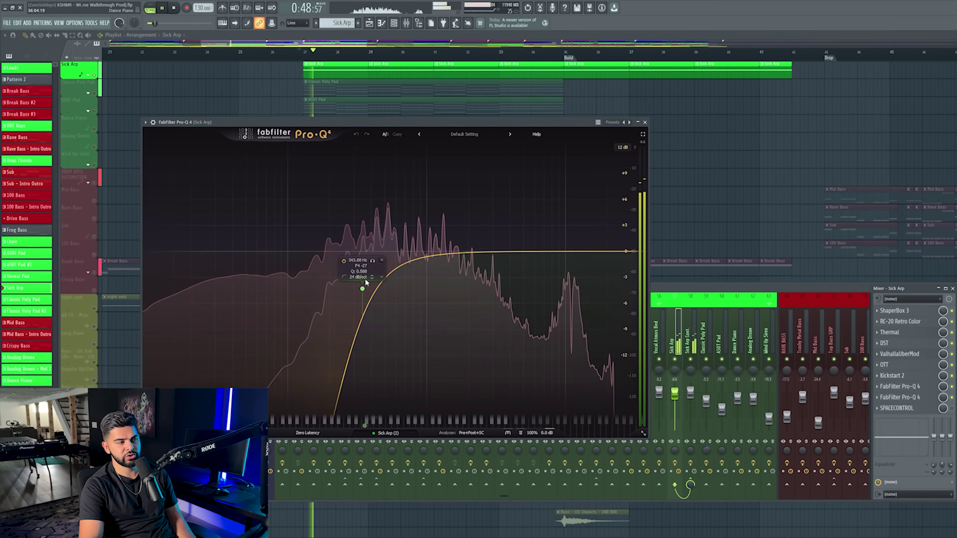
left_click(645, 122)
key("space")
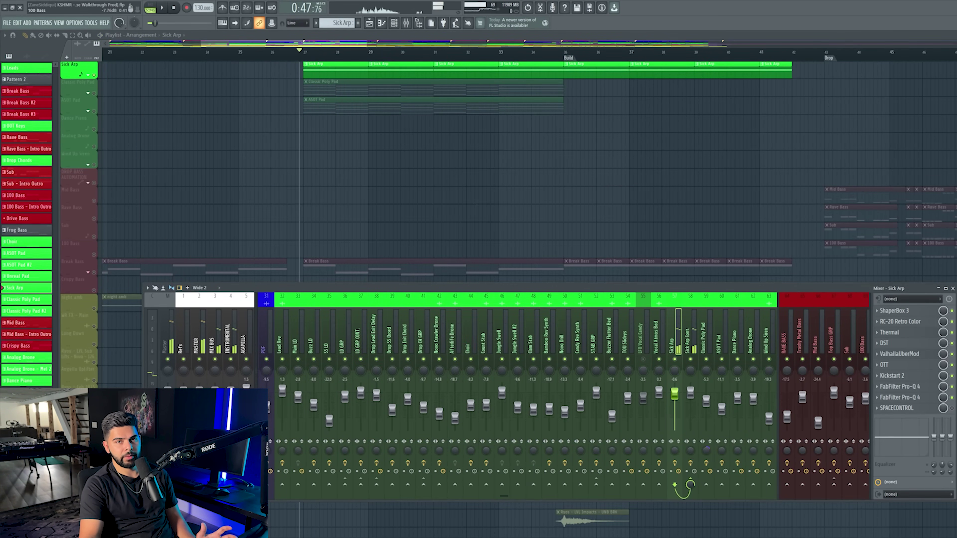
Enable SPACECONTROL on Sick Arp, open it and move its window clear of the webcam corner
left_click(952, 408)
left_click(897, 408)
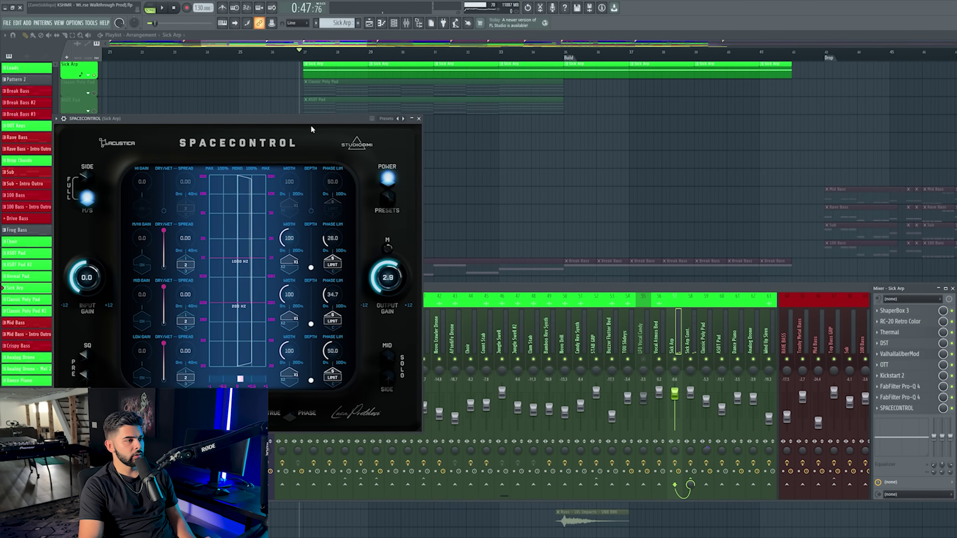
left_click_drag(344, 121, 542, 105)
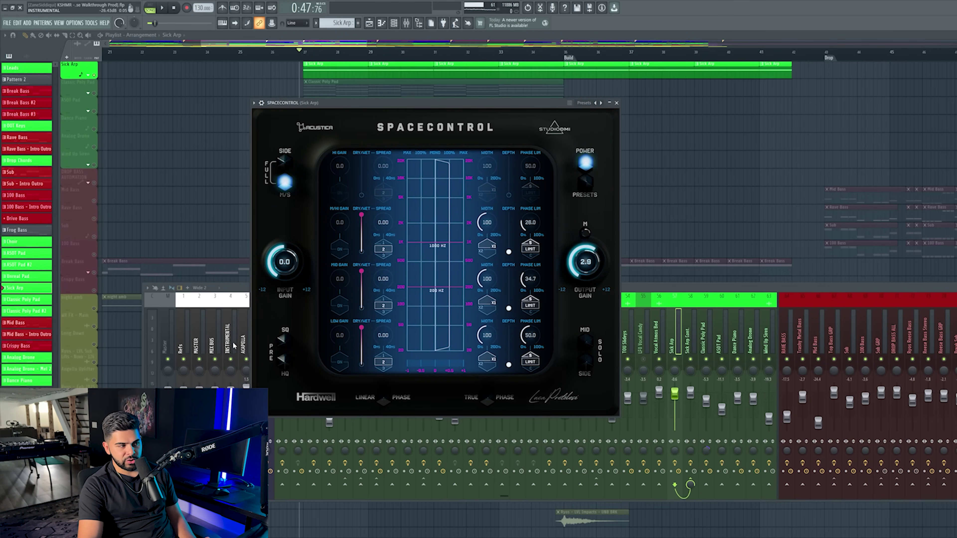
Open iZotope Insight from the Master track and arrange its sound field alongside the SPACECONTROL window
left_click(170, 344)
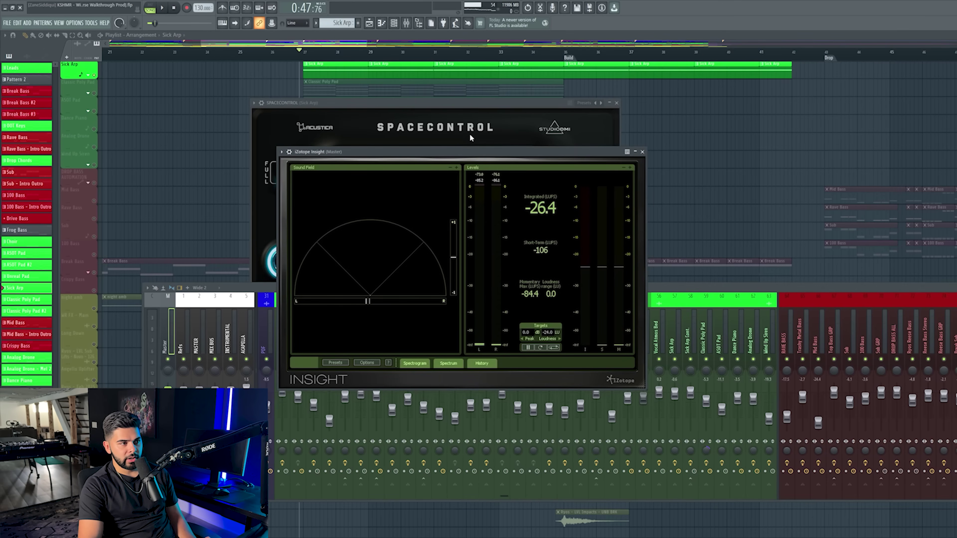
left_click_drag(474, 153, 896, 155)
left_click(492, 111)
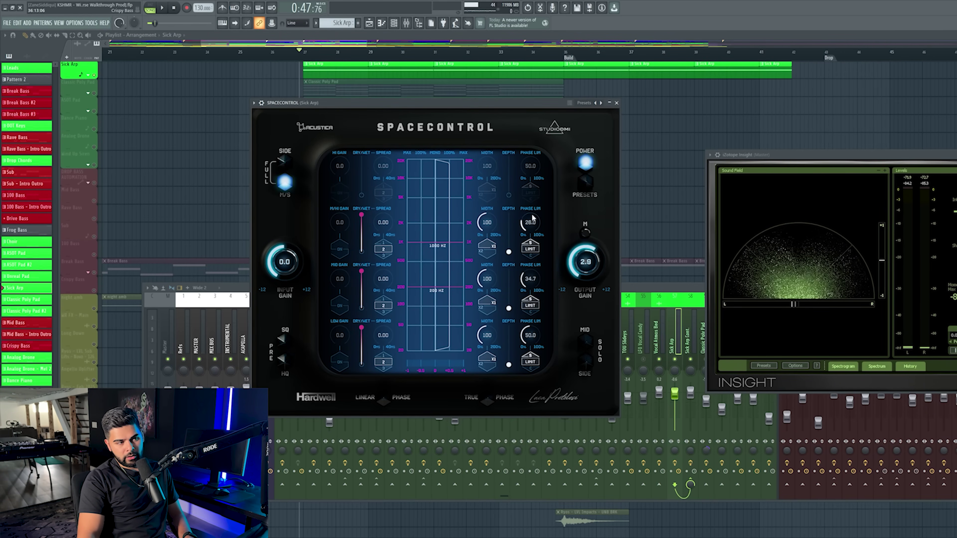
left_click_drag(879, 149, 928, 80)
left_click_drag(503, 106, 504, 81)
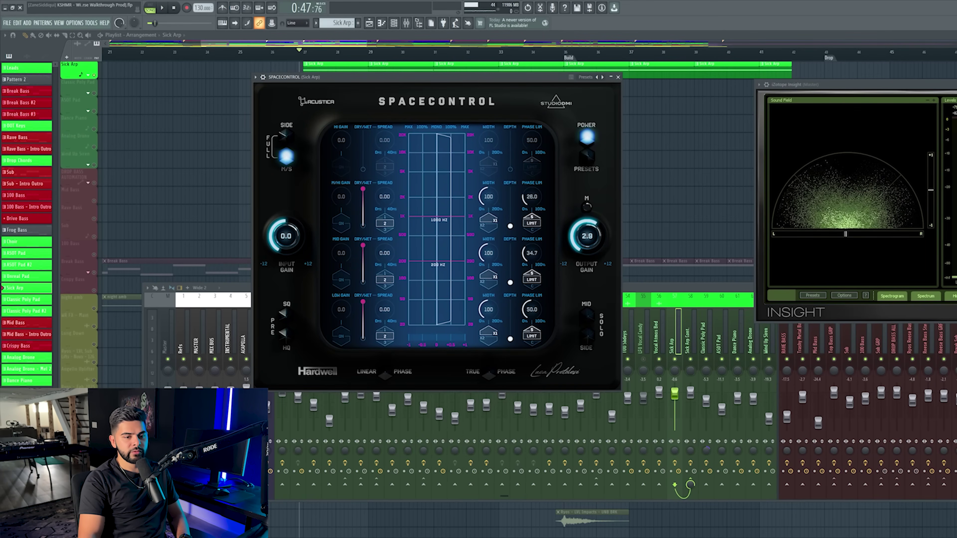
Audition Sick Arp with SPACECONTROL powered off and back on, comparing the stereo image in Insight
left_click(585, 138)
key("space")
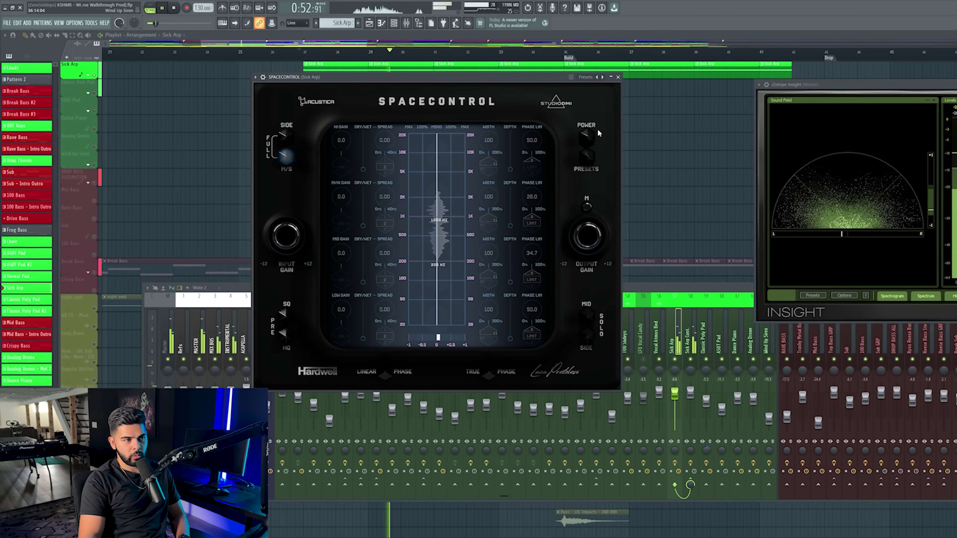
left_click(586, 138)
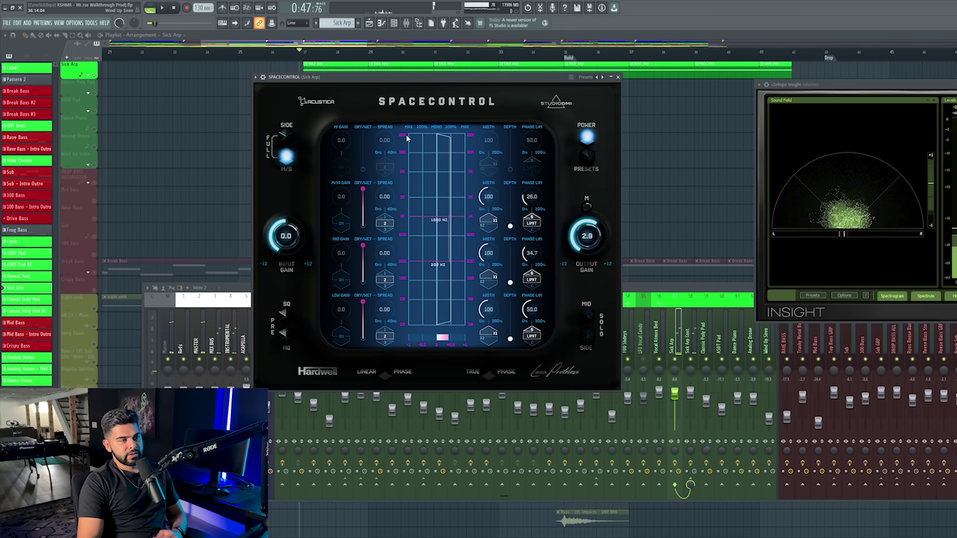
Examine SPACECONTROL's frequency bands and phase limiters, and close both SPACECONTROL and Insight
mouse_move(465, 208)
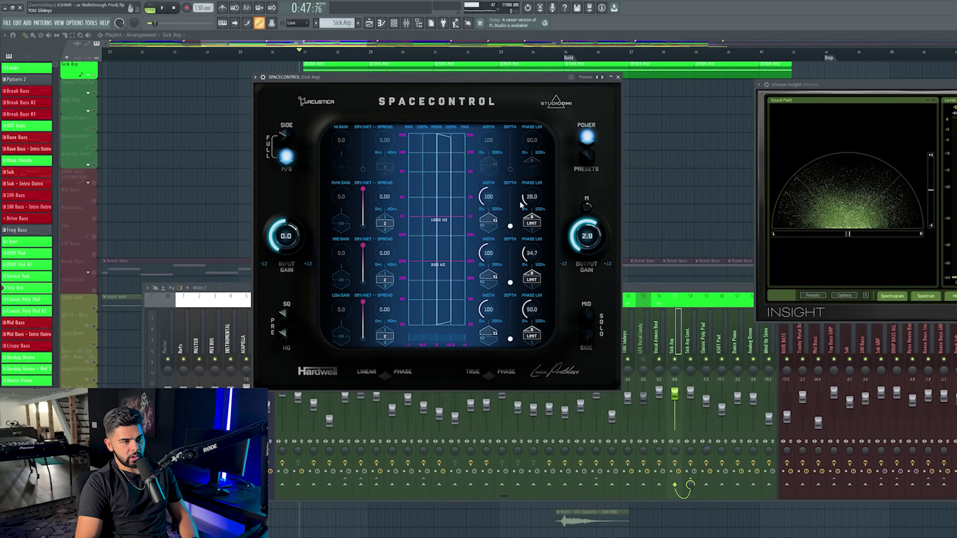
mouse_move(534, 315)
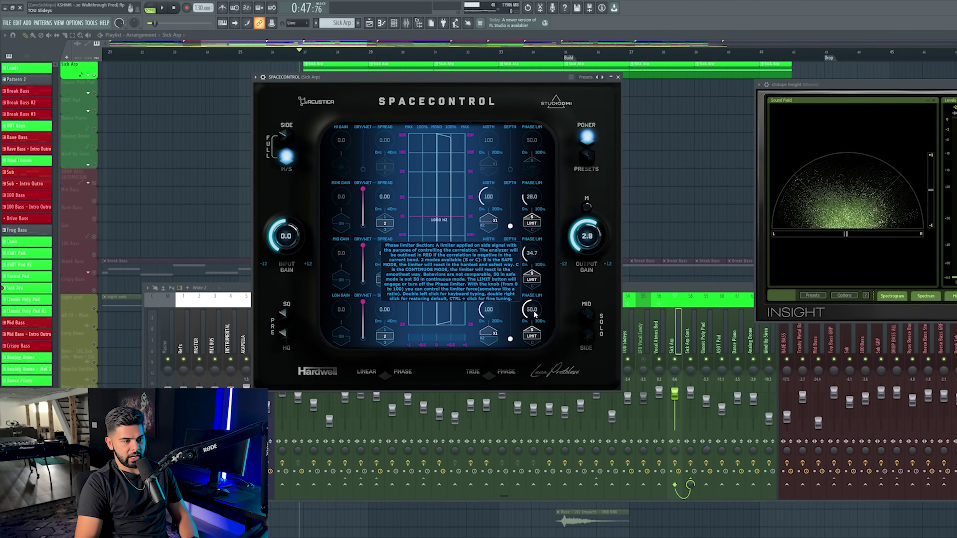
mouse_move(440, 310)
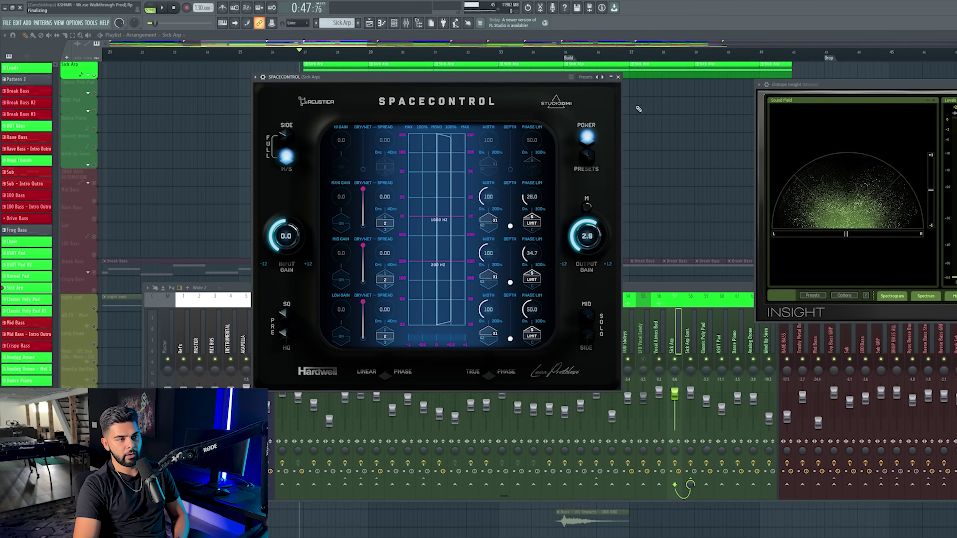
left_click(618, 77)
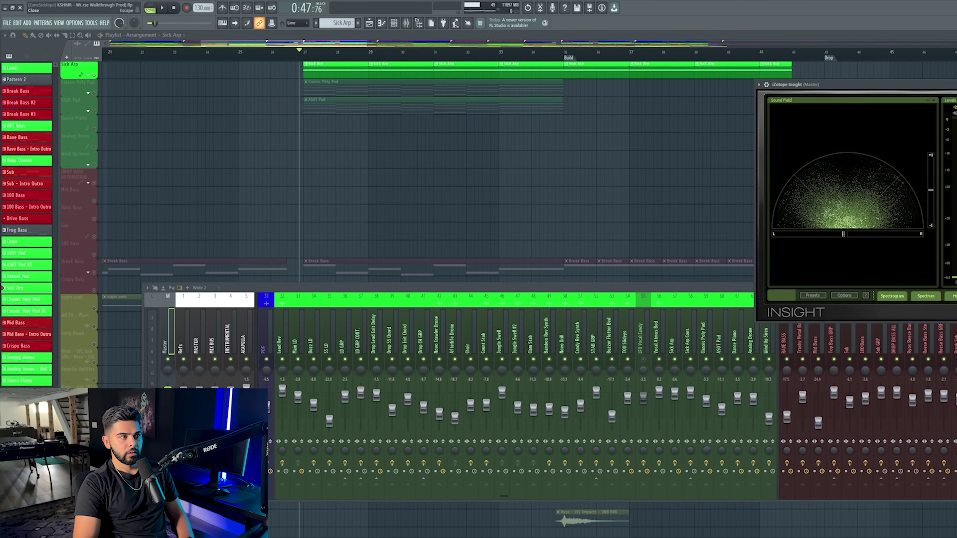
key("Escape")
Locate the Sick Arp Cont. mixer track, open its FabFilter Pro-Q 4 and audition the arp through its low cut
scroll(427, 312, "up", 7)
key("space")
scroll(593, 335, "down", 8)
key("space")
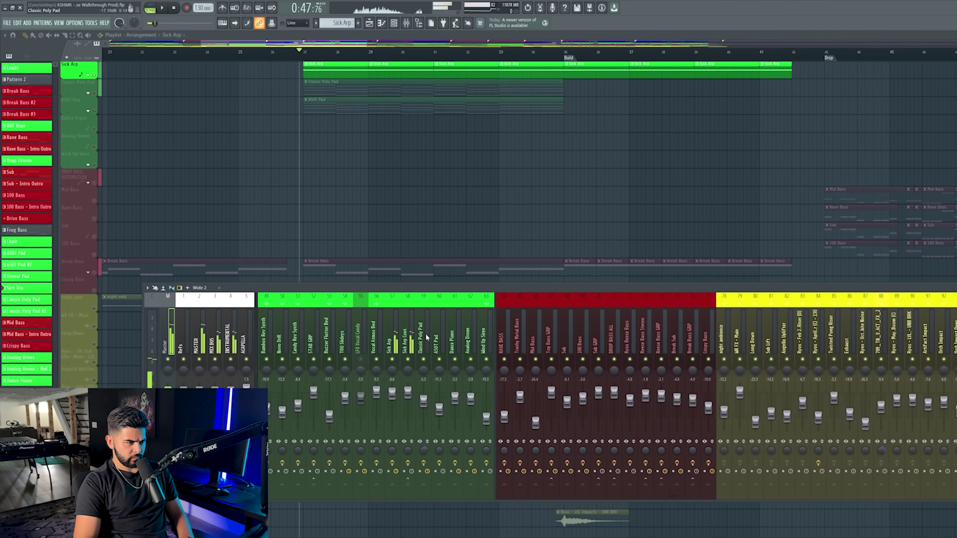
left_click(394, 350)
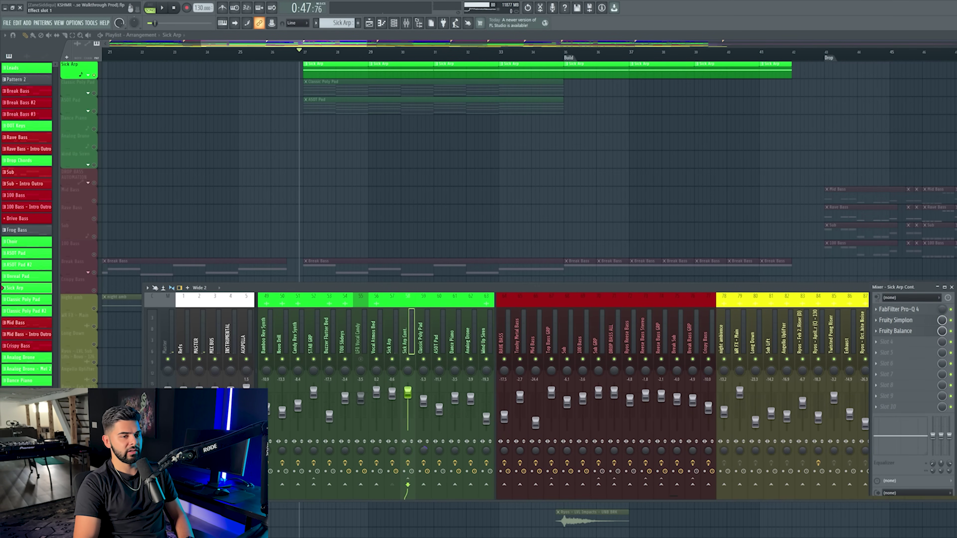
left_click(899, 309)
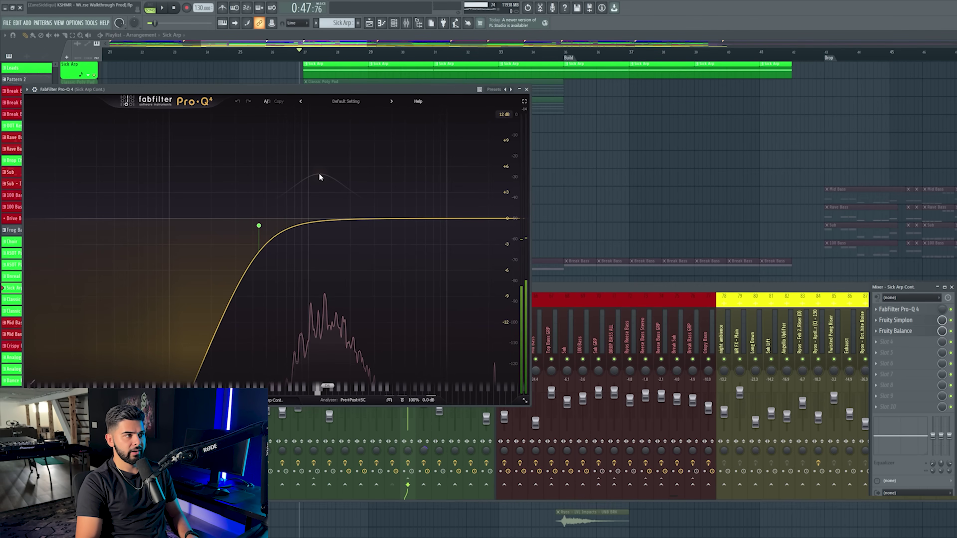
key("space")
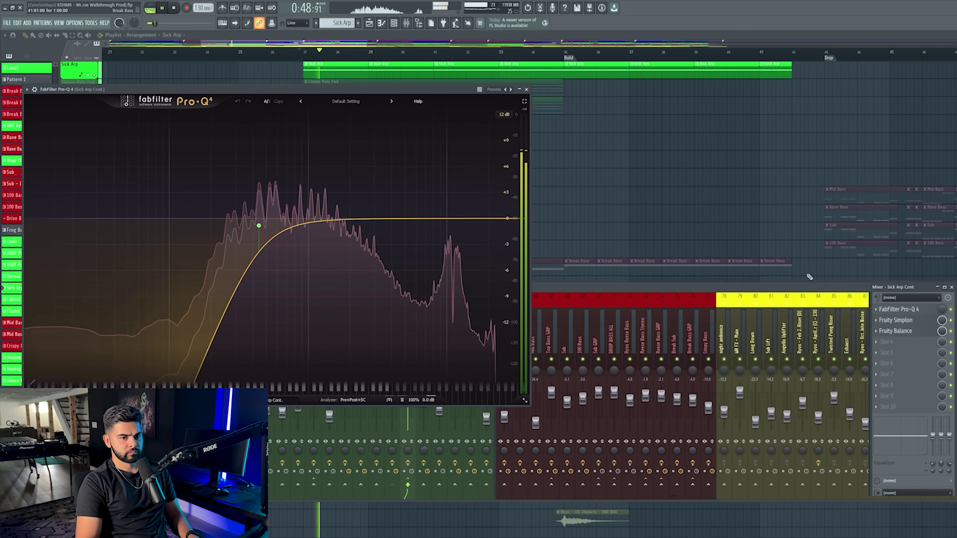
key("space")
Reveal Sick Arp's automation tracks in the playlist and audition the intro arp passage with the mixer in view
left_click(416, 83)
scroll(173, 127, "up", 2)
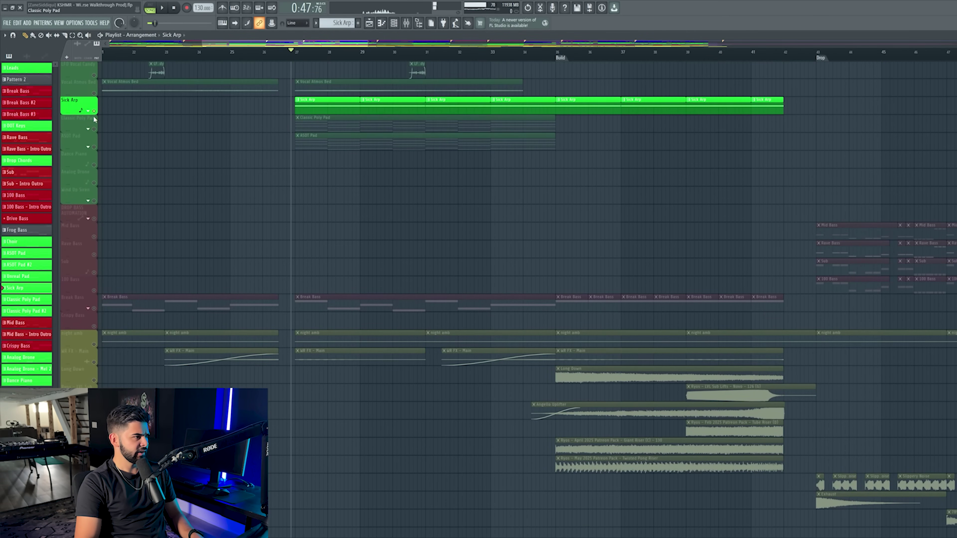
scroll(515, 60, "down", 3)
scroll(515, 60, "down", 1)
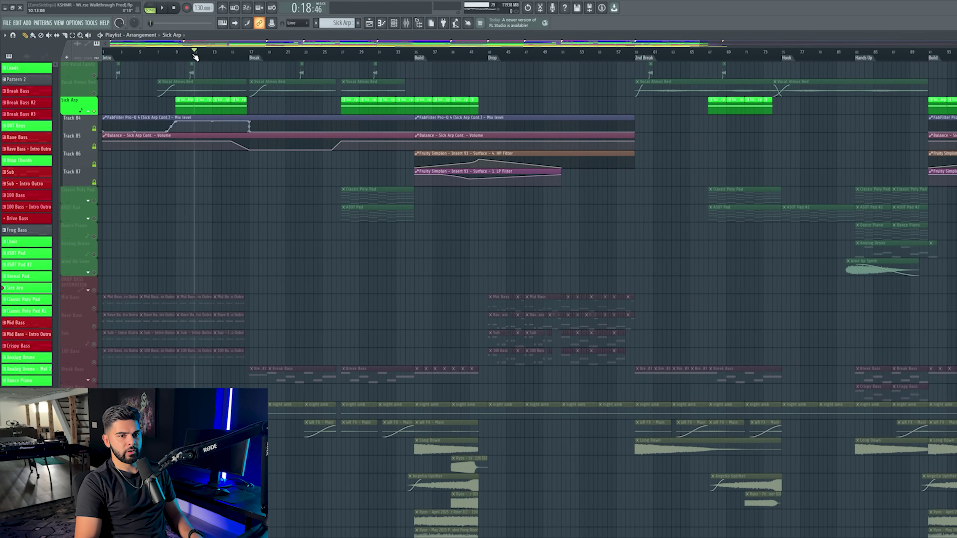
scroll(195, 57, "down", 2)
key("space")
key("F9")
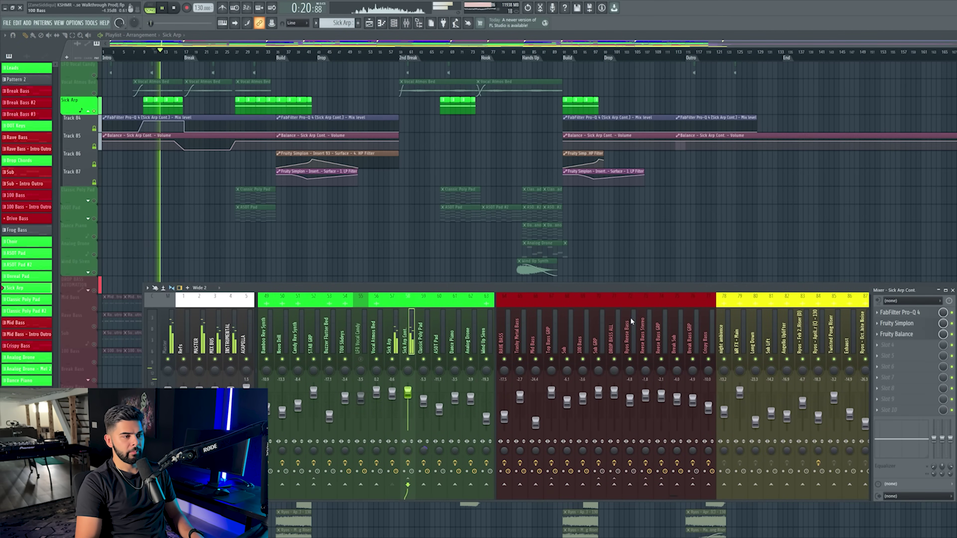
key("space")
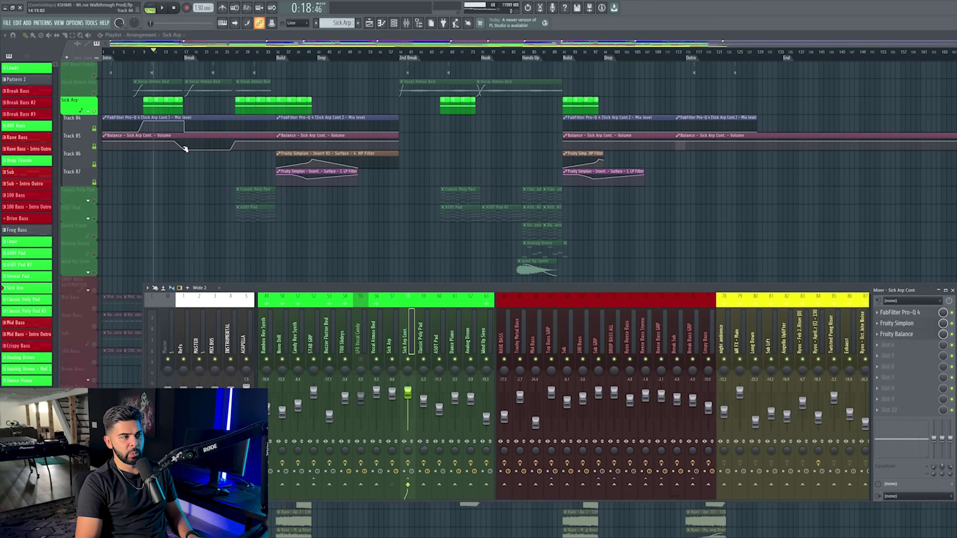
Open Fruity Simplon on Sick Arp Cont., move it off the automation tracks and examine the HP and LP Filter clips
left_click(896, 323)
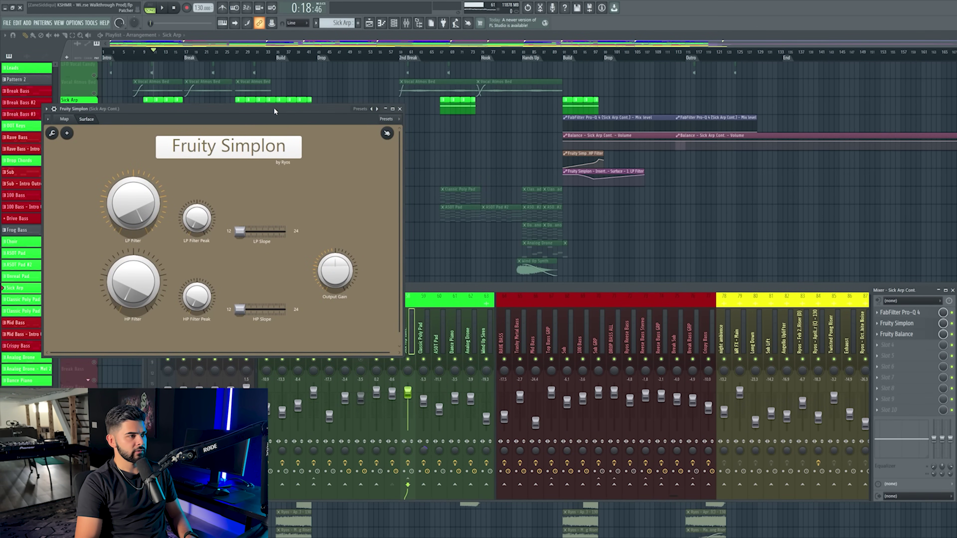
left_click_drag(274, 111, 373, 275)
scroll(310, 155, "up", 2)
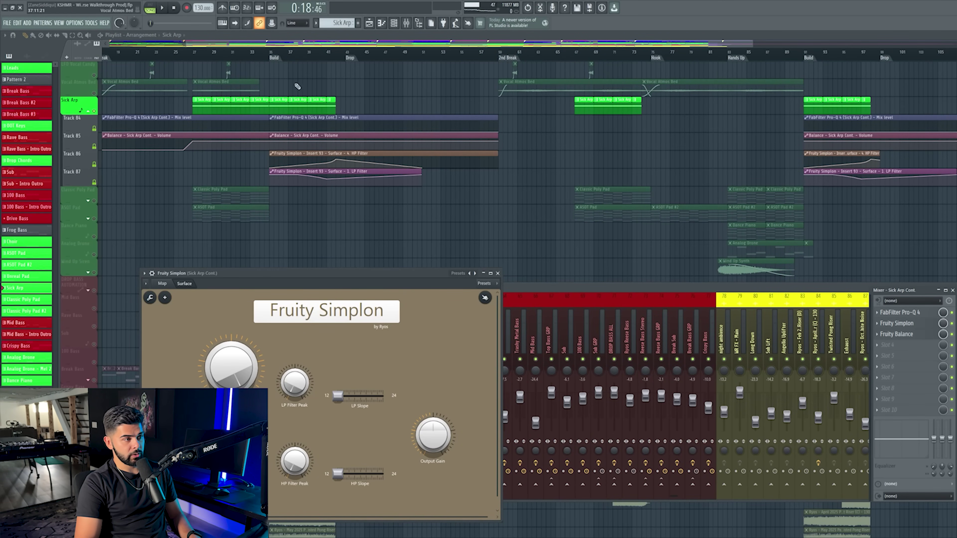
scroll(307, 53, "up", 4)
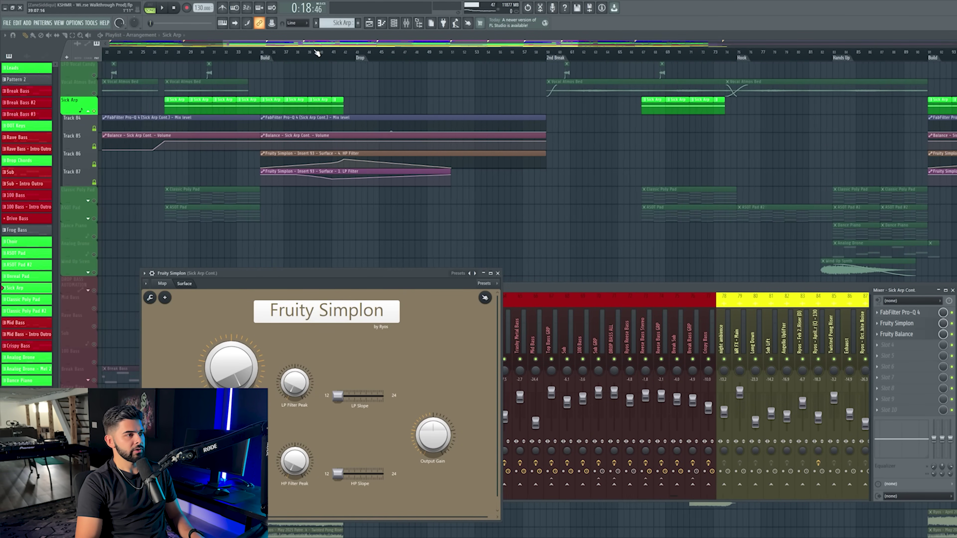
Audition the end of the build into the drop with Fruity Simplon's automated LP and HP Filter knobs in view
left_click_drag(312, 52, 291, 52)
scroll(291, 51, "right", 2)
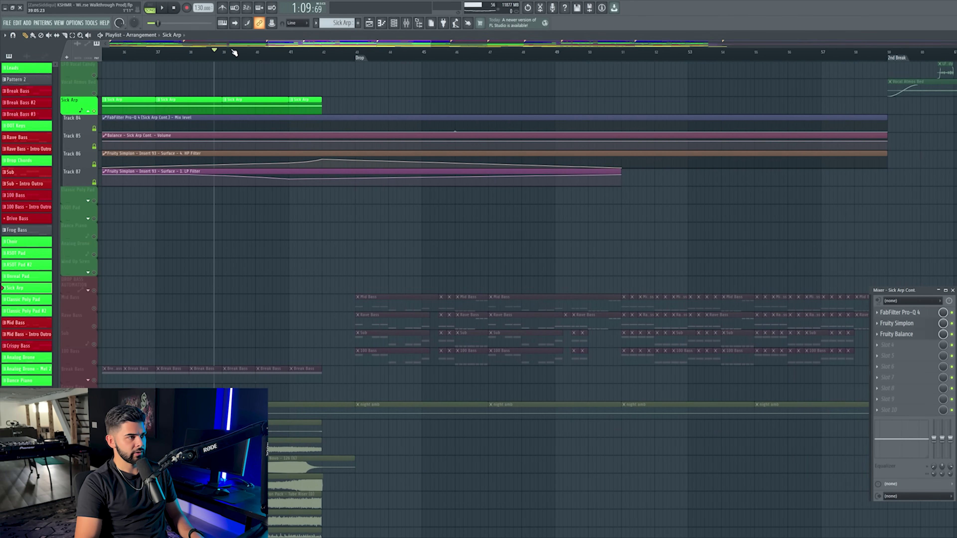
left_click(406, 23)
key("space")
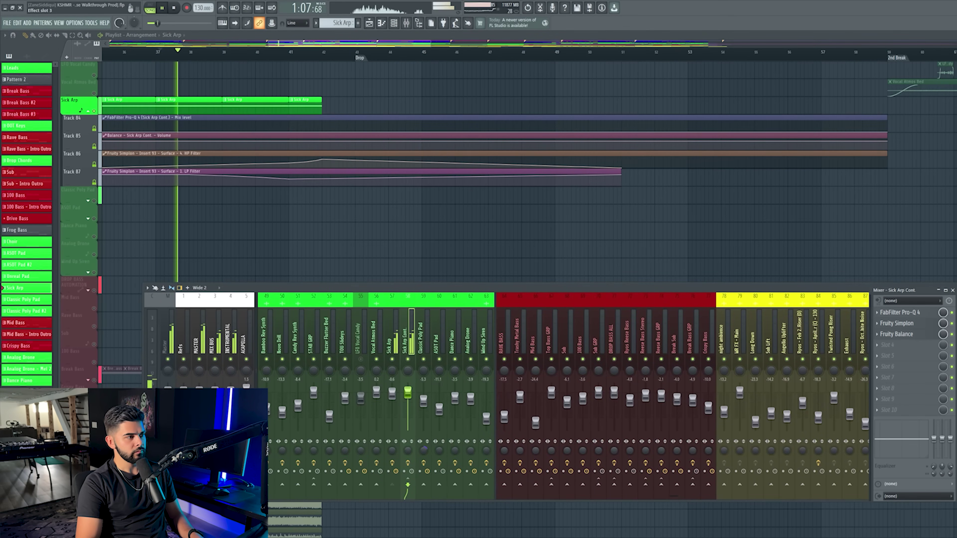
left_click_drag(359, 273, 682, 98)
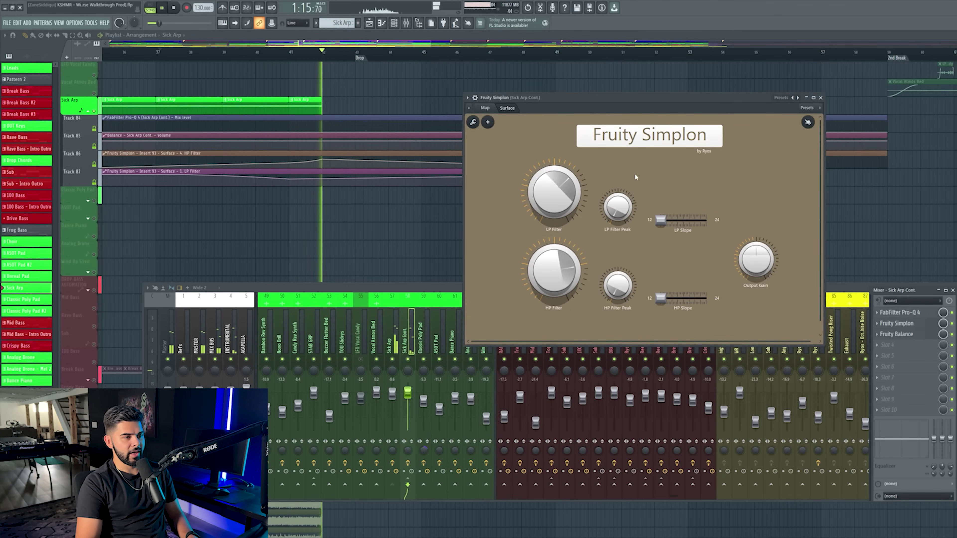
key("space")
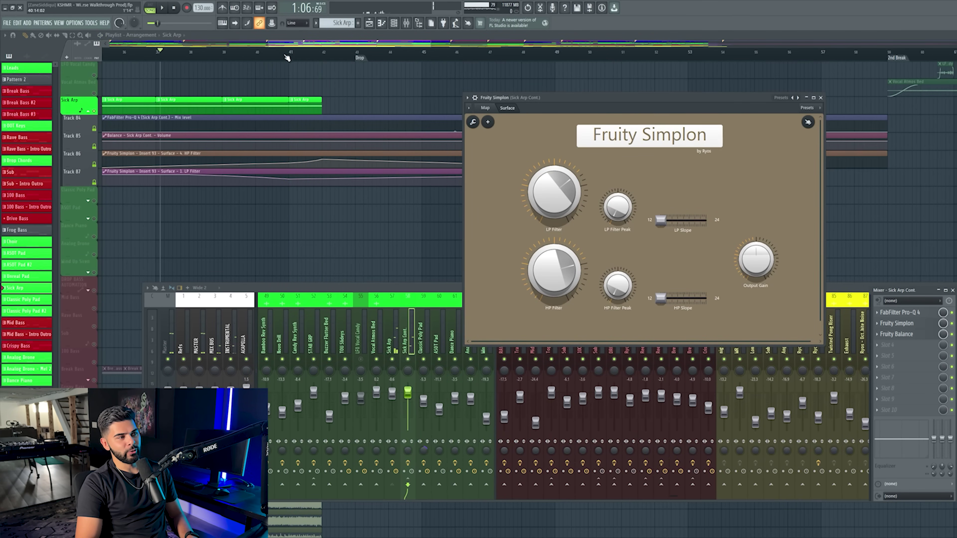
Place the playback position late in the first build, show more of the arrangement and close all plugin and mixer windows
left_click(286, 58)
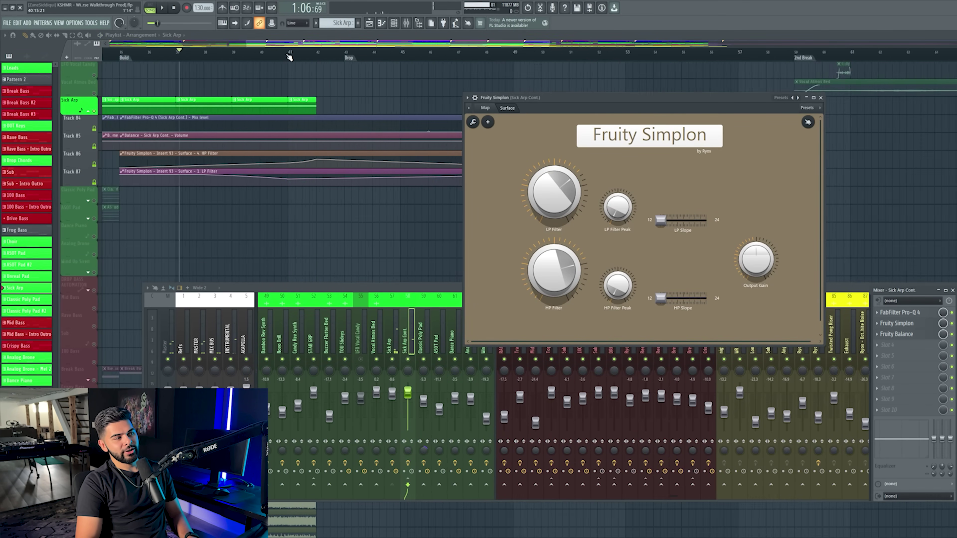
scroll(287, 58, "down", 3)
key("F12")
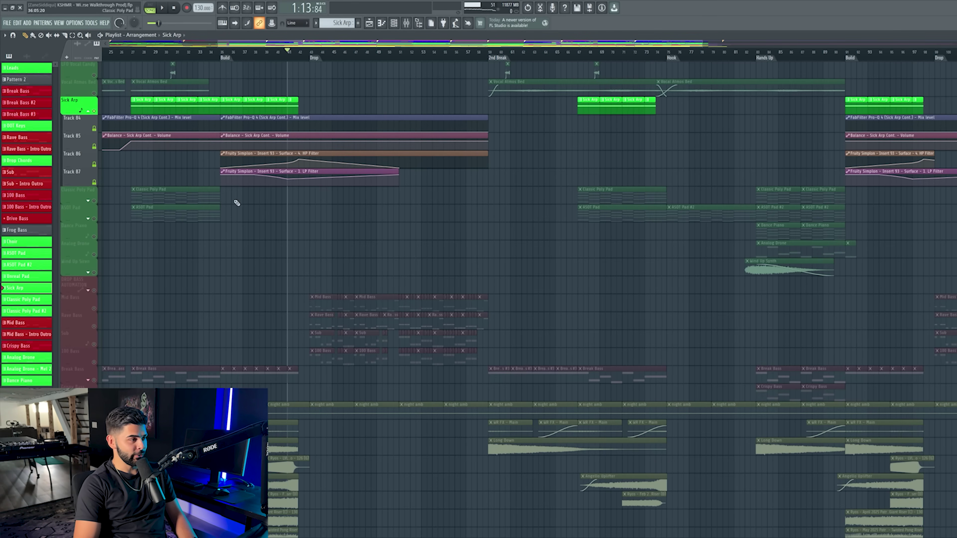
Collapse Sick Arp's automation tracks in the playlist and solo the Classic Poly Pad track
scroll(107, 188, "up", 4)
left_click(94, 184)
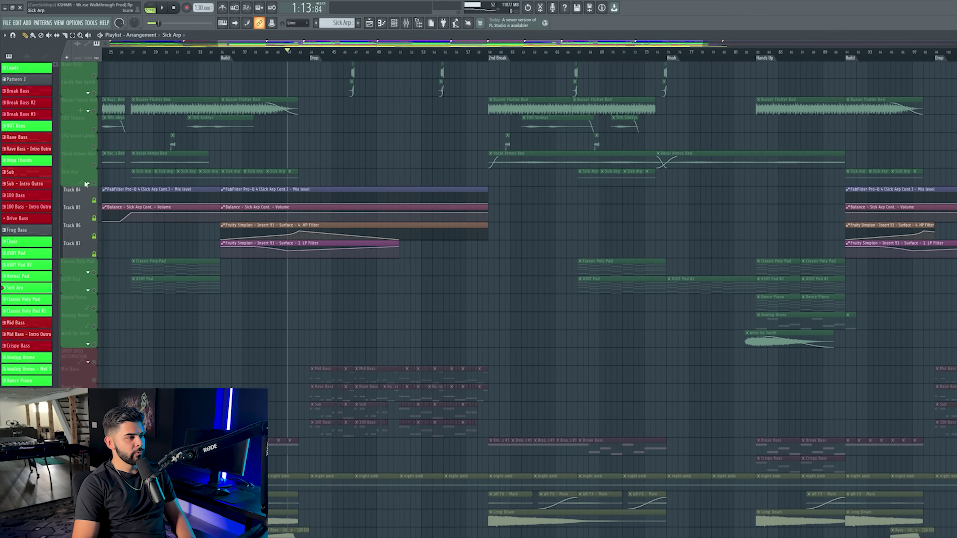
left_click(86, 183)
left_click(91, 192)
scroll(229, 65, "up", 3)
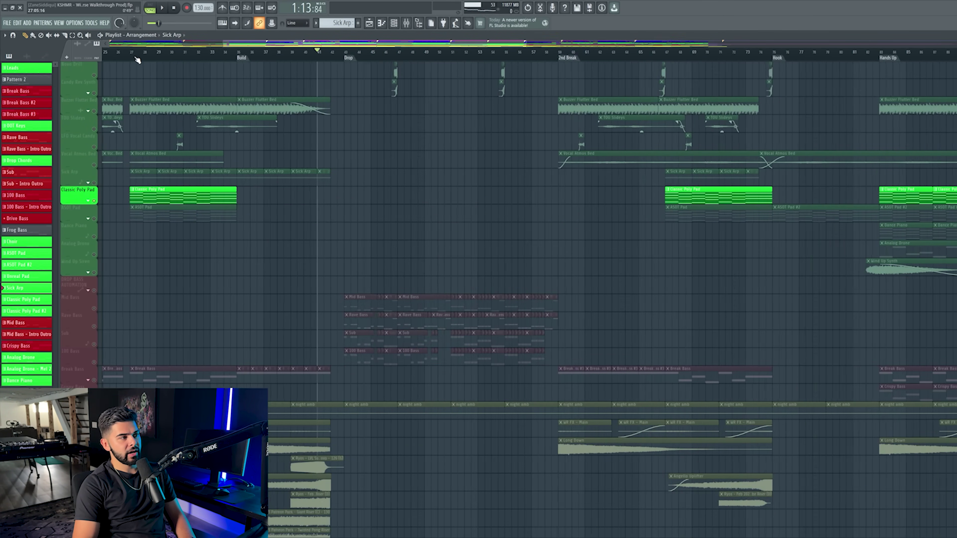
Audition the Classic Poly Pad clip in the first break with its mixer channel selected
key("space")
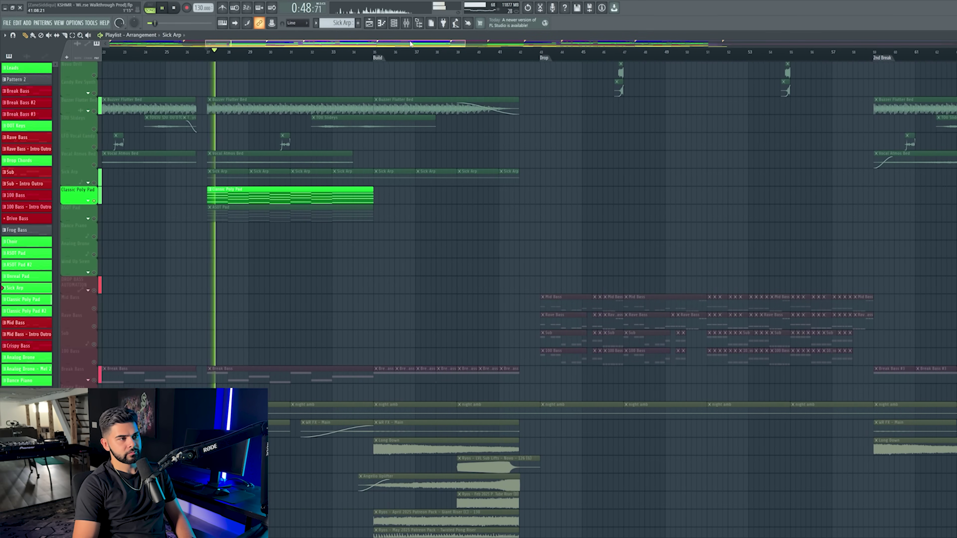
left_click(409, 27)
key("space")
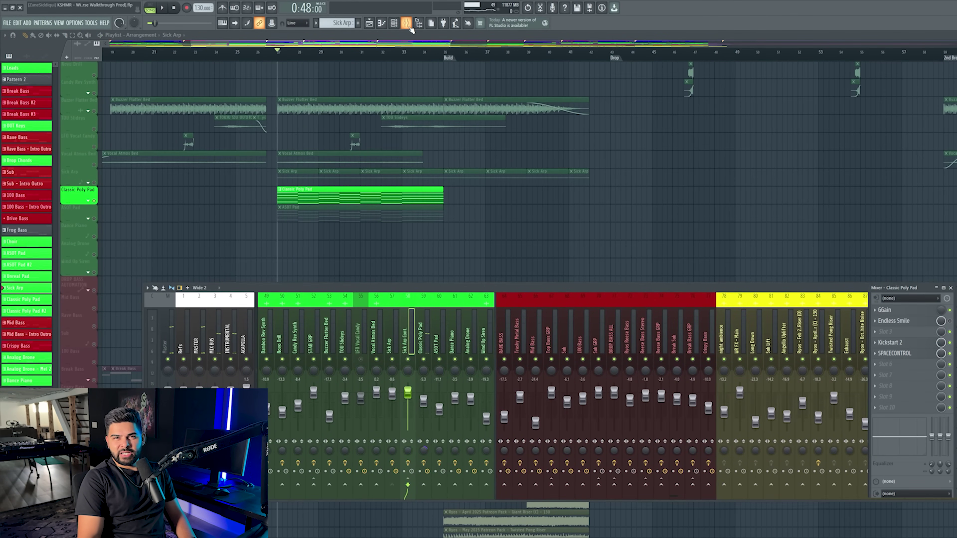
left_click(430, 321, "ctrl")
key("space")
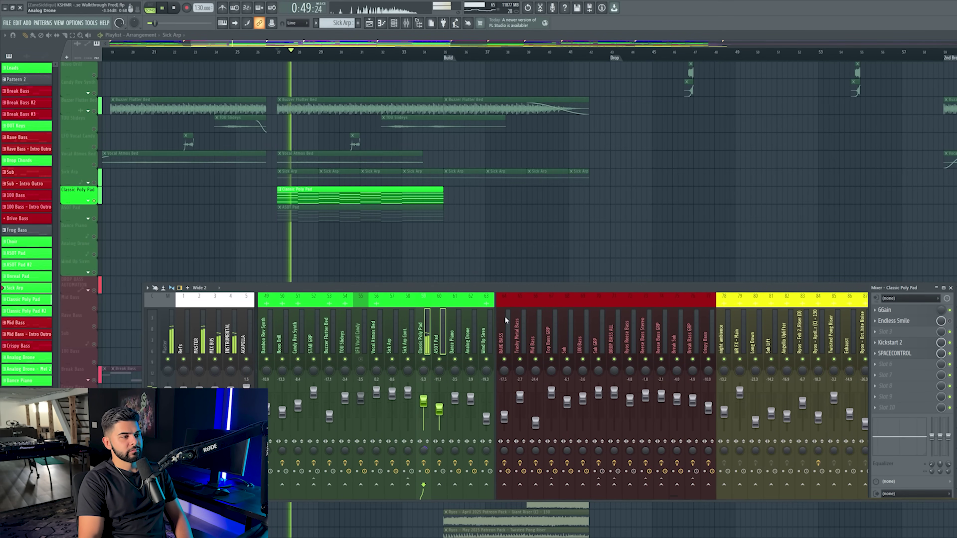
Examine Kickstart 2 and SPACECONTROL on Classic Poly Pad during playback, and close both plugins
left_click(891, 342)
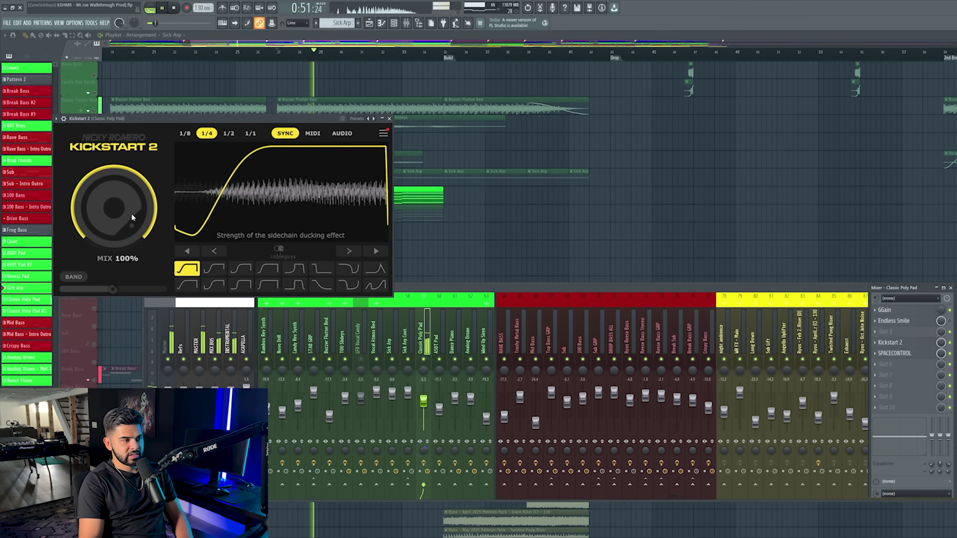
left_click(895, 354)
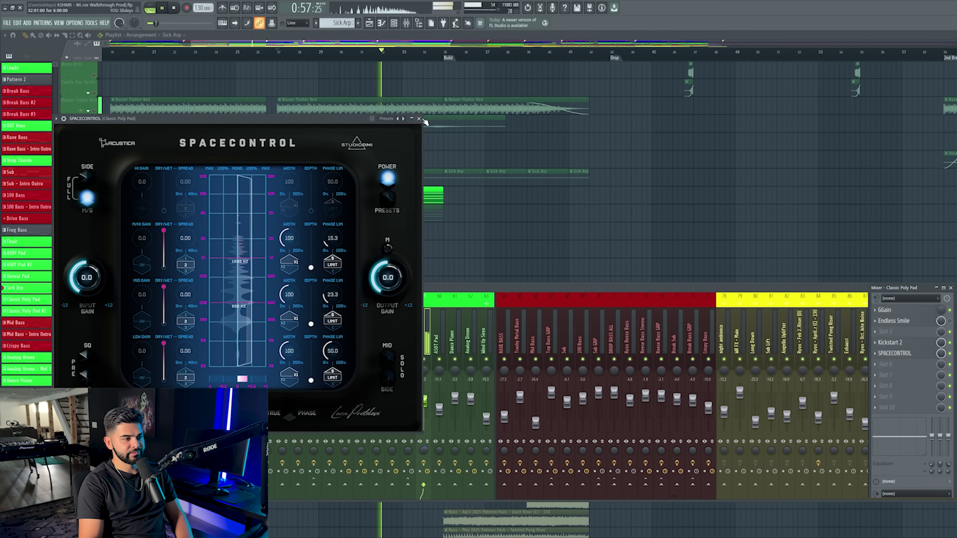
left_click(382, 317)
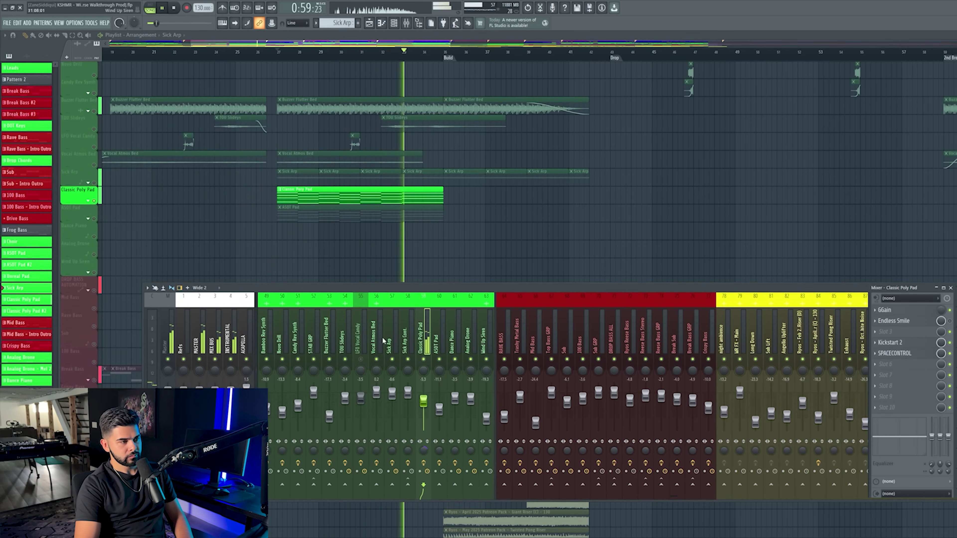
key("space")
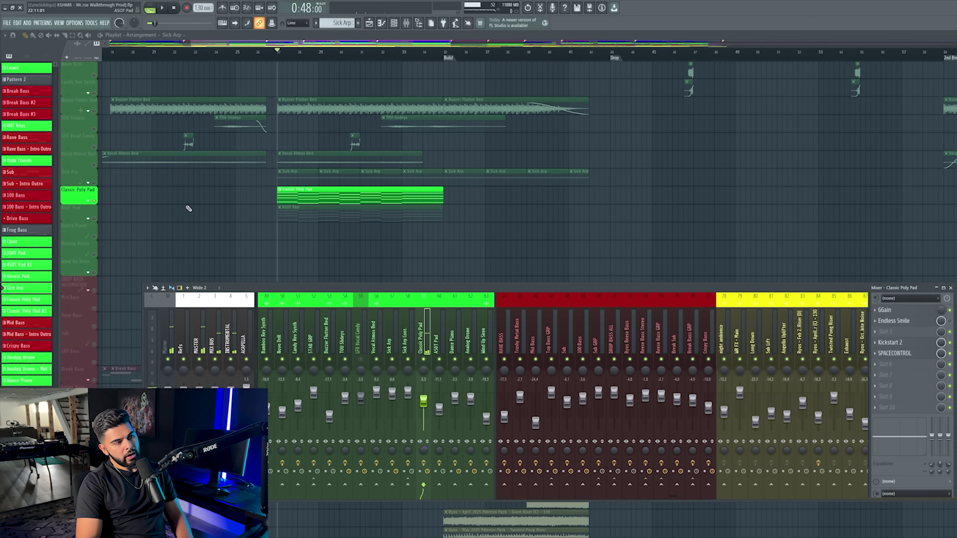
Hide the mixer, place the playback position just before the Classic Poly Pad clip and unmute the Vocal track
left_click(256, 56)
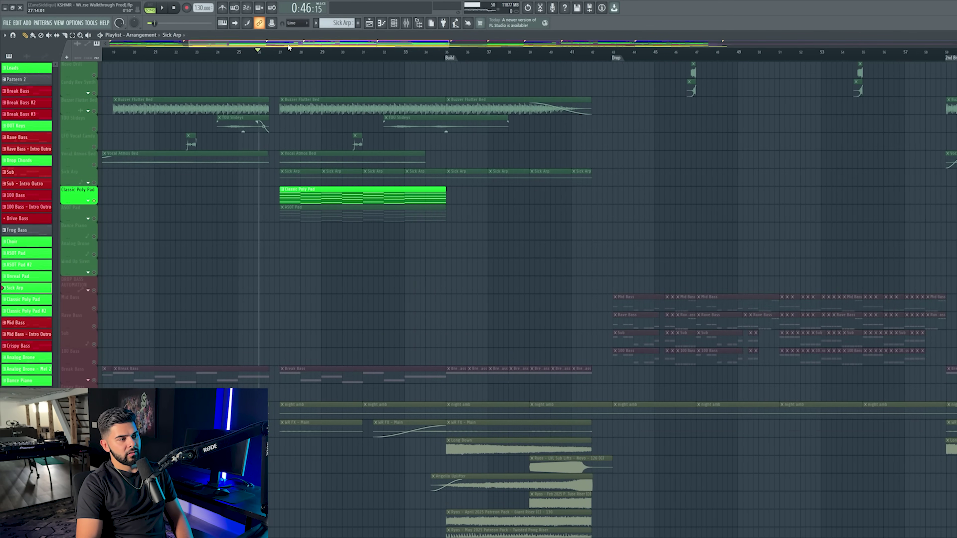
scroll(335, 188, "left", 4)
scroll(457, 317, "up", 5)
scroll(465, 357, "down", 3)
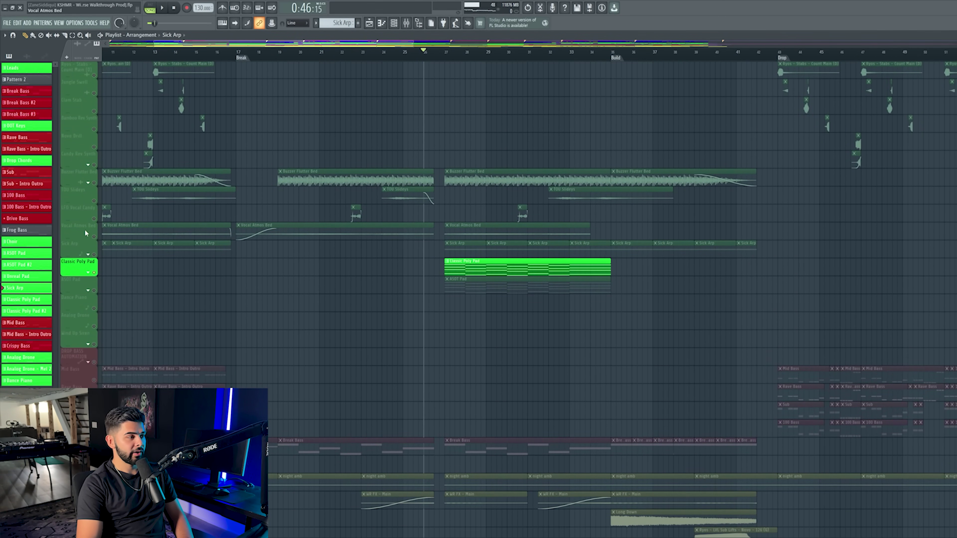
scroll(279, 360, "up", 10)
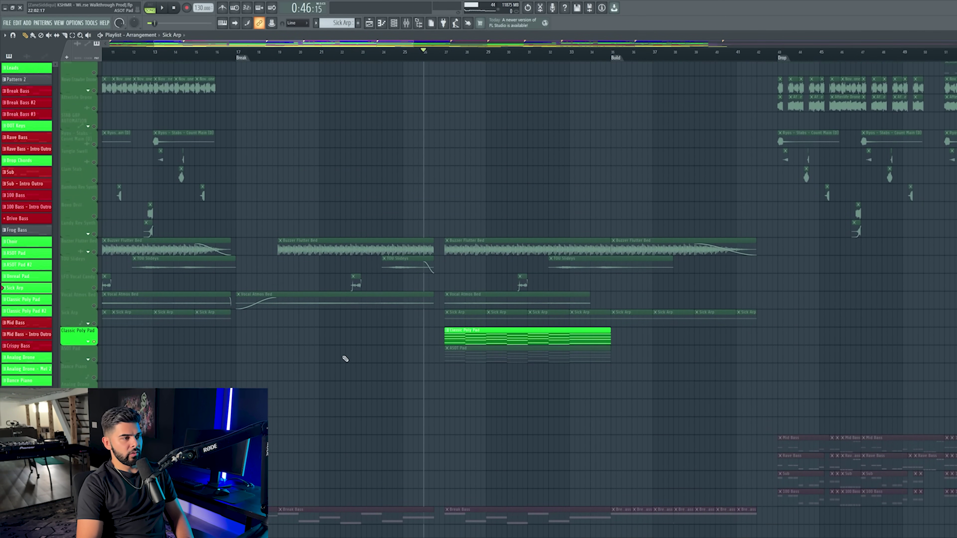
scroll(341, 164, "up", 3)
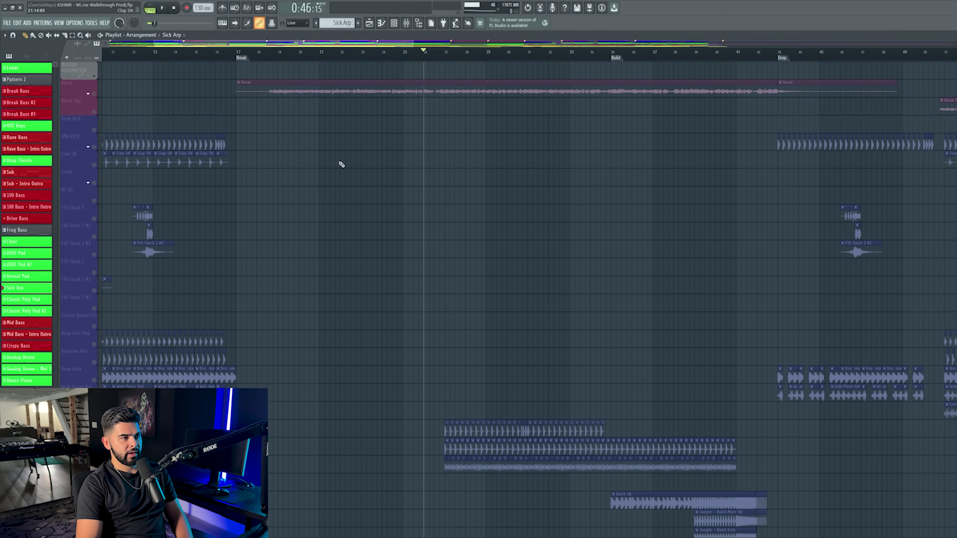
right_click(96, 95)
right_click(97, 93)
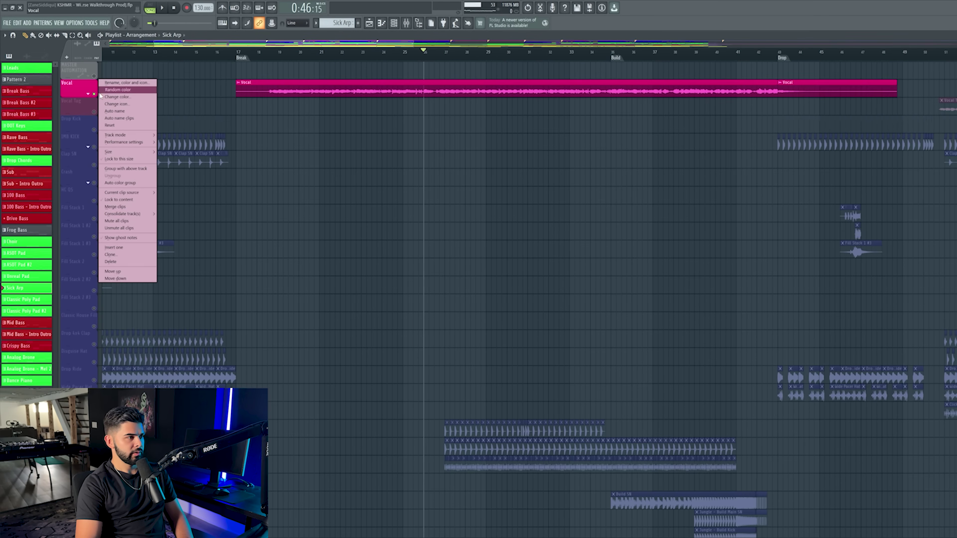
Try a random color on the Vocal track during a brief playback and undo the color change
left_click(98, 92)
key("space")
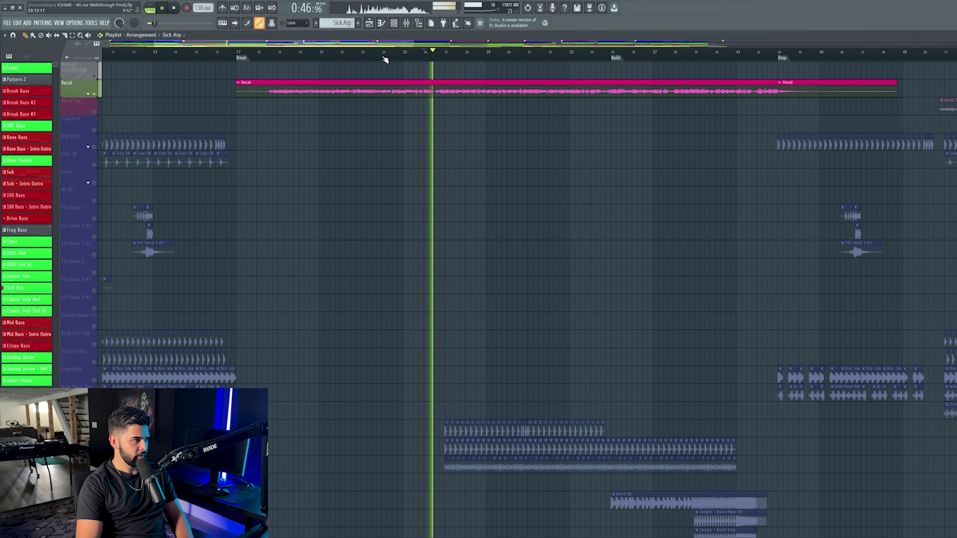
key("space")
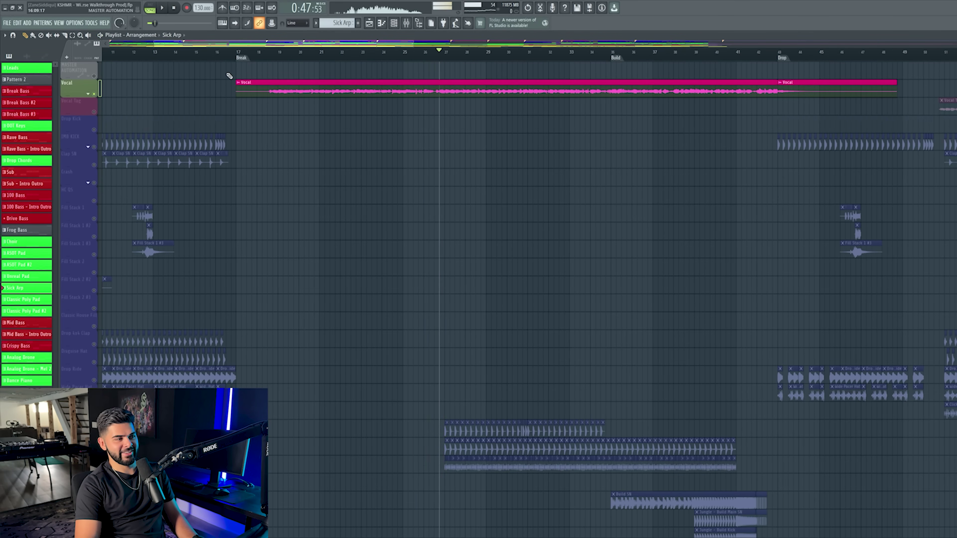
key("ctrl+z")
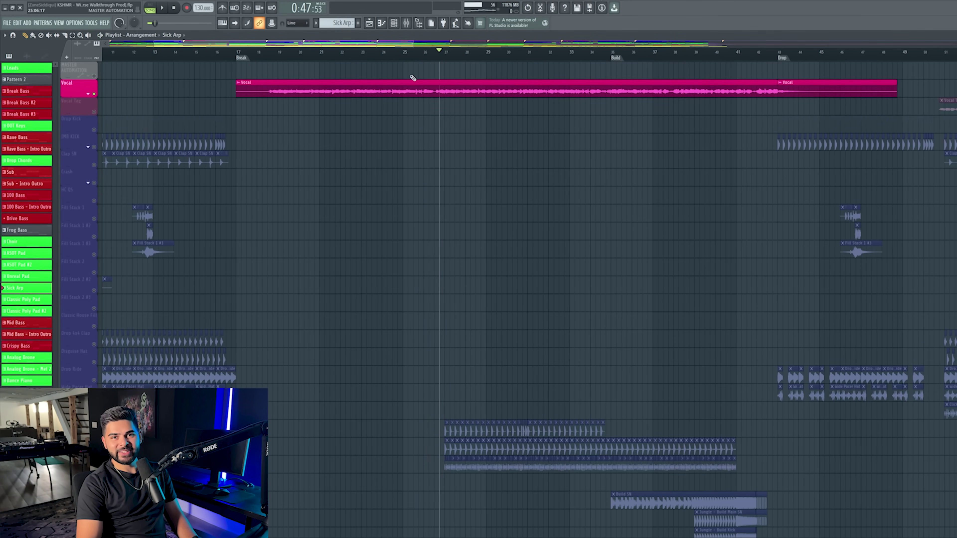
Unmute the Buzzer Flutter Bed through Sick Arp tracks and audition them with Classic Poly Pad from bar 25
scroll(413, 78, "down", 15)
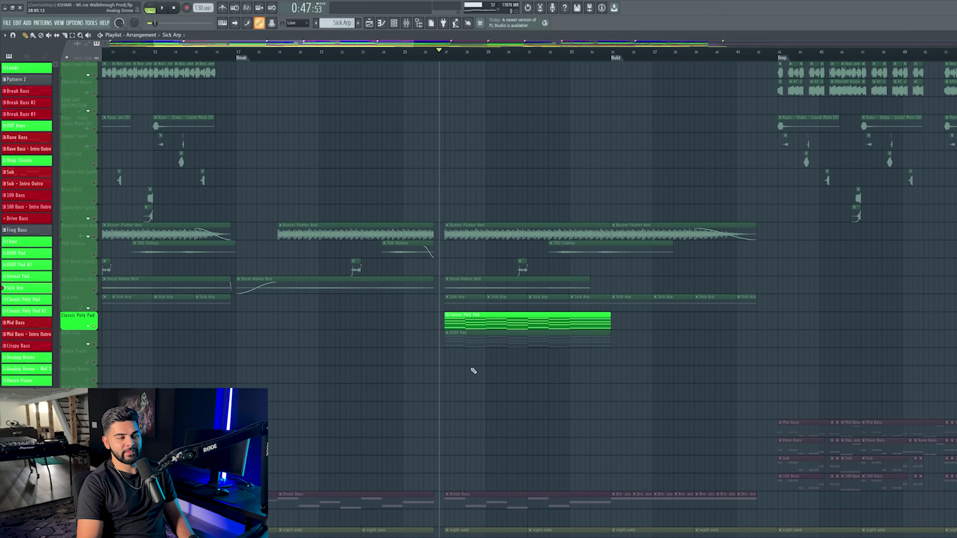
left_click_drag(419, 324, 674, 315)
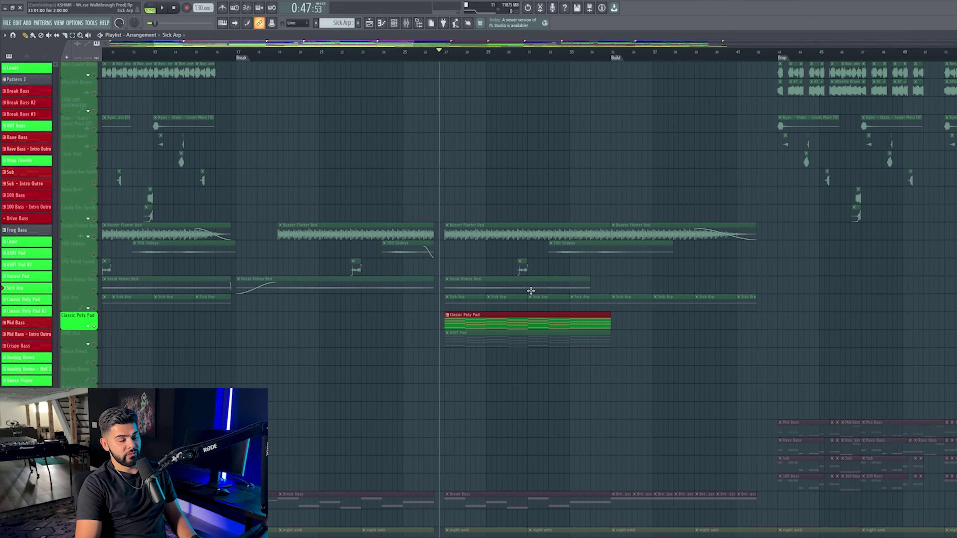
left_click_drag(310, 207, 694, 306)
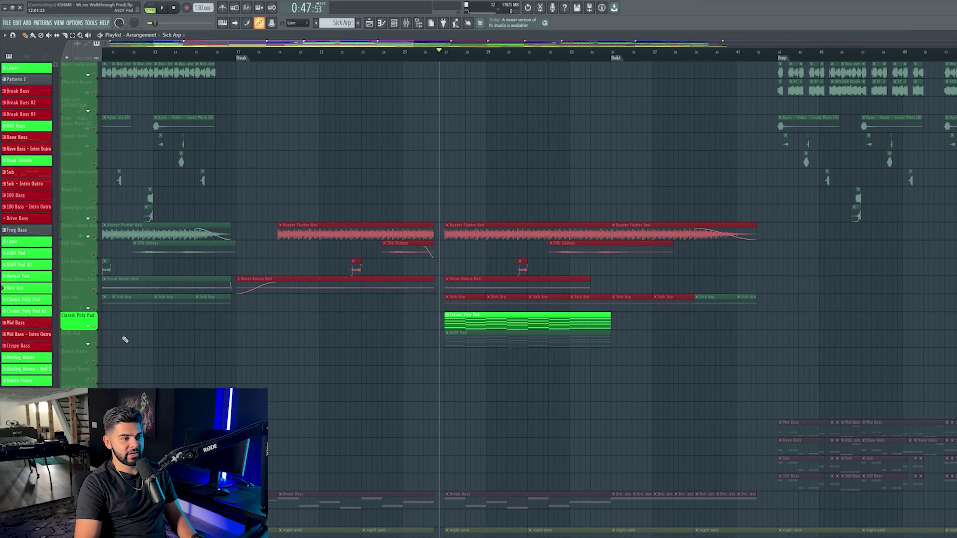
left_click_drag(97, 303, 160, 217)
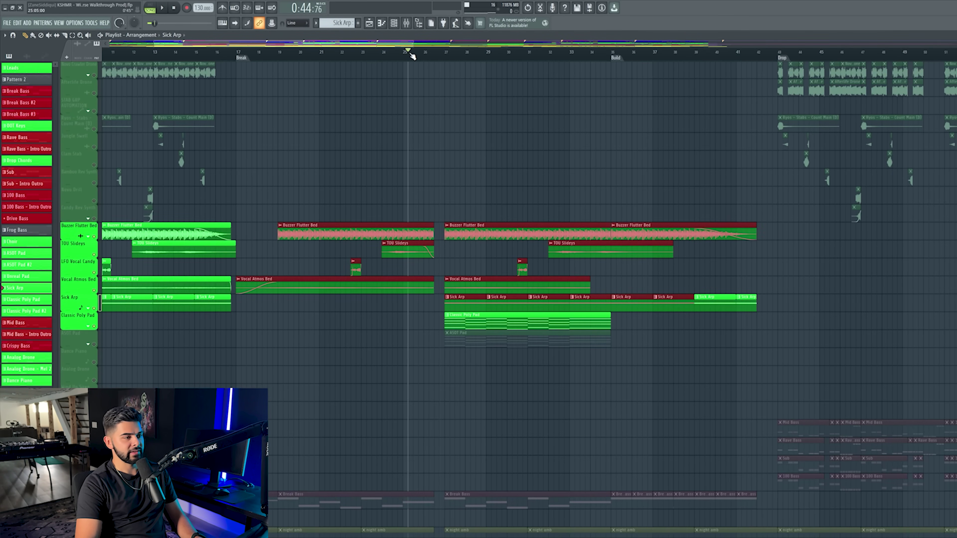
left_click(412, 56)
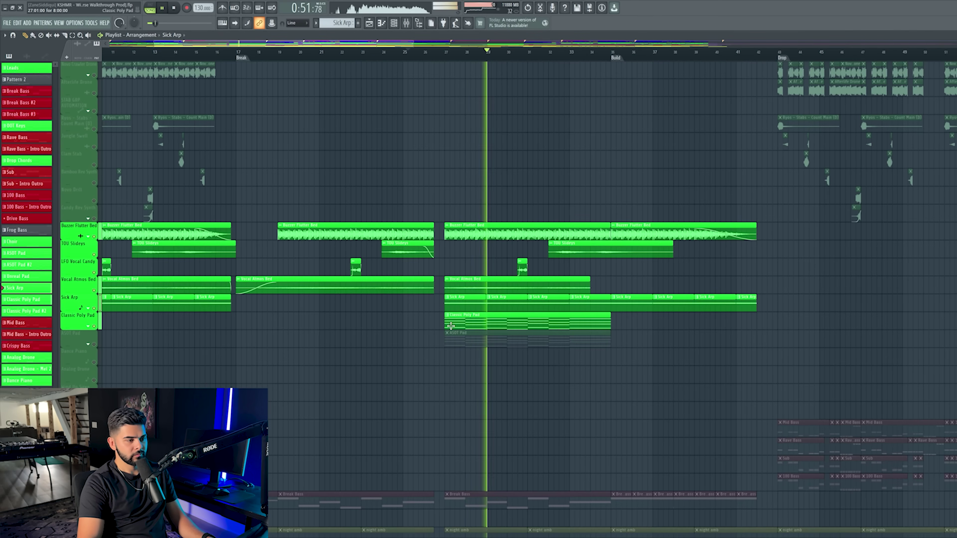
key("space")
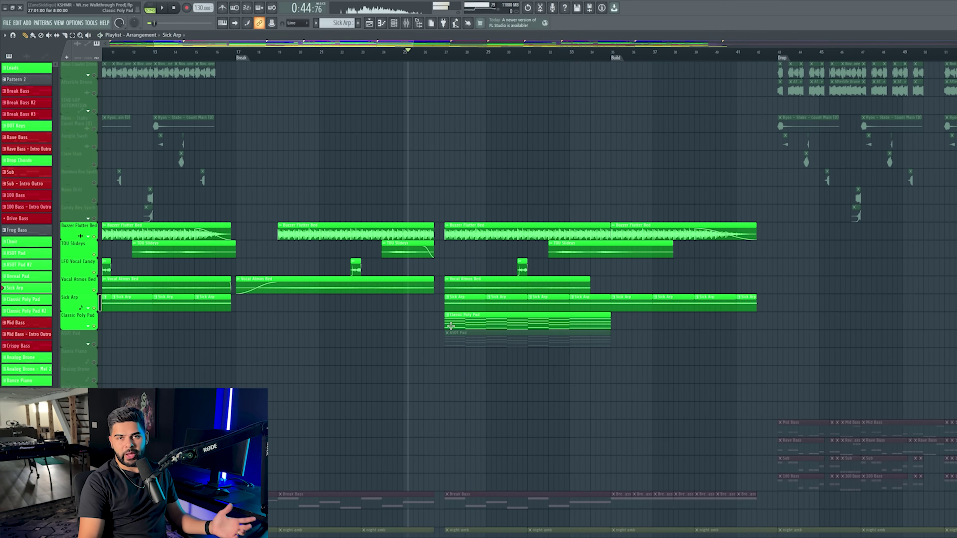
Compare the Classic Poly Pad clip with the Buzzer Flutter Bed, slide and vocal texture clips by selecting each group
left_click_drag(412, 312, 717, 331)
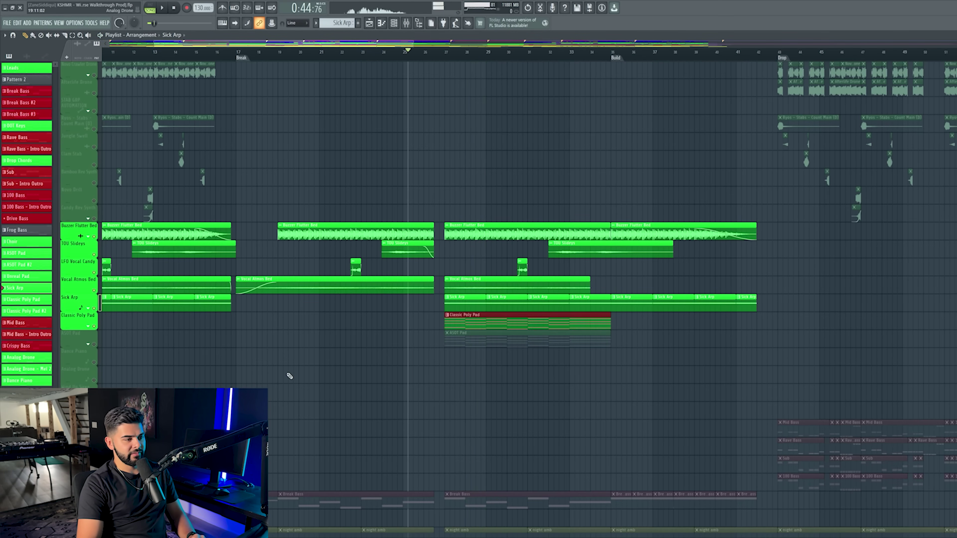
scroll(365, 355, "down", 1)
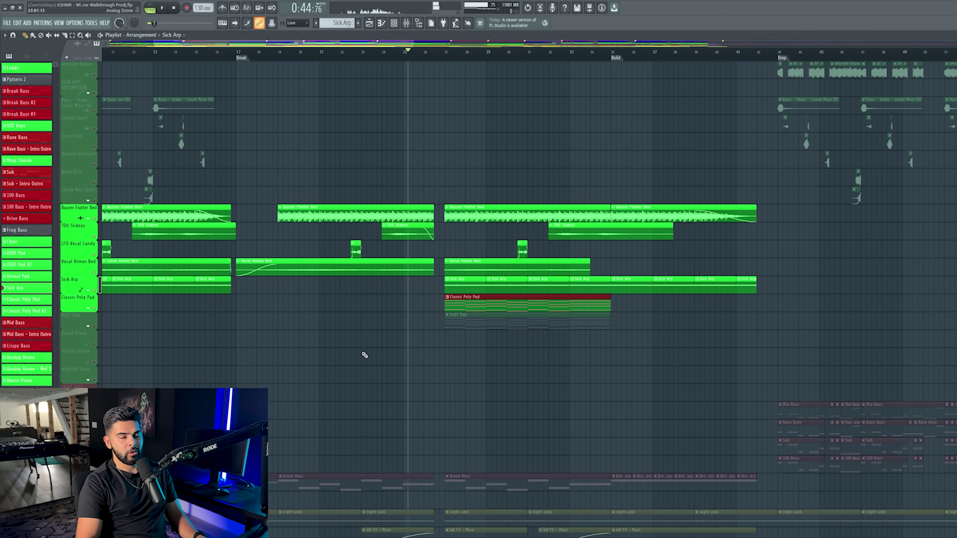
left_click_drag(312, 187, 786, 276)
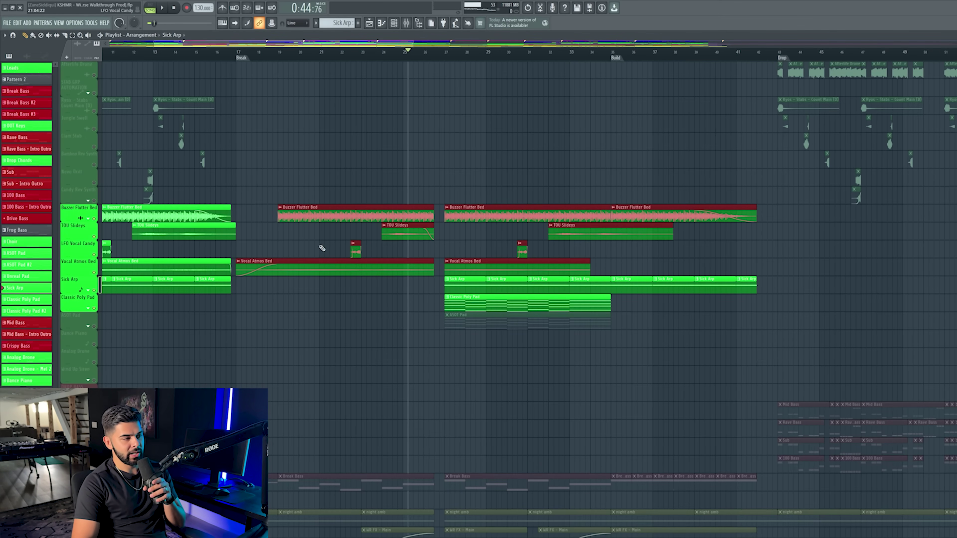
Solo the ASOT Pad track and audition its clip in the first break from bar 27
left_click(92, 325)
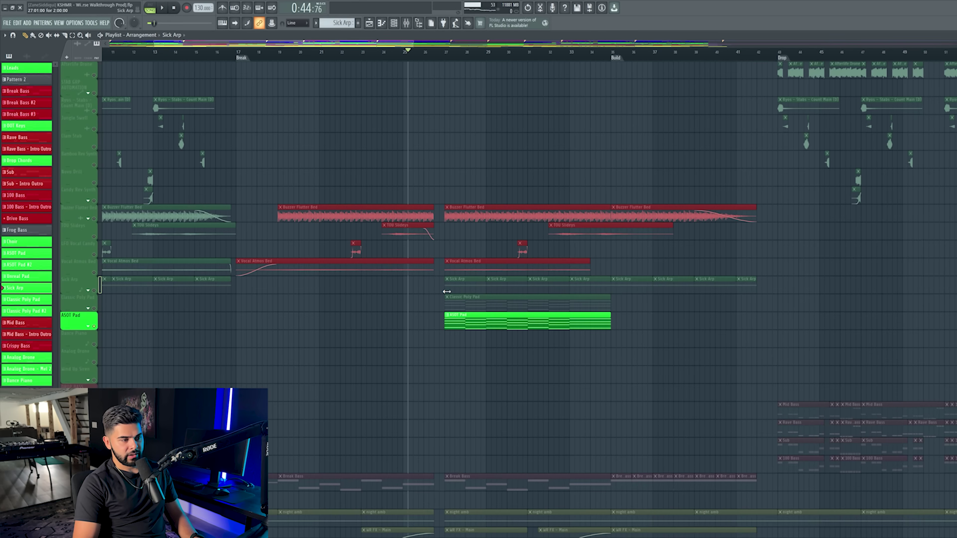
left_click_drag(378, 313, 612, 306)
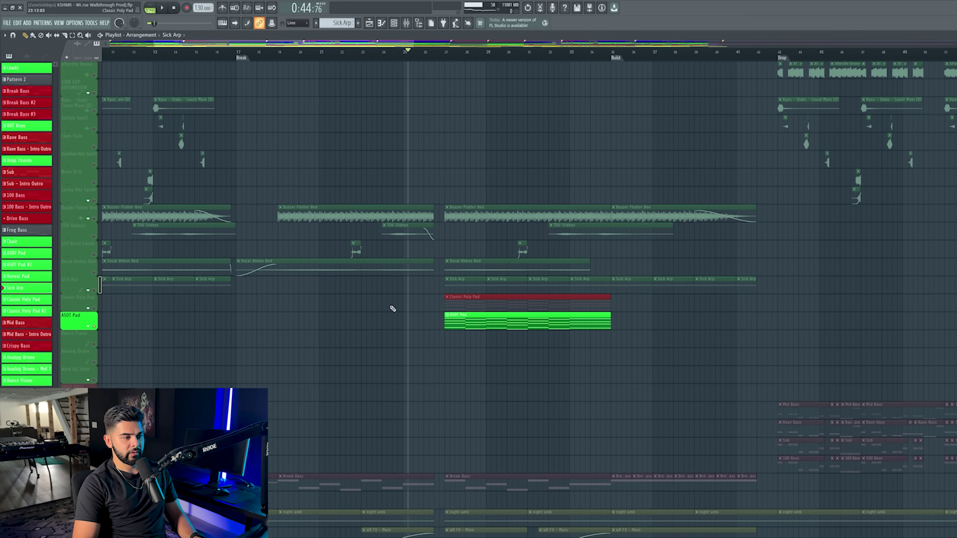
left_click(445, 59)
scroll(451, 57, "up", 3)
key("space")
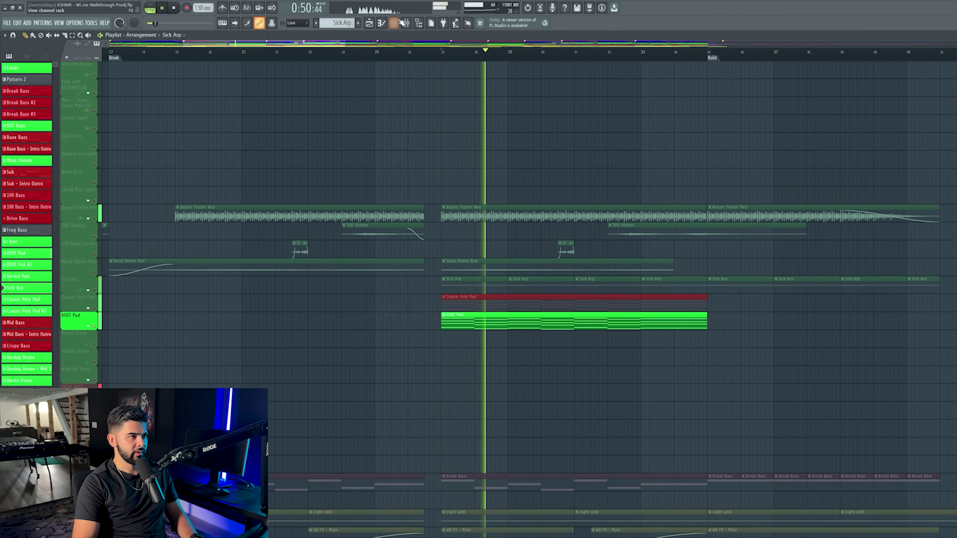
Bring up ASOT Pad's mixer channel and examine its Noveltech Character effect during playback
left_click(406, 23)
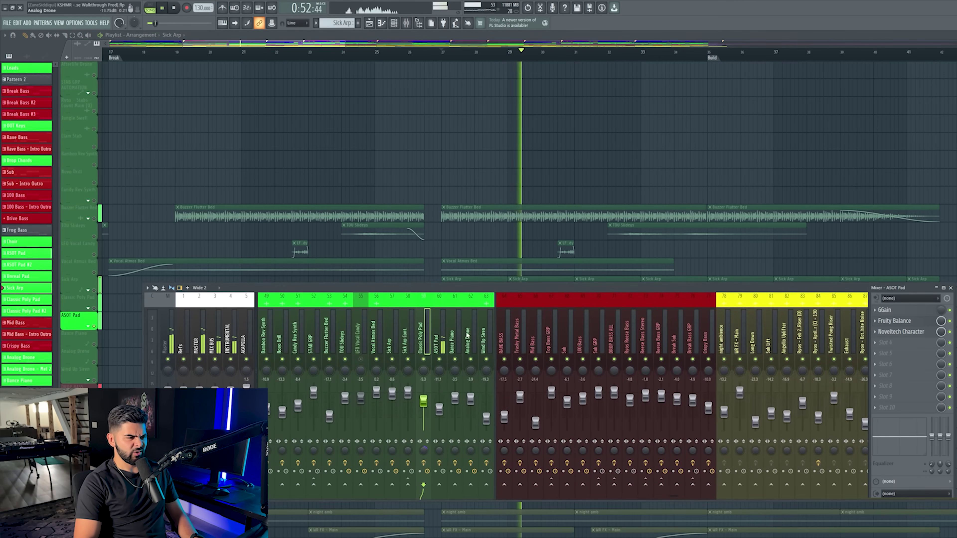
scroll(622, 226, "down", 5)
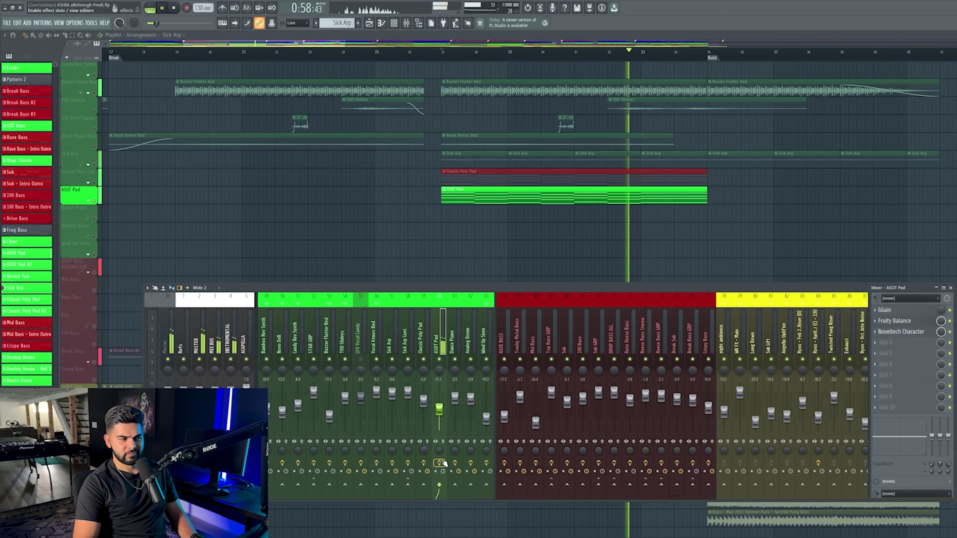
key("space")
left_click(900, 332)
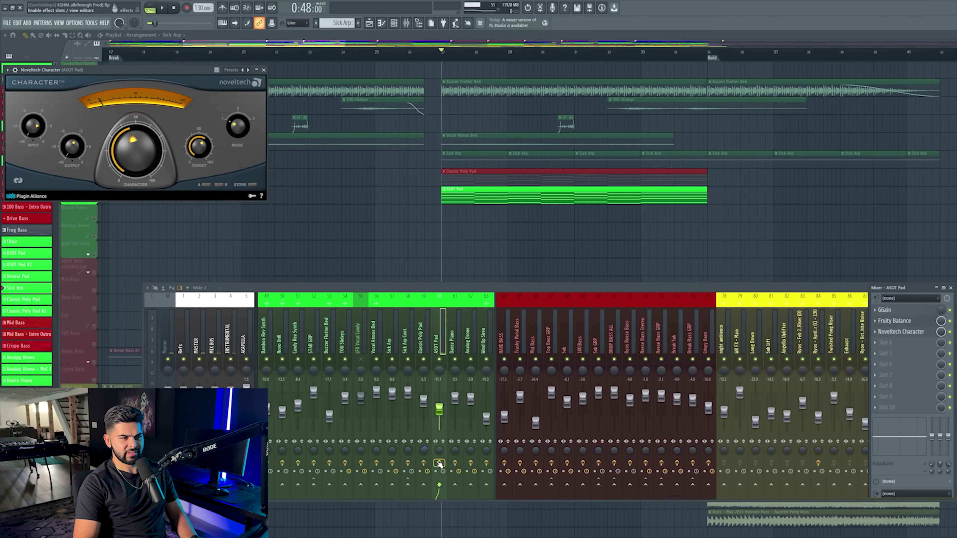
key("space")
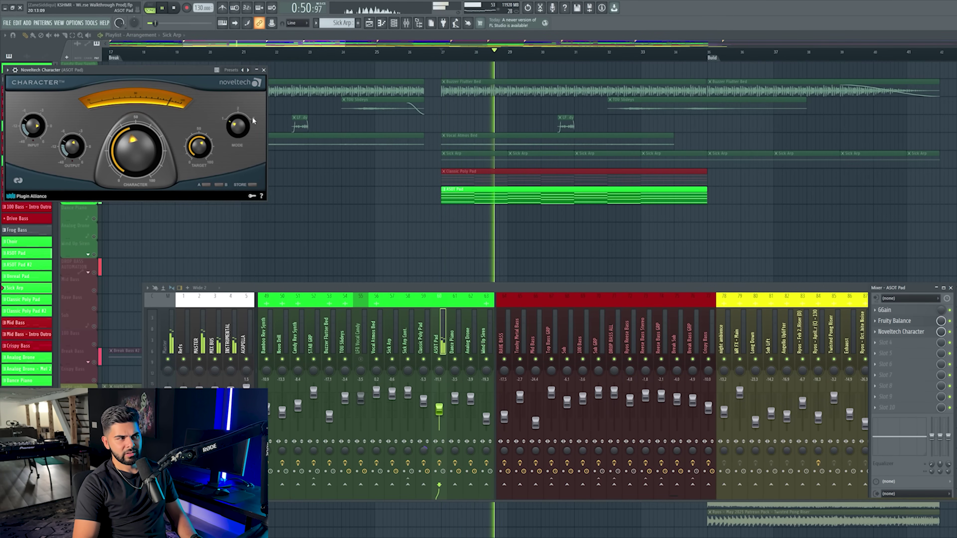
Close Noveltech Character and the mixer, and show more of the arrangement around the ASOT Pad clip
left_click(361, 57)
scroll(361, 57, "down", 4)
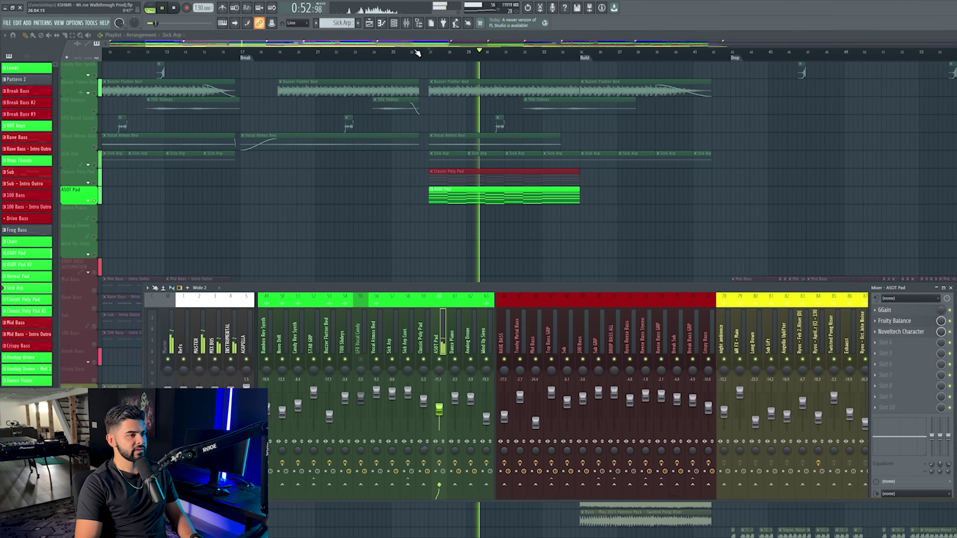
key("F9")
scroll(124, 235, "up", 4)
scroll(124, 235, "up", 1)
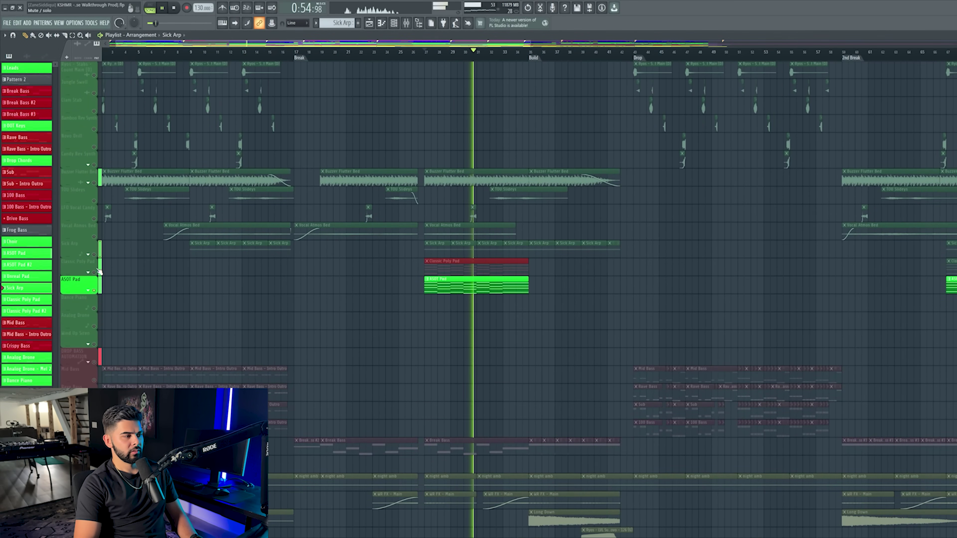
Unmute the tracks from Buzzer Flutter Bed through ASOT Pad and audition all these layers together from bar 27
key("F7")
key("F7")
key("space")
left_click_drag(97, 236, 96, 181)
left_click_drag(380, 275, 532, 260)
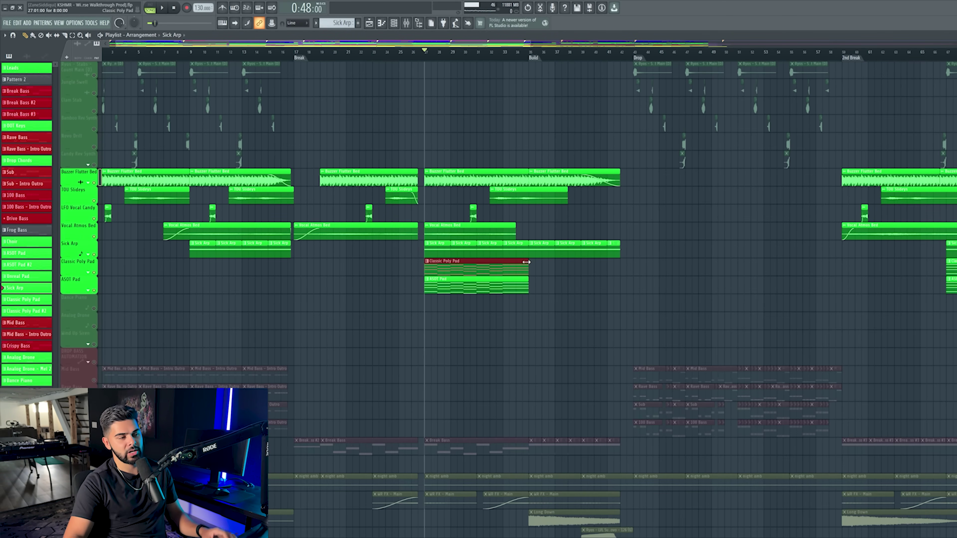
key("space")
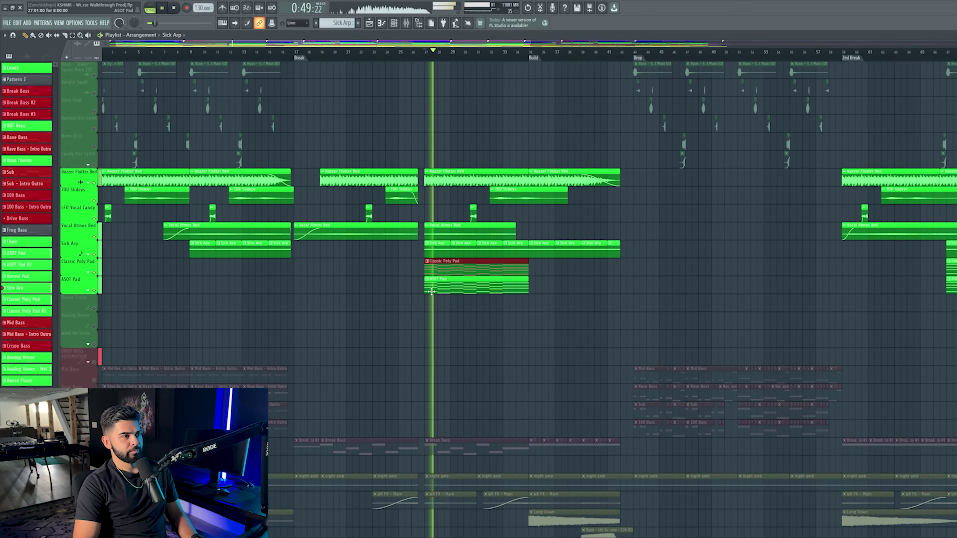
scroll(432, 291, "up", 4)
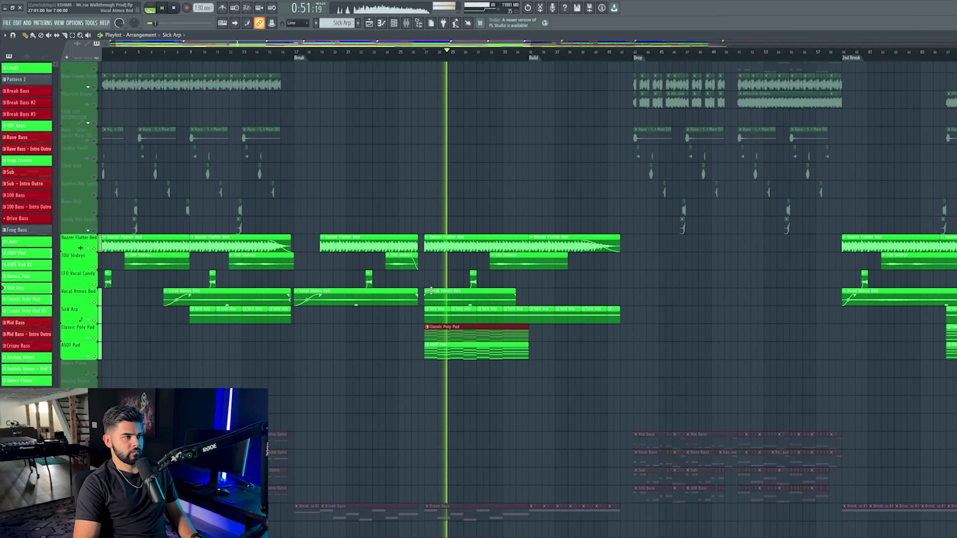
scroll(432, 291, "up", 3)
key("space")
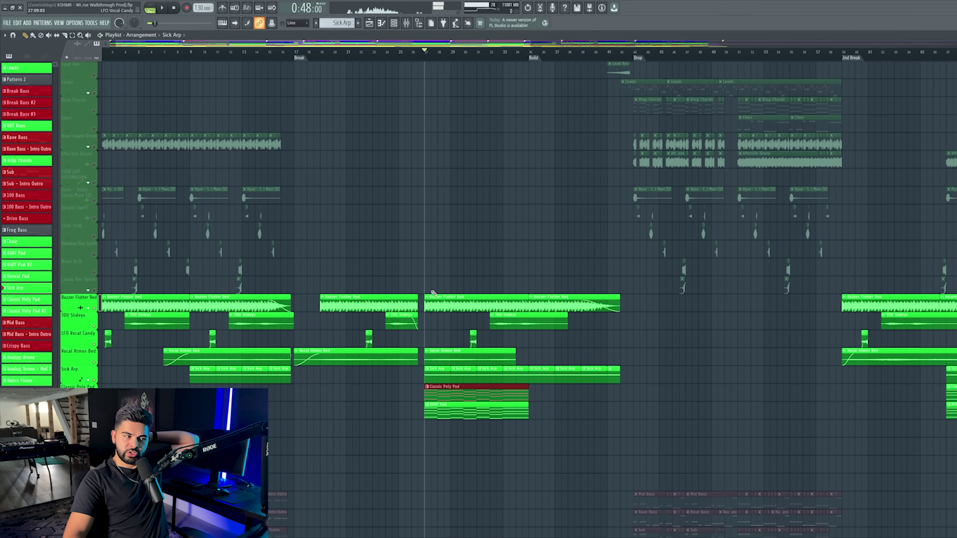
Compare the two halves of the first break by playing briefly from around bar 19 and from around bar 27
scroll(460, 296, "up", 12)
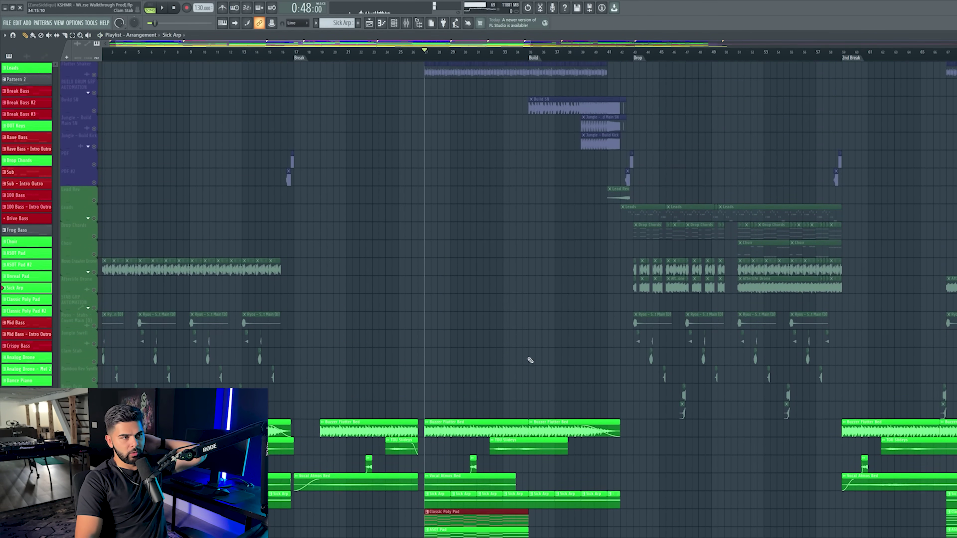
scroll(510, 339, "down", 18)
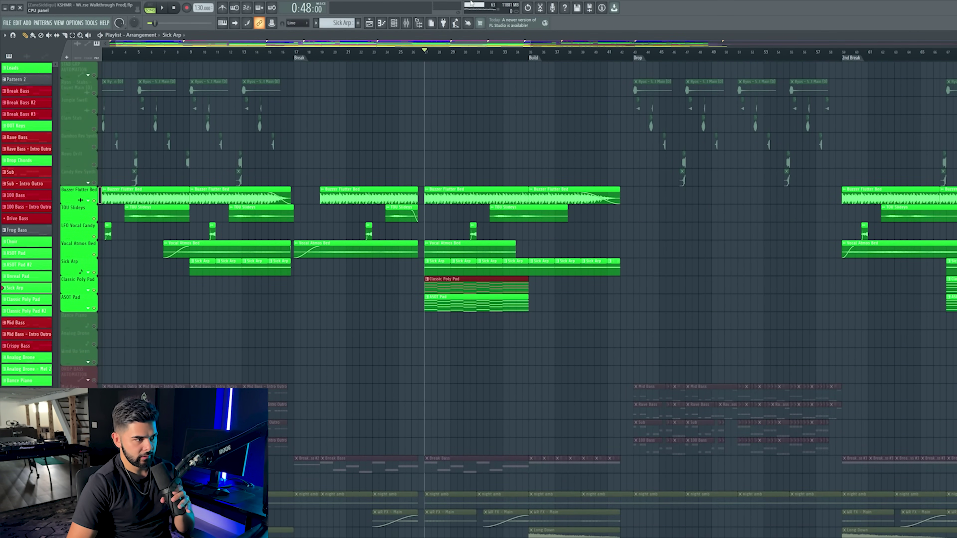
left_click(326, 55)
key("space")
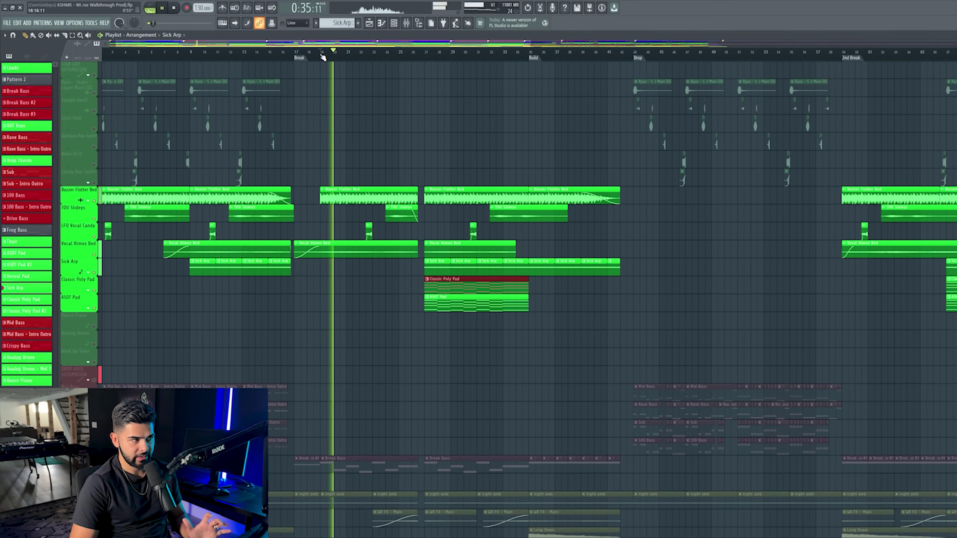
key("space")
left_click(425, 54)
key("space")
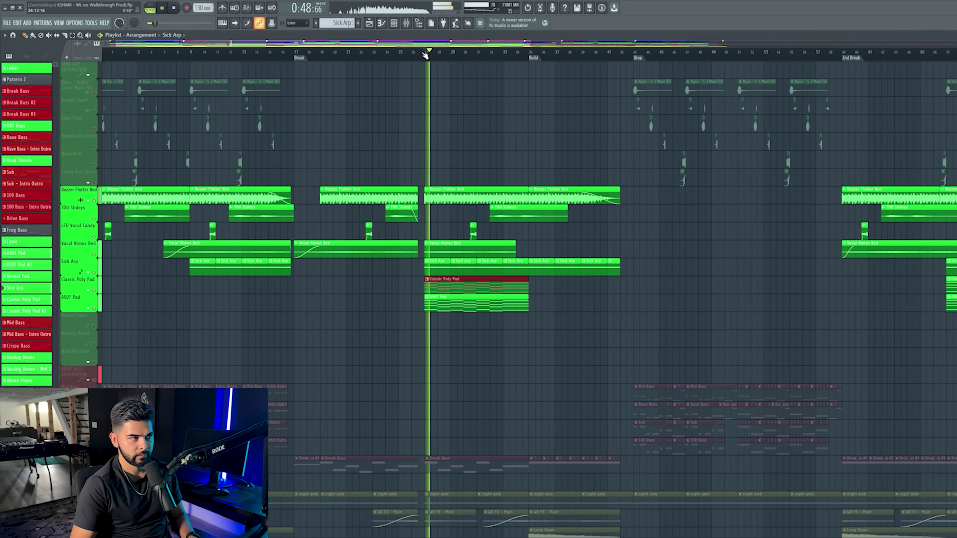
key("space")
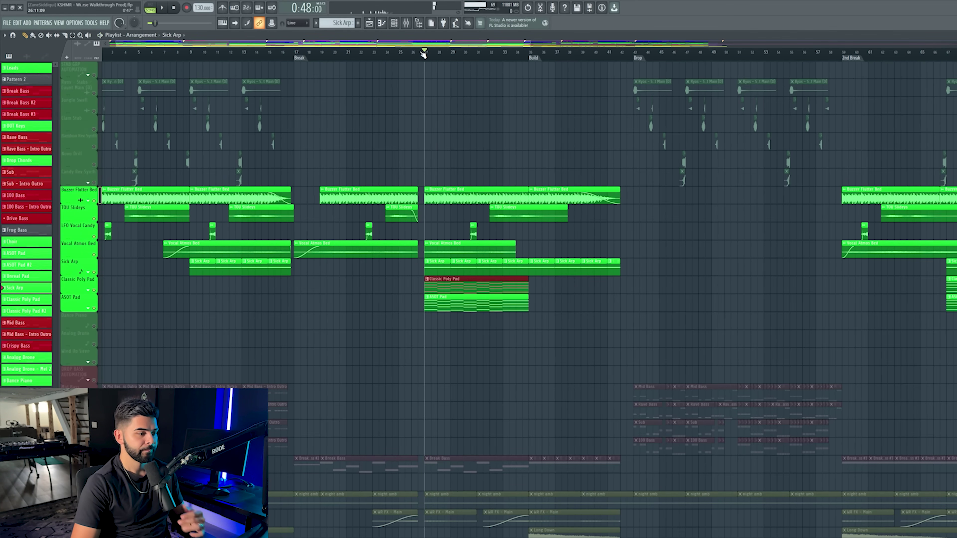
Solo the Dance Piano track and place the playhead just before the Hands Up marker
scroll(467, 196, "down", 1)
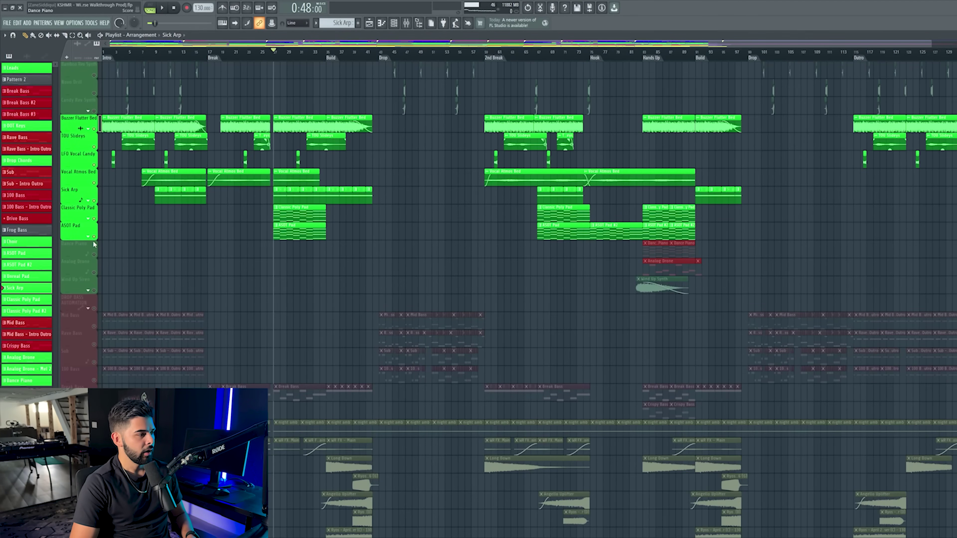
left_click(94, 254, "ctrl")
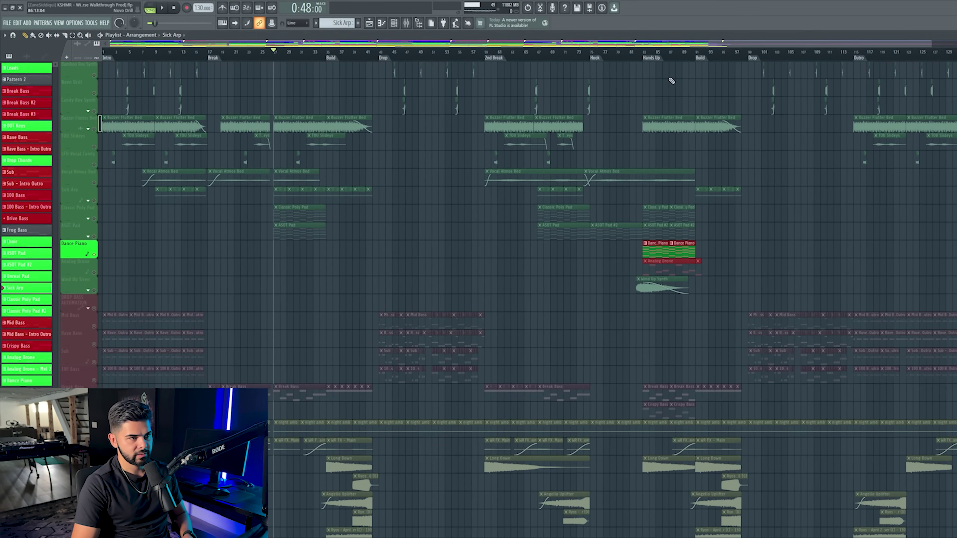
scroll(665, 57, "up", 2)
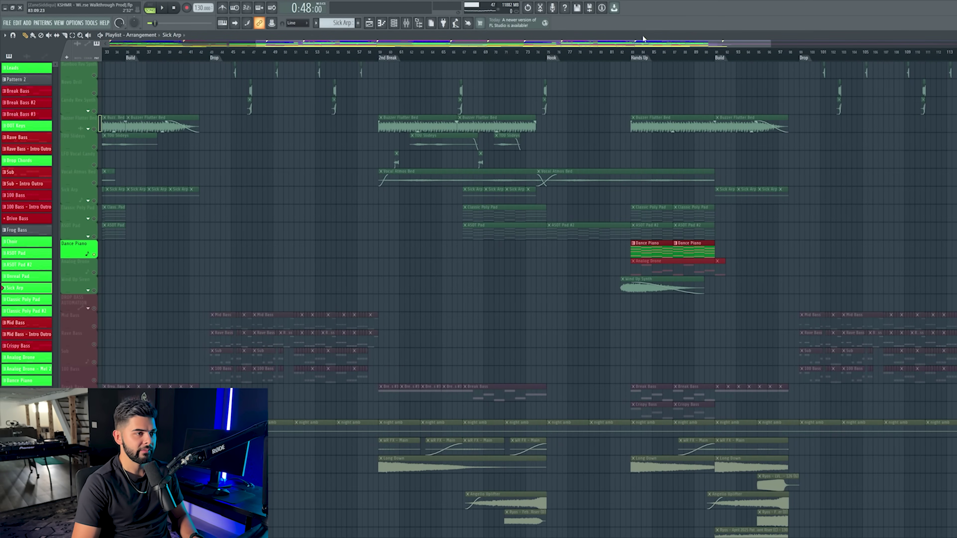
scroll(641, 41, "up", 2)
left_click(614, 54)
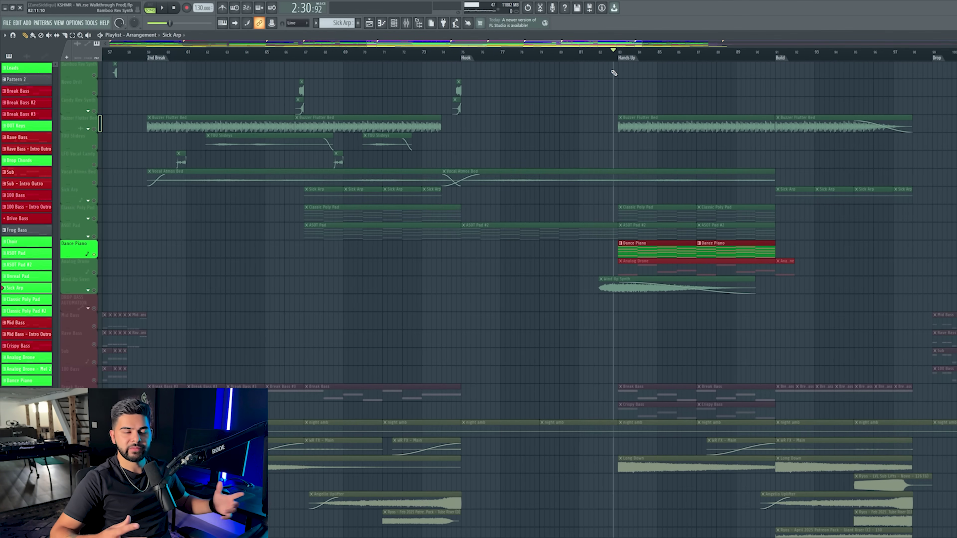
Select the Dance Piano, Analog Drone and Wind Up Synth clips, and play the section with Dance Piano's mixer channel shown
left_click_drag(563, 258, 786, 284)
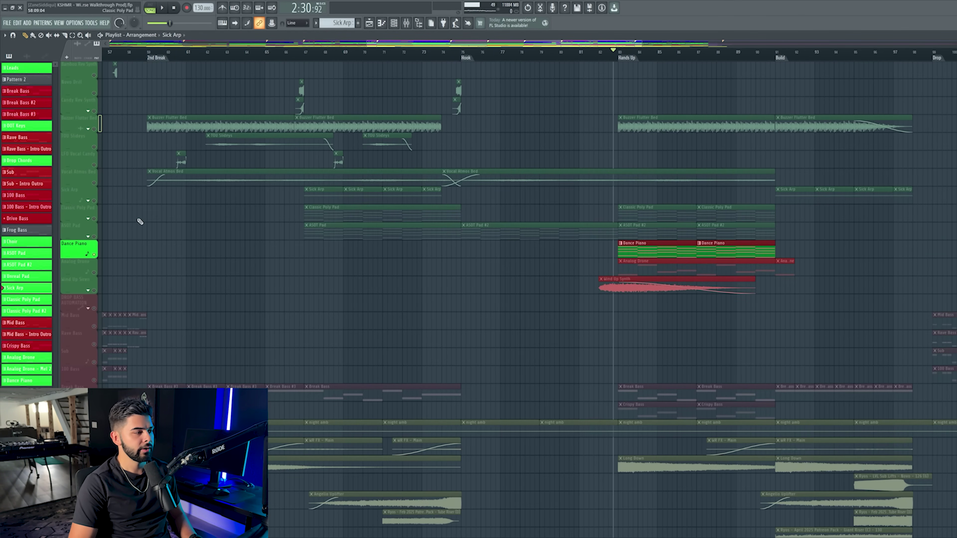
key("space")
key("F9")
left_click(595, 340)
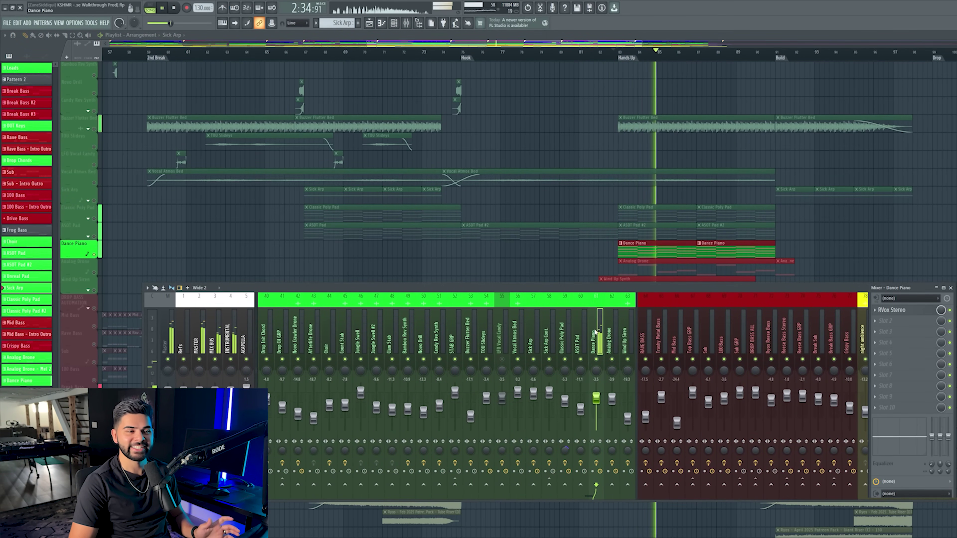
Examine the Dance Piano clip's notes and its Nexus #3 instrument, dismissing the plugin's update notice and closing it
double_click(640, 249)
key("space")
left_click(395, 23)
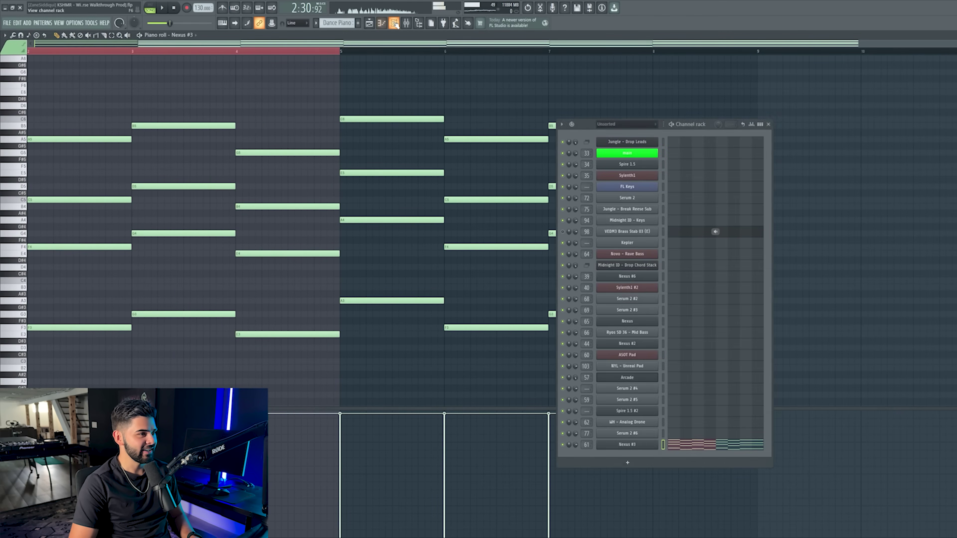
left_click(606, 445)
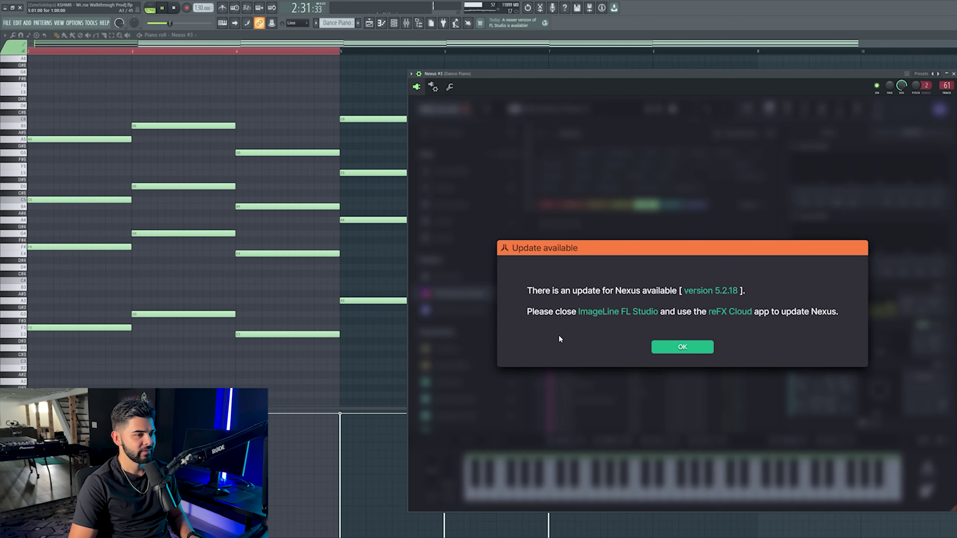
left_click(693, 349)
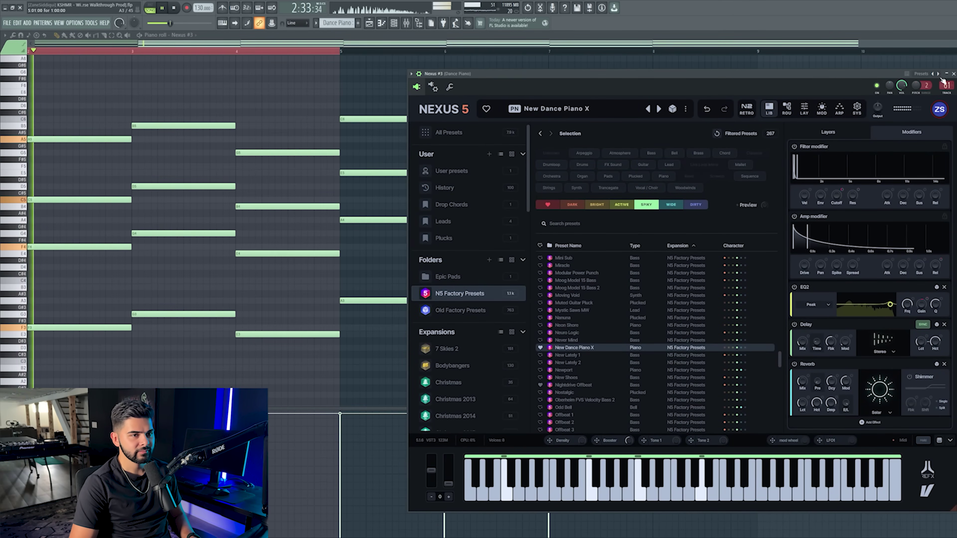
left_click(953, 74)
Return to the arrangement and examine the RVox Stereo effect on Dance Piano's mixer channel, closing it when done
left_click(370, 23)
key("space")
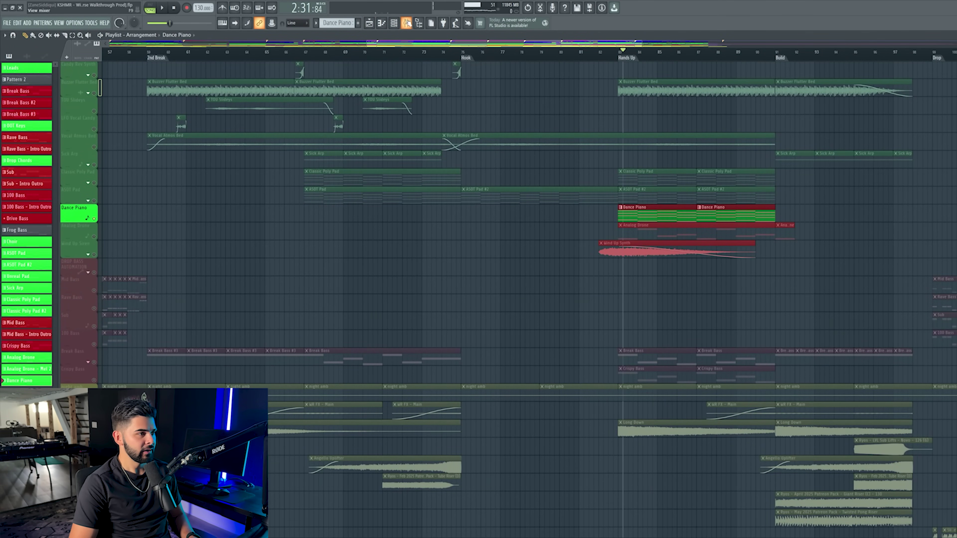
left_click(407, 23)
left_click(892, 309)
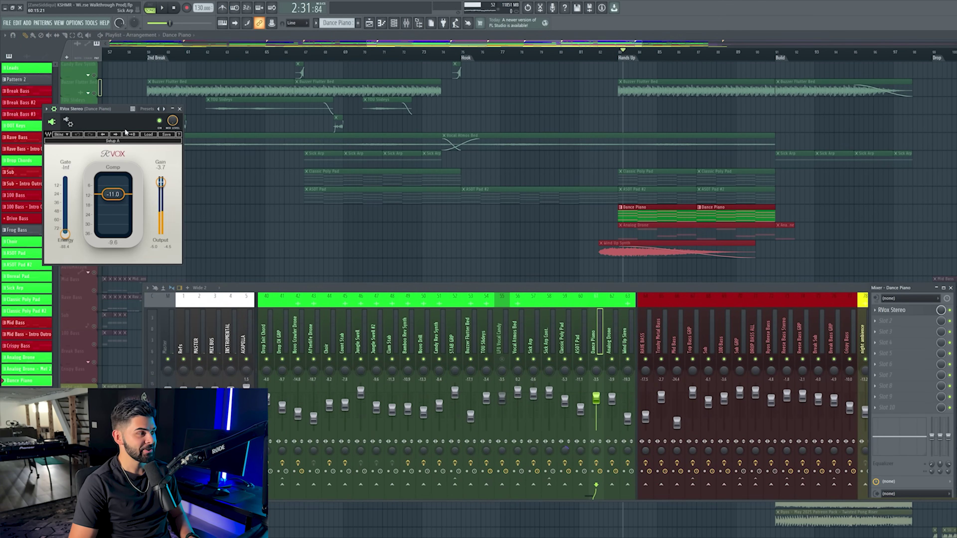
left_click_drag(107, 117, 422, 161)
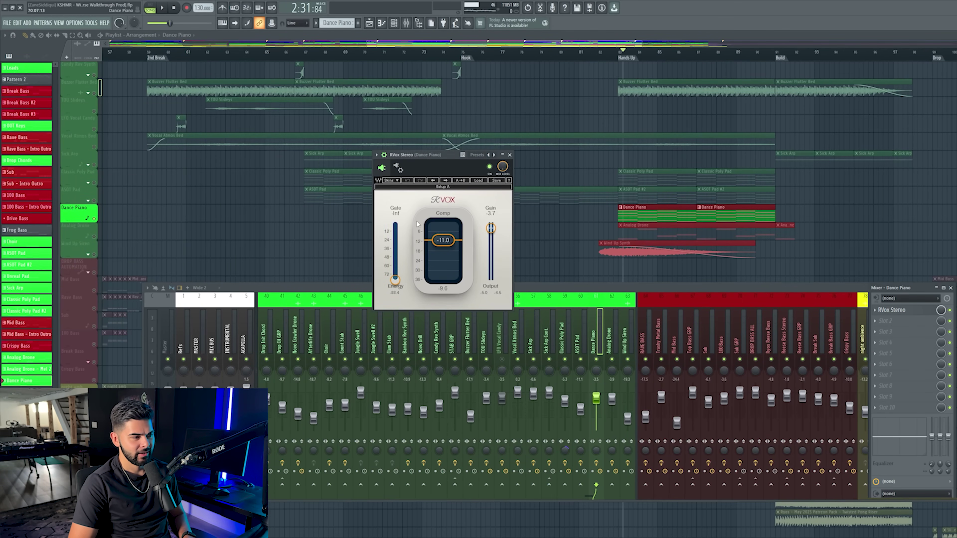
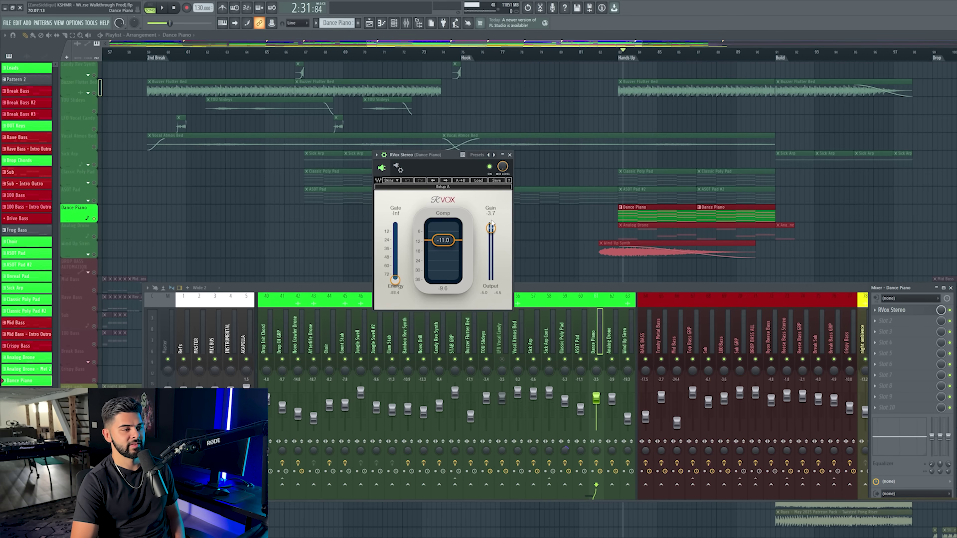
left_click(510, 155)
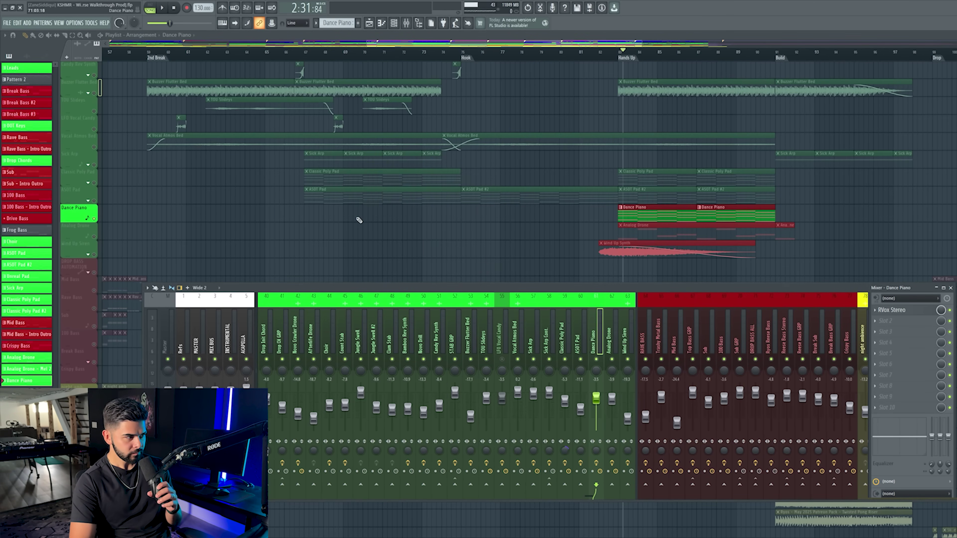
Solo the Analog Drone track, select its clips with the Wind Up Synth clip in the Hands Up section, and save the project
left_click(92, 238)
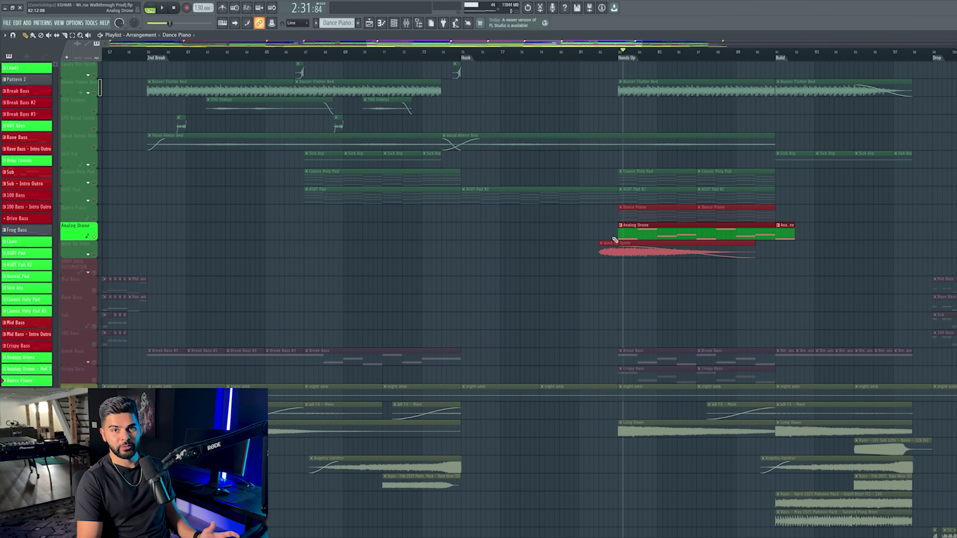
left_click_drag(549, 204, 875, 243)
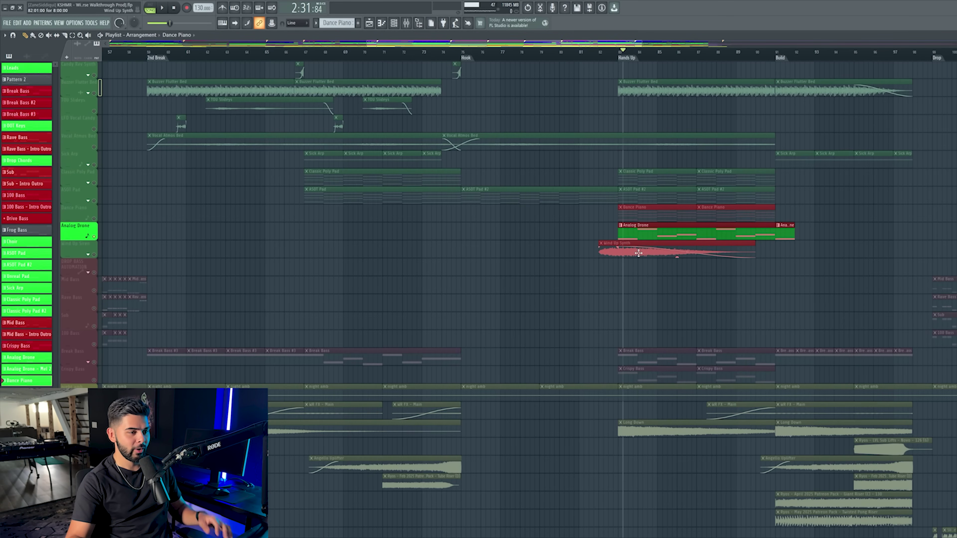
left_click_drag(595, 247, 837, 234)
key("ctrl+s")
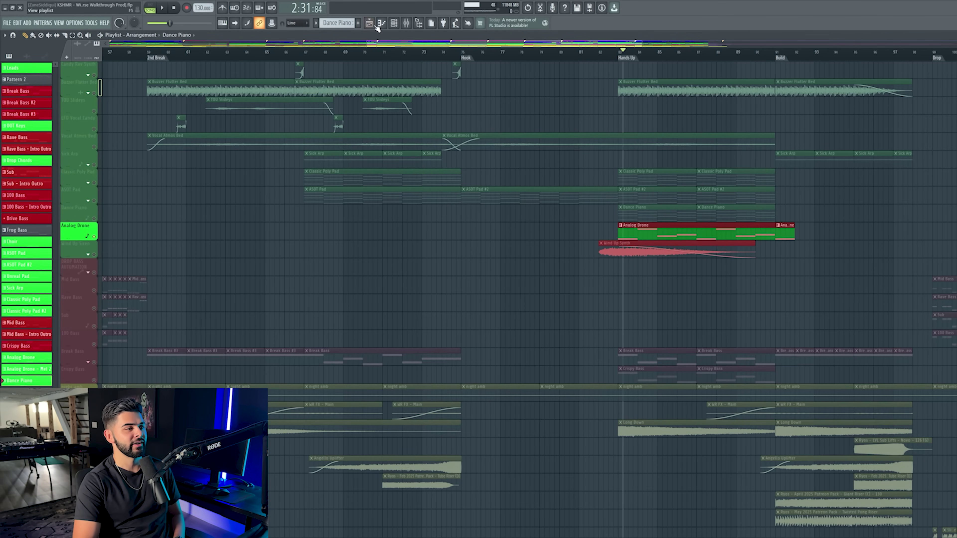
Play the Analog Drone part with its mixer channel shown and open its Analog Lab V instrument
left_click(407, 24)
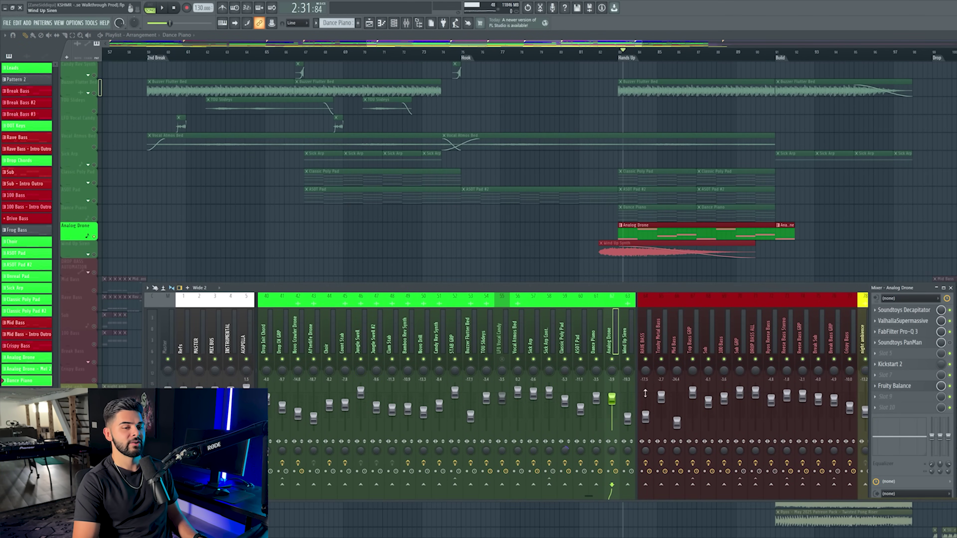
key("space")
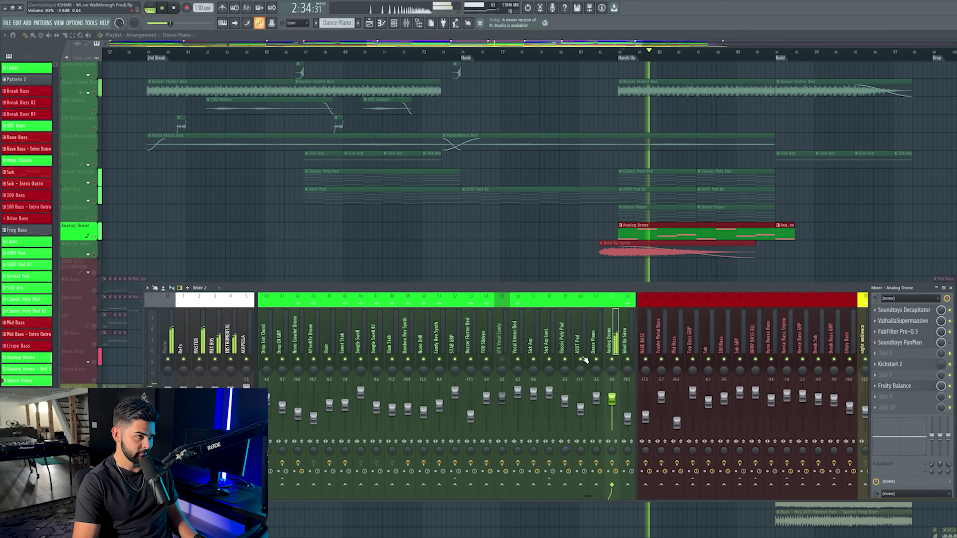
left_click(394, 23)
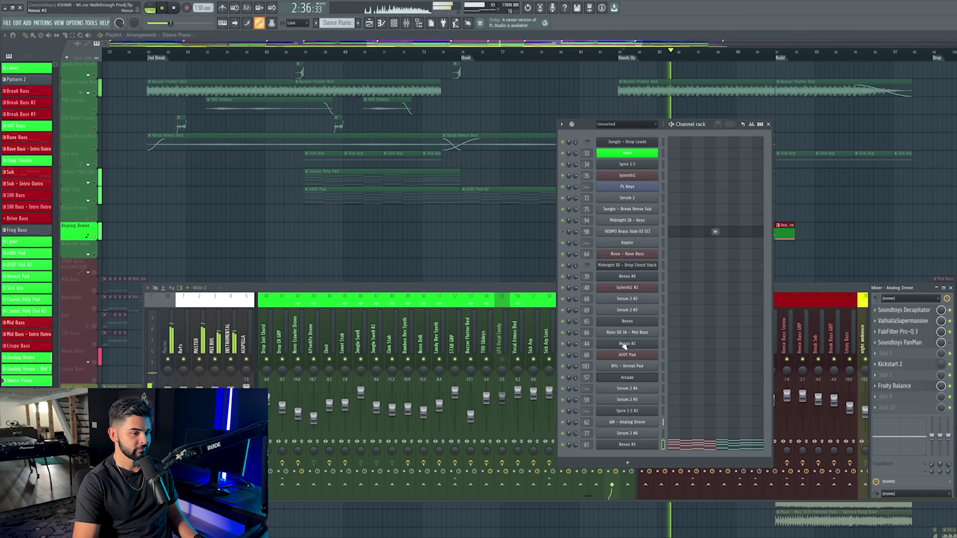
left_click(629, 423)
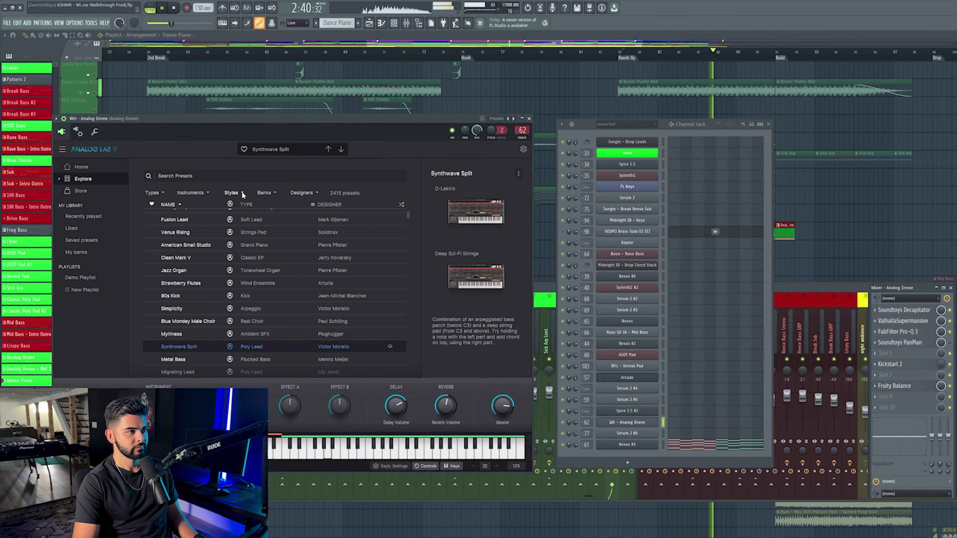
Bypass and re-enable the effect slots on Analog Drone's mixer channel, closing Analog Lab V in between
left_click_drag(782, 284, 781, 288)
left_click(612, 464)
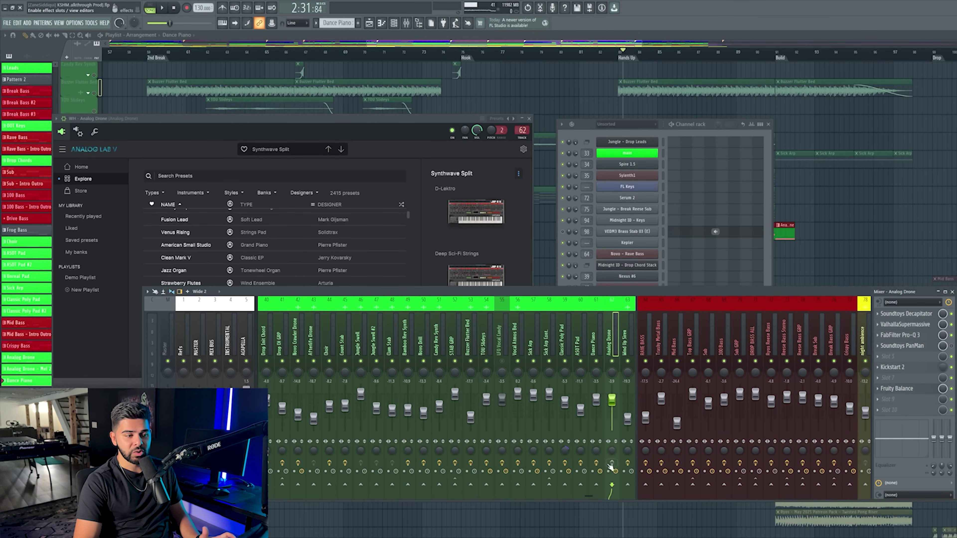
left_click(529, 118)
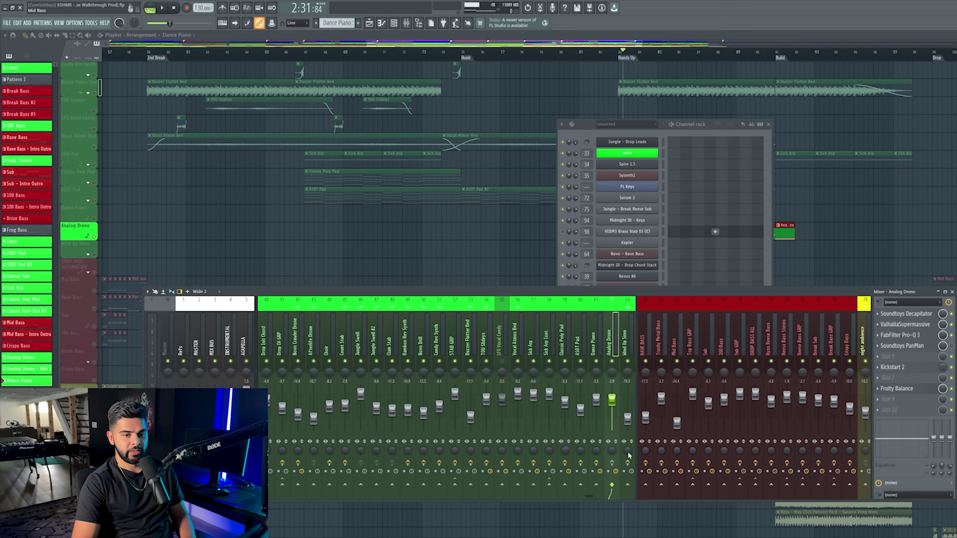
left_click(612, 464)
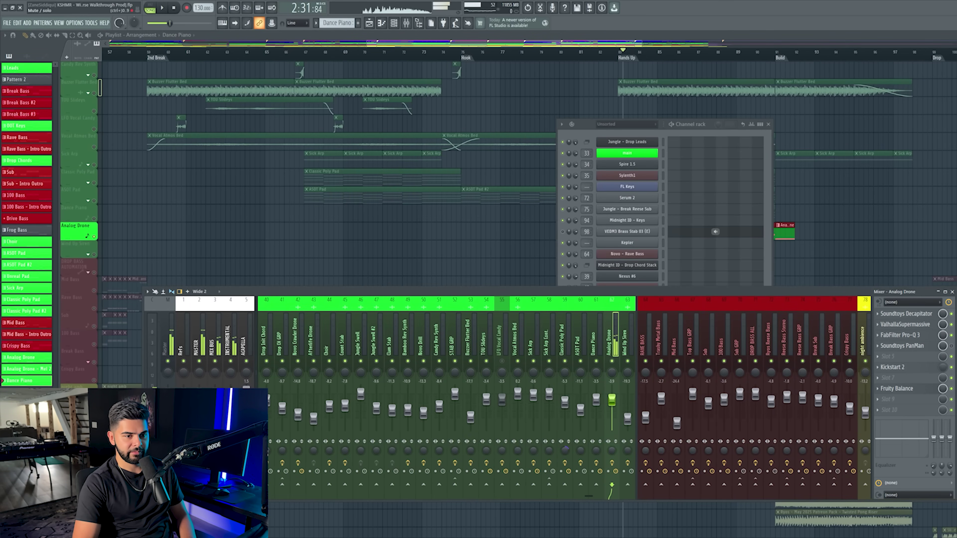
Play the Analog Drone part from the Hands Up section and examine its Soundtoys Decapitator effect
key("space")
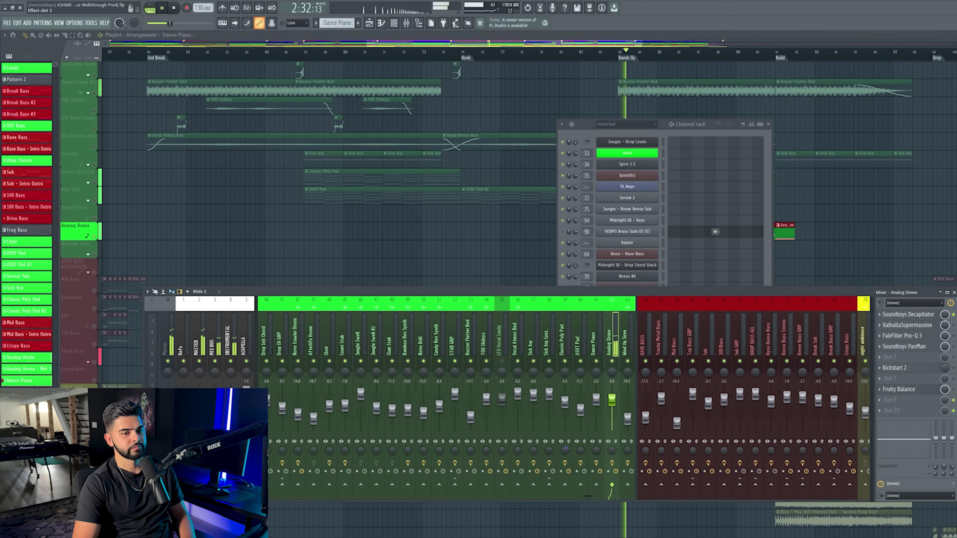
left_click(907, 314)
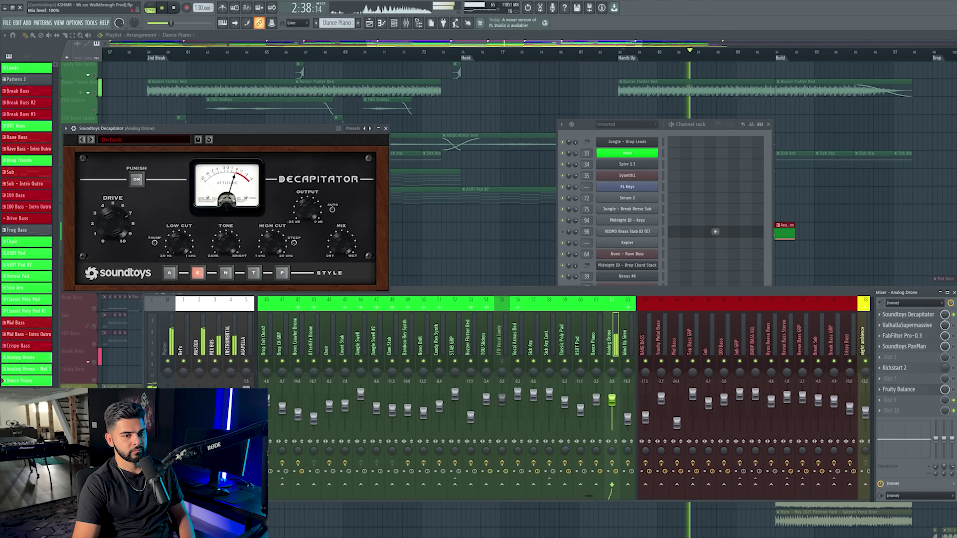
Replay the Analog Drone part and examine its ValhallaSupermassive and FabFilter Pro-Q 3 effects
key("space")
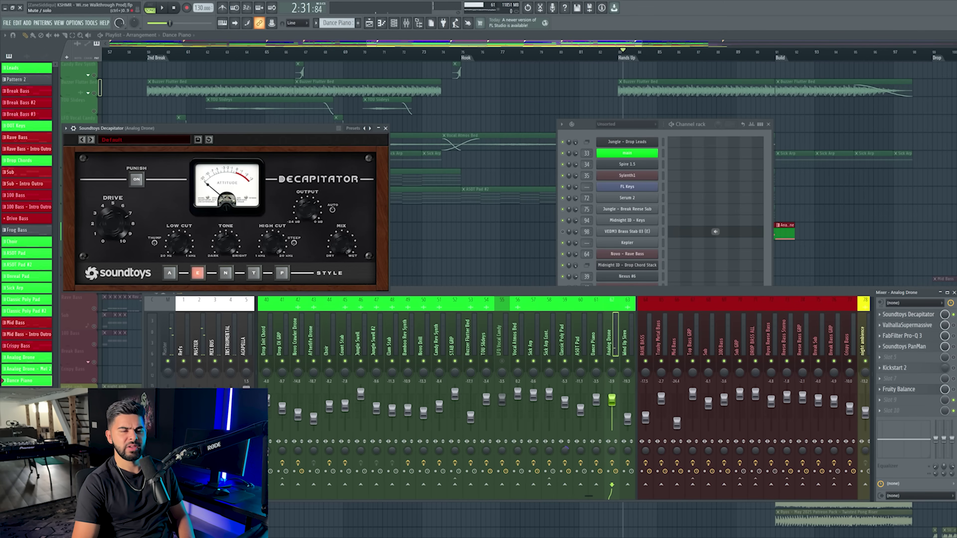
key("space")
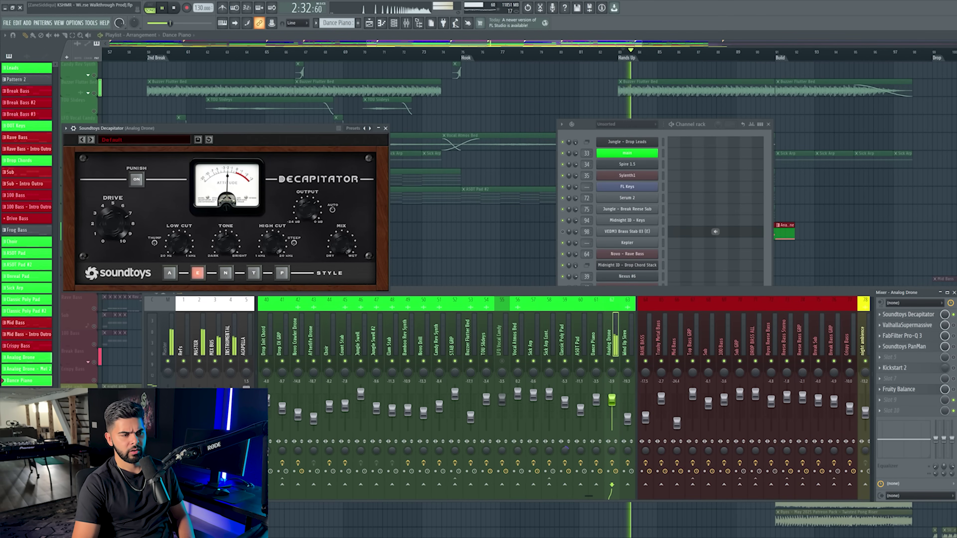
key("space")
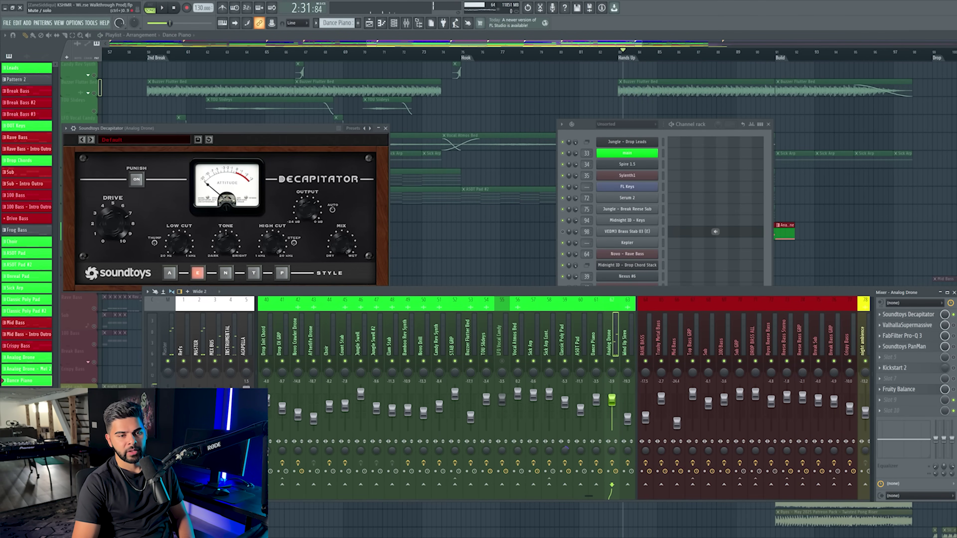
left_click(905, 325)
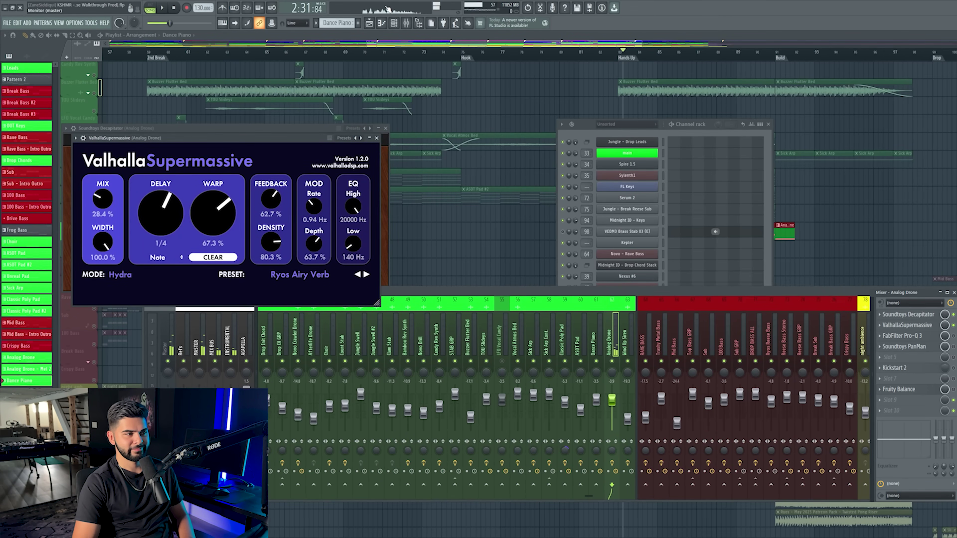
key("space")
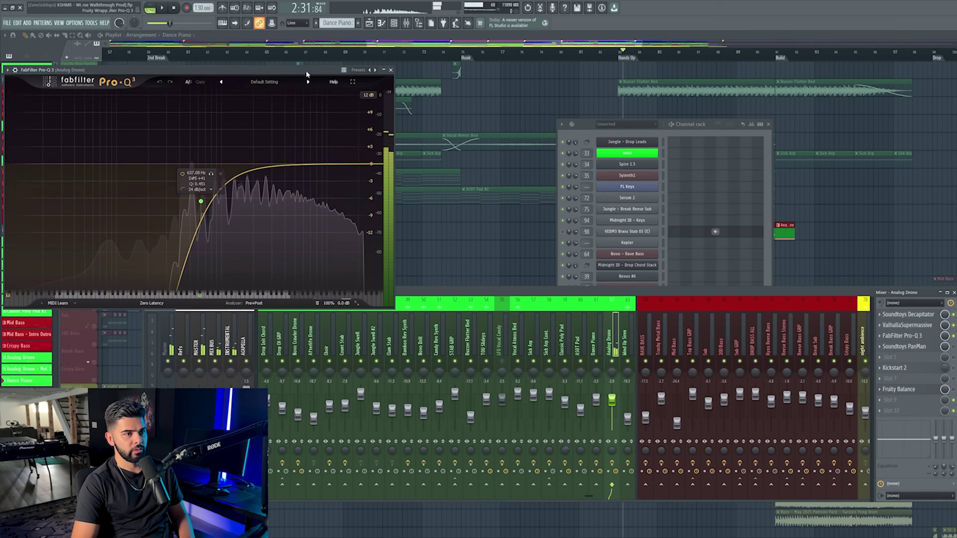
left_click_drag(307, 70, 381, 130)
Look over the arrangement from the Hands Up section through the Build and Drop, with Analog Drone's mixer channel shown again
middle_click(663, 55)
scroll(652, 54, "down", 2)
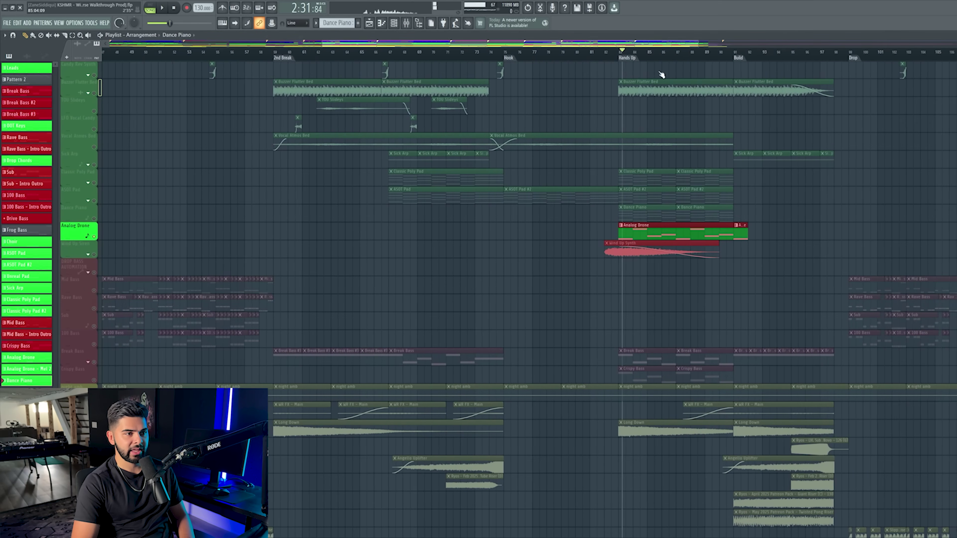
scroll(590, 45, "down", 2)
left_click_drag(590, 45, 263, 46)
scroll(189, 57, "up", 3)
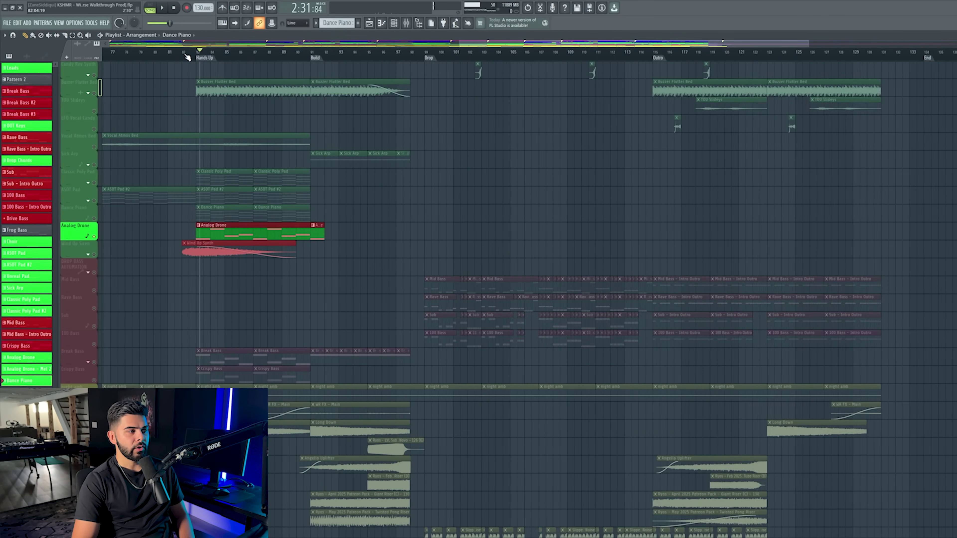
left_click(405, 24)
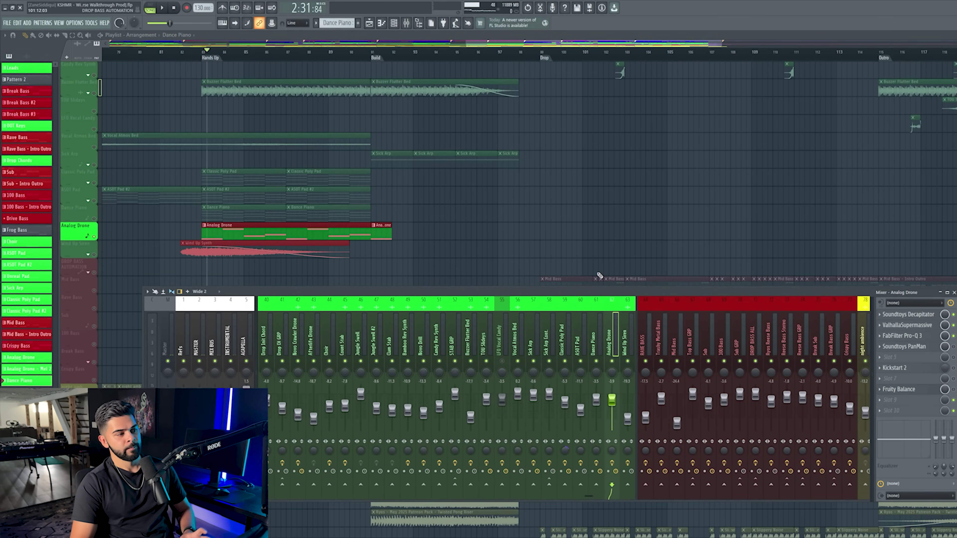
scroll(237, 222, "up", 3)
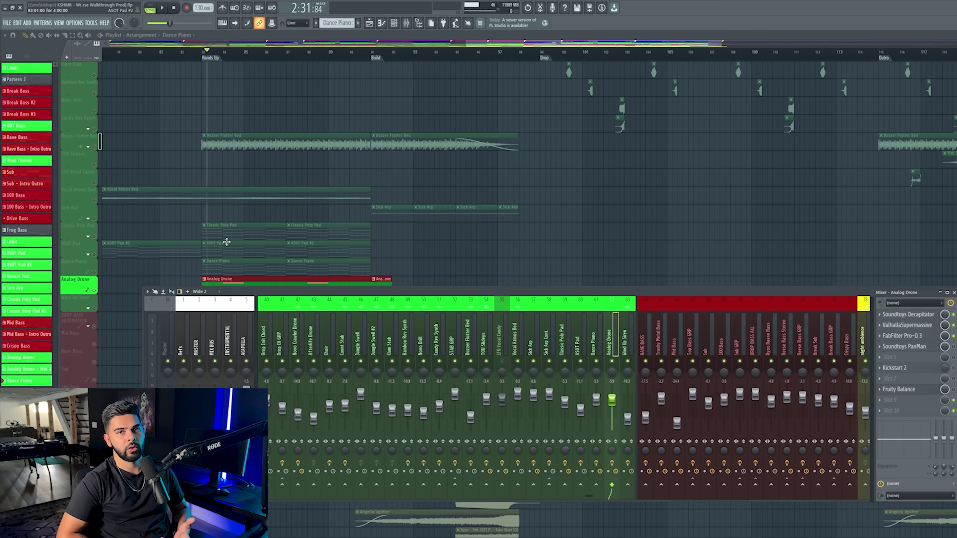
scroll(140, 229, "down", 4)
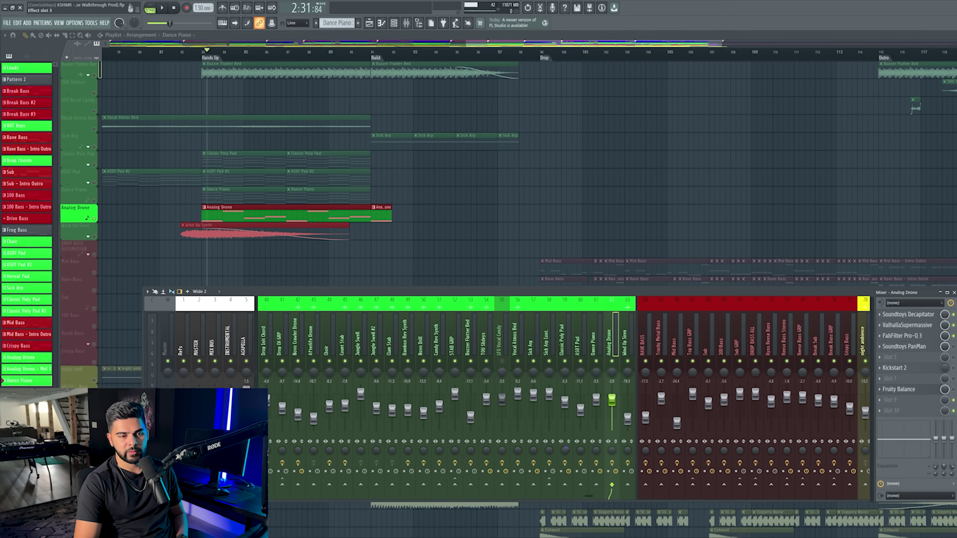
Inspect FabFilter Pro-Q 3 and Soundtoys PanMan on Analog Drone's mixer channel and close both effect windows
left_click(902, 335)
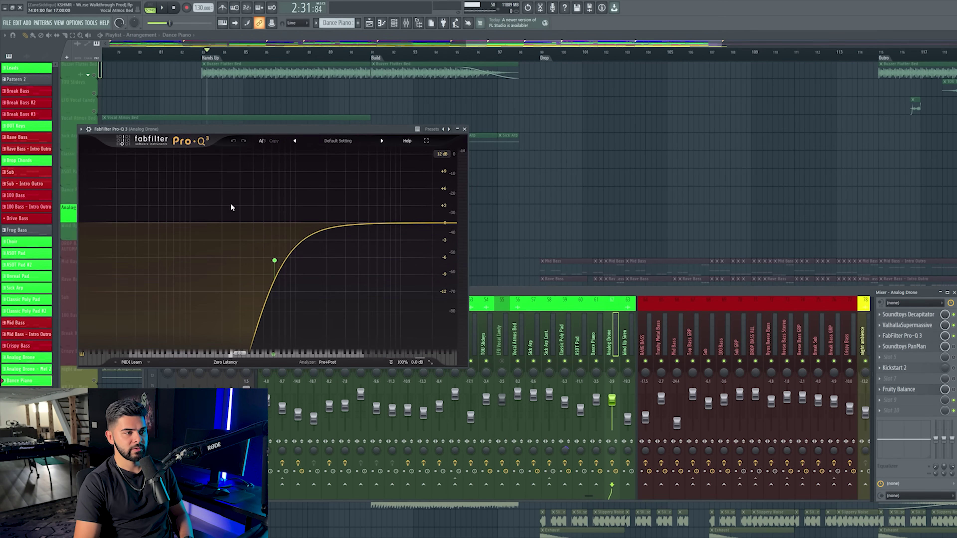
left_click(452, 128)
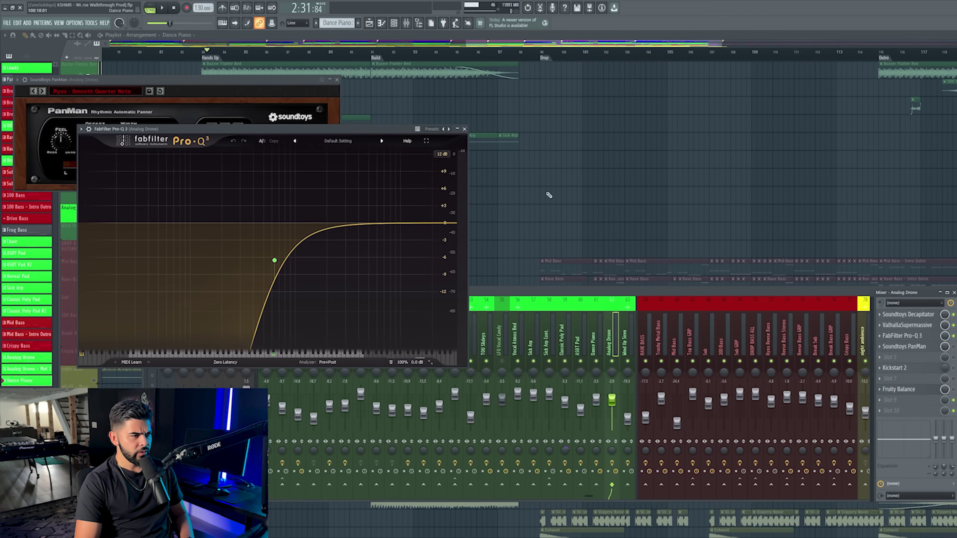
left_click(465, 129)
left_click(337, 81)
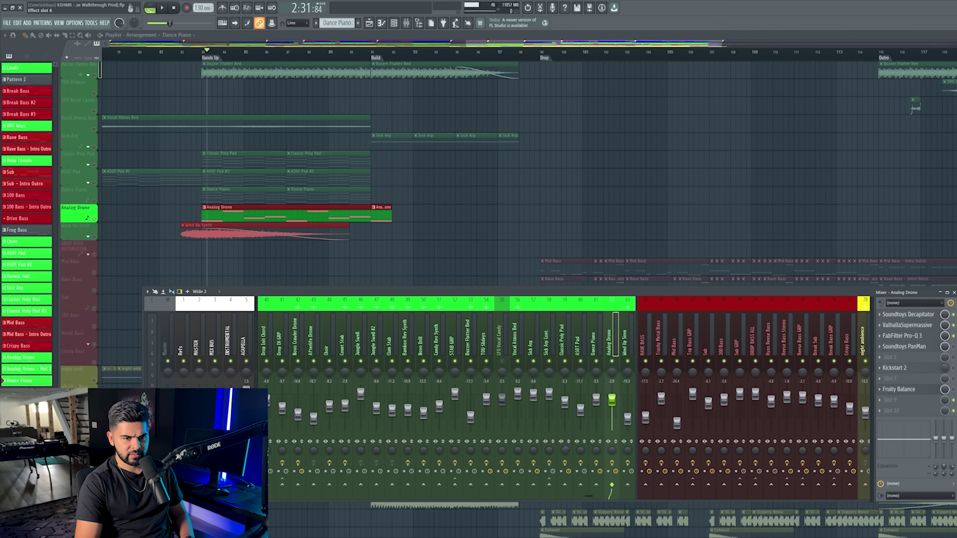
Solo the Wind Up Siren track and place the playback position just before its Wind Up Synth clip
scroll(176, 172, "down", 5)
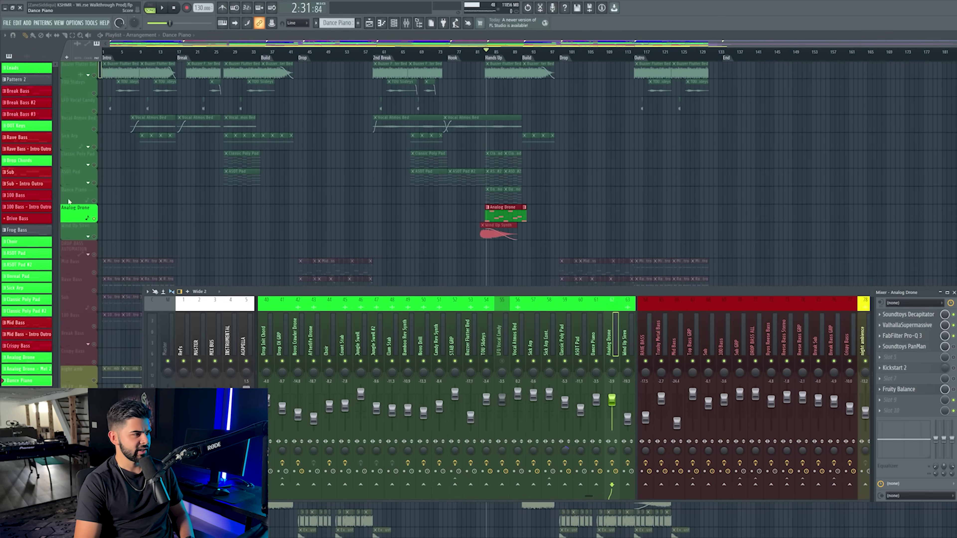
scroll(551, 253, "down", 3)
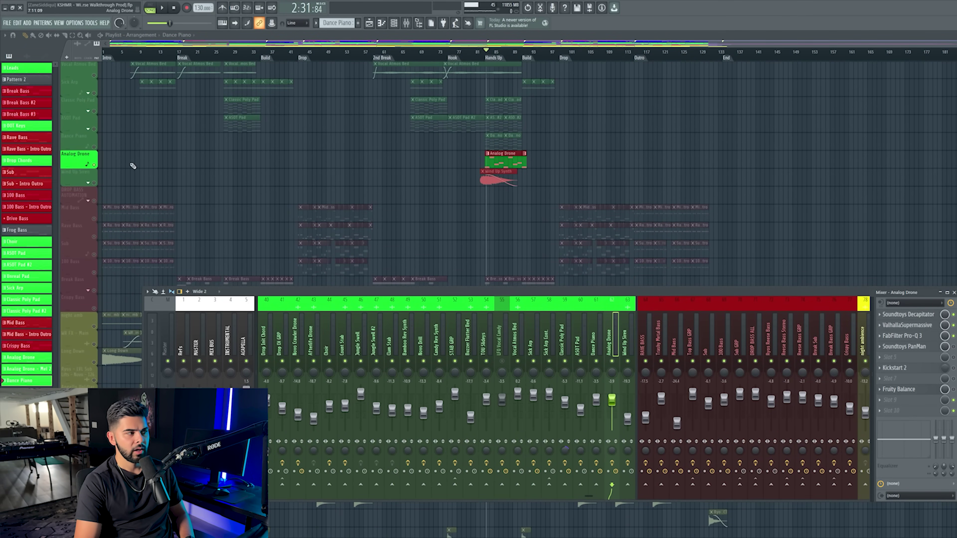
scroll(477, 169, "up", 4)
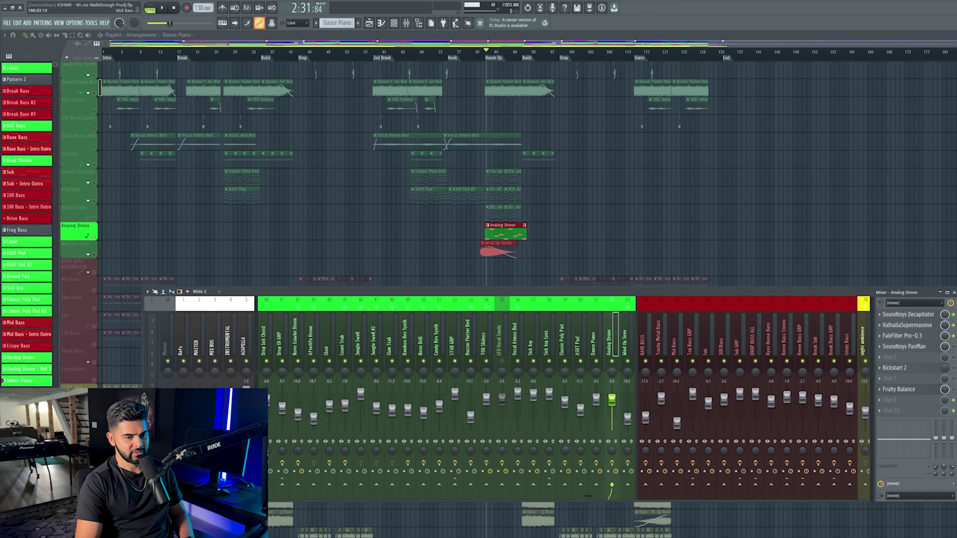
scroll(459, 54, "up", 5)
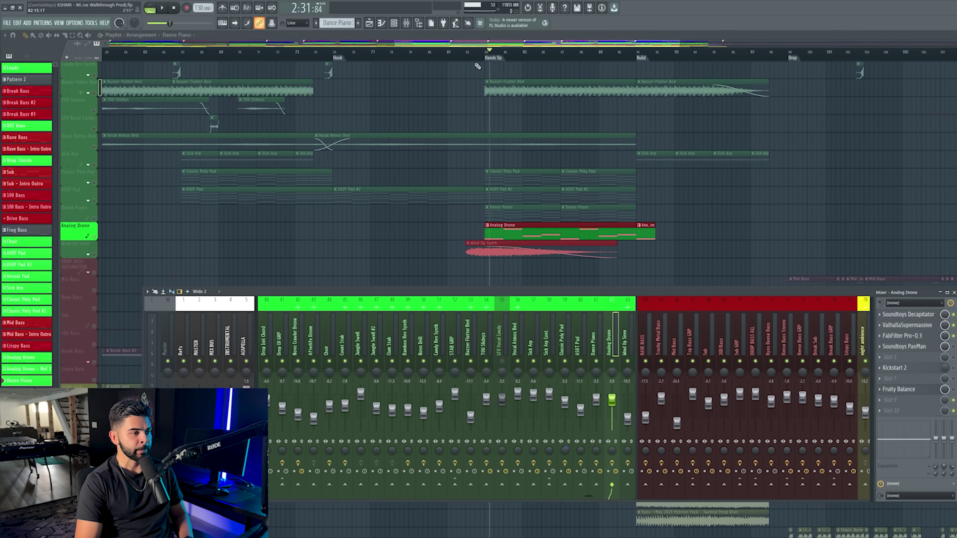
left_click(99, 255)
left_click(461, 53)
scroll(483, 53, "up", 4)
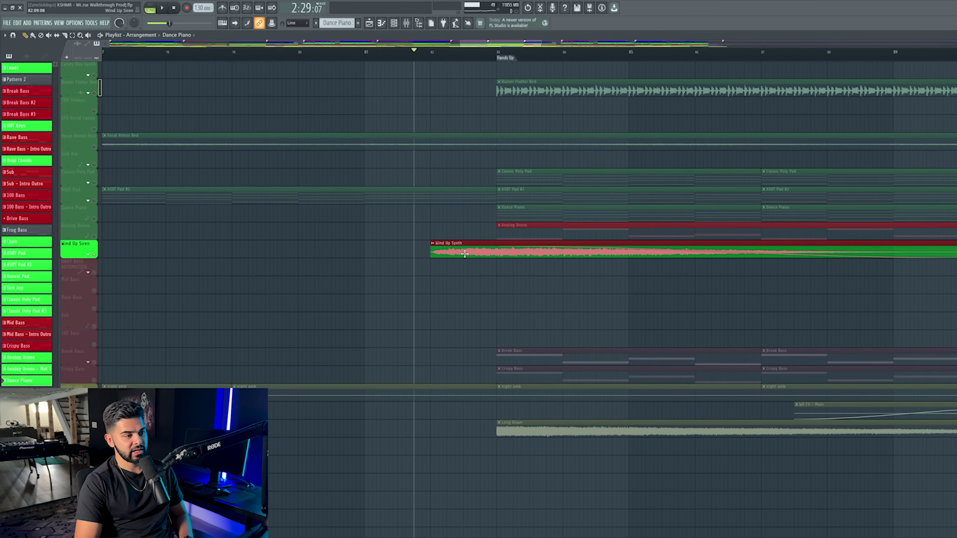
Check the Wind Up Synth sample settings, expand the track's channel pitch automation, and place the playback position at the clip's start
double_click(465, 254)
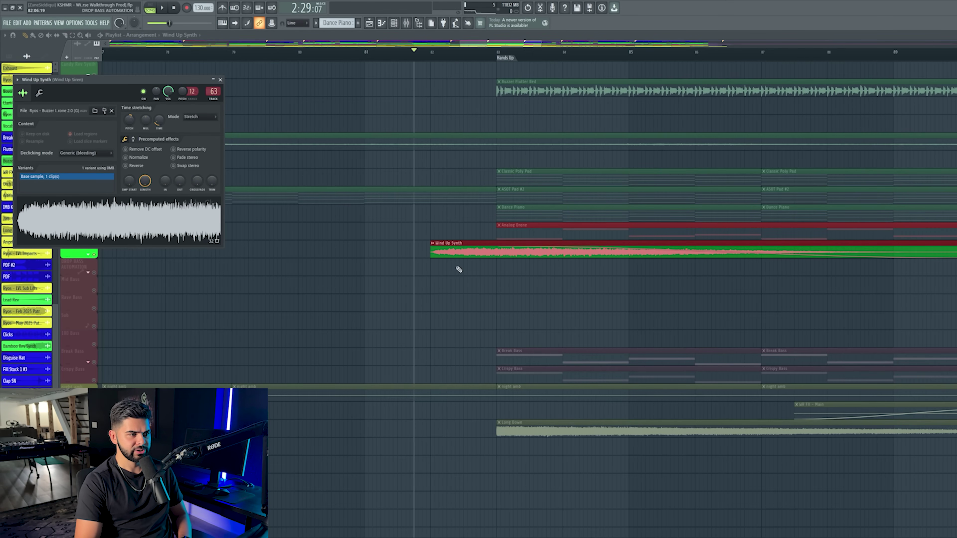
key("Escape")
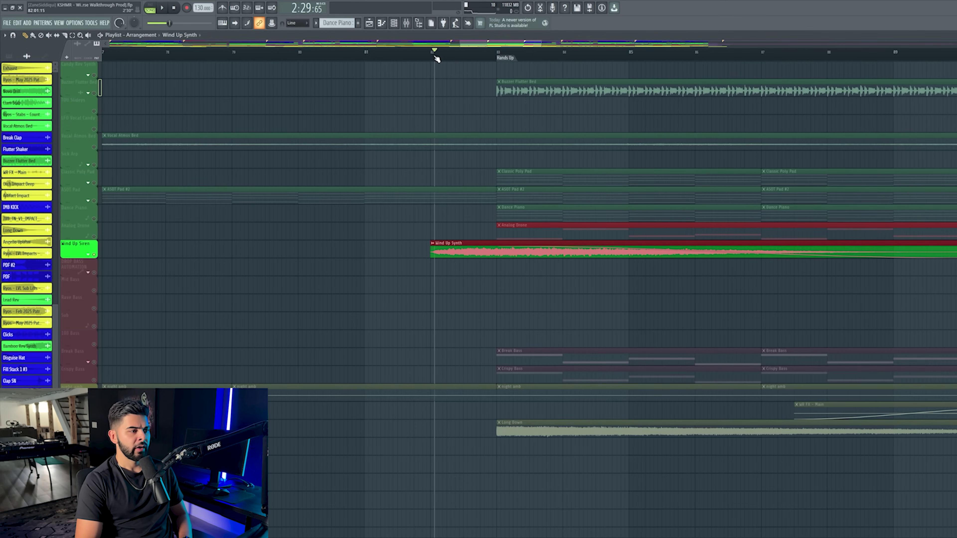
left_click(89, 256)
left_click_drag(434, 51, 430, 52)
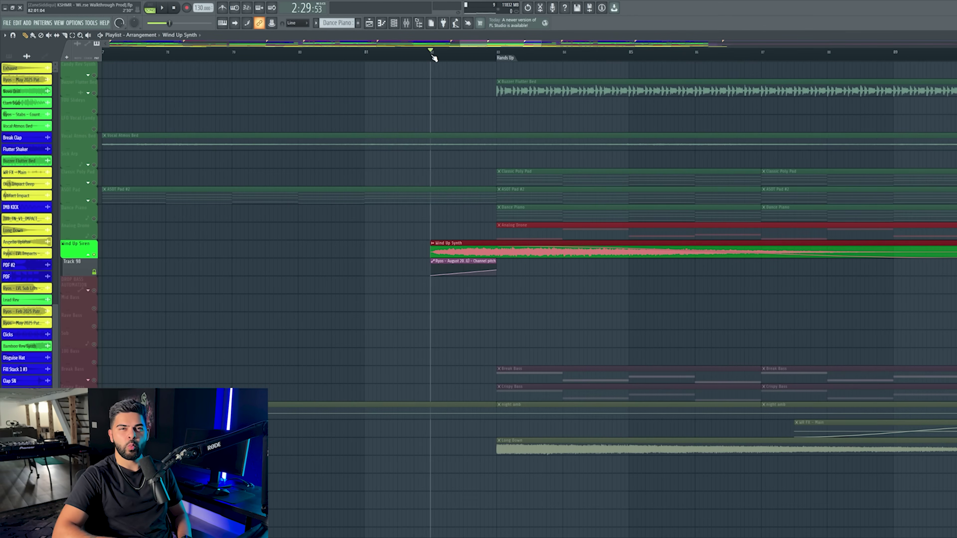
Play the Wind Up Synth clip and examine the Fresh Air effect on Wind Up Siren's mixer channel
key("space")
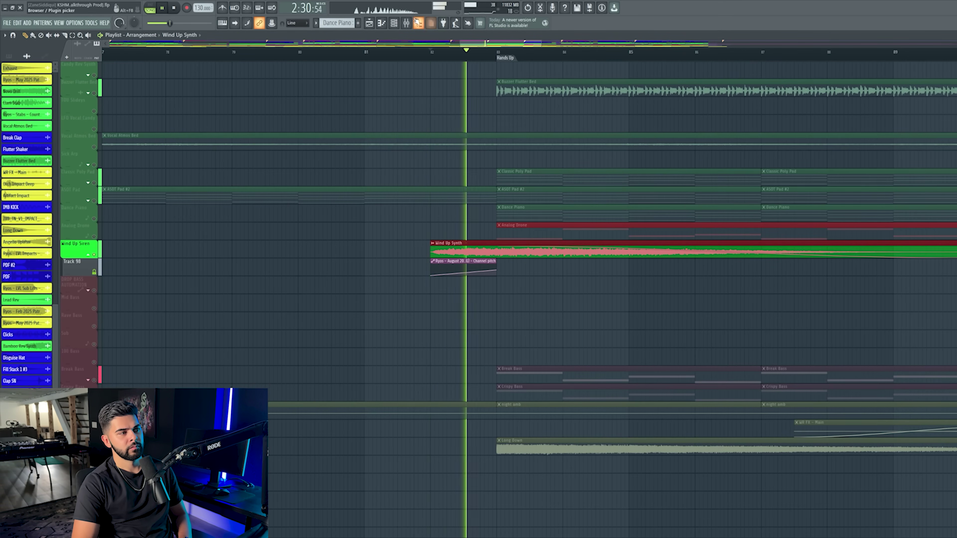
key("F9")
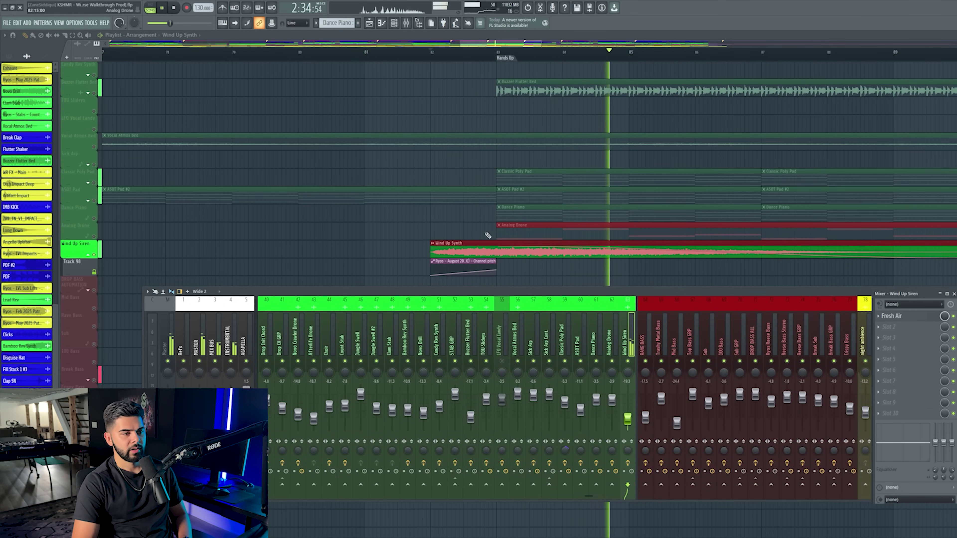
left_click(891, 316)
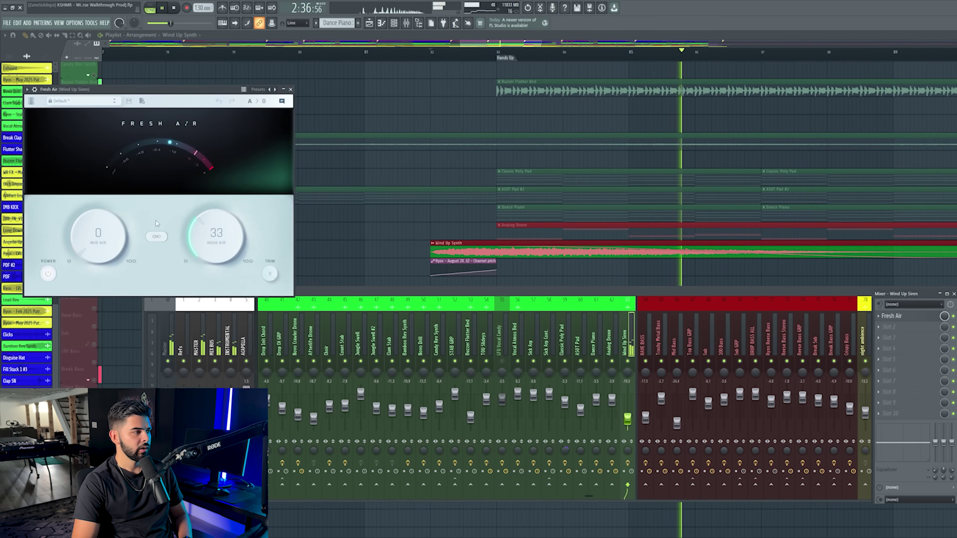
key("space")
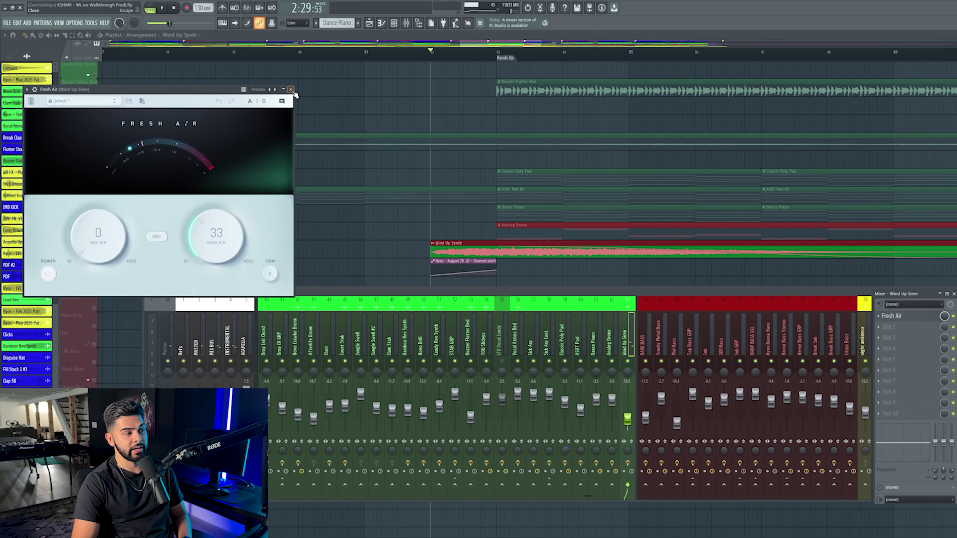
left_click(290, 90)
Unmute Dance Piano and Analog Drone alongside Wind Up Siren, collapse its automation track, and play the three layers together
scroll(450, 55, "down", 2)
scroll(450, 56, "down", 2)
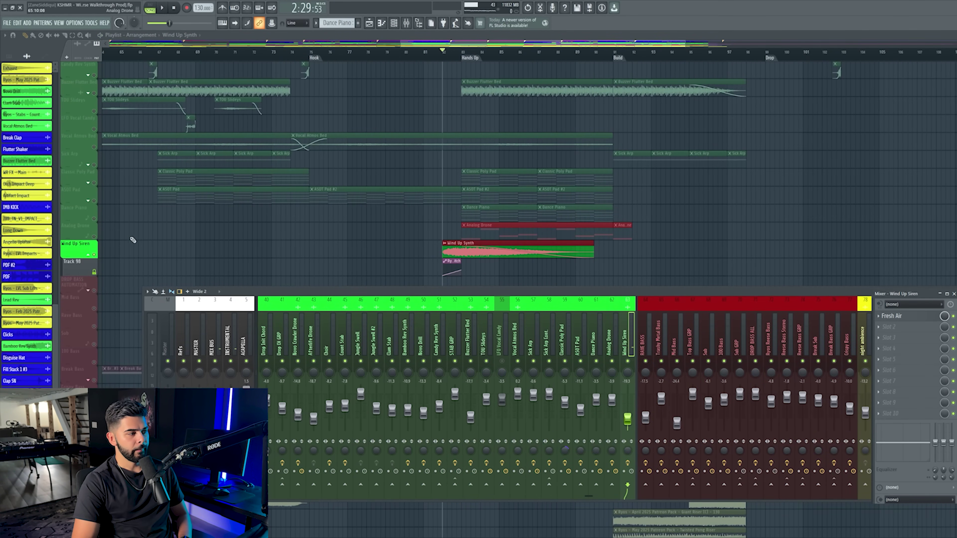
key("F9")
left_click_drag(94, 236, 95, 219)
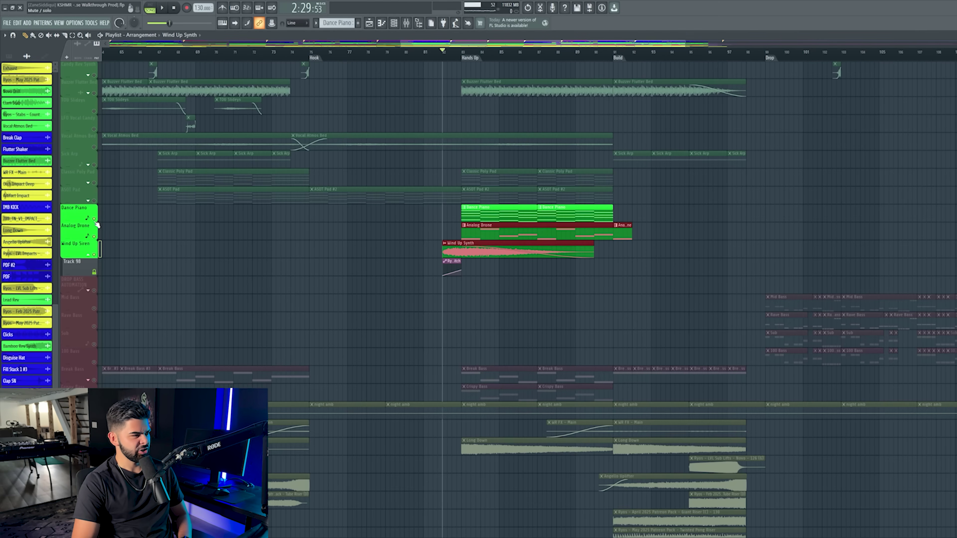
left_click(90, 256)
key("space")
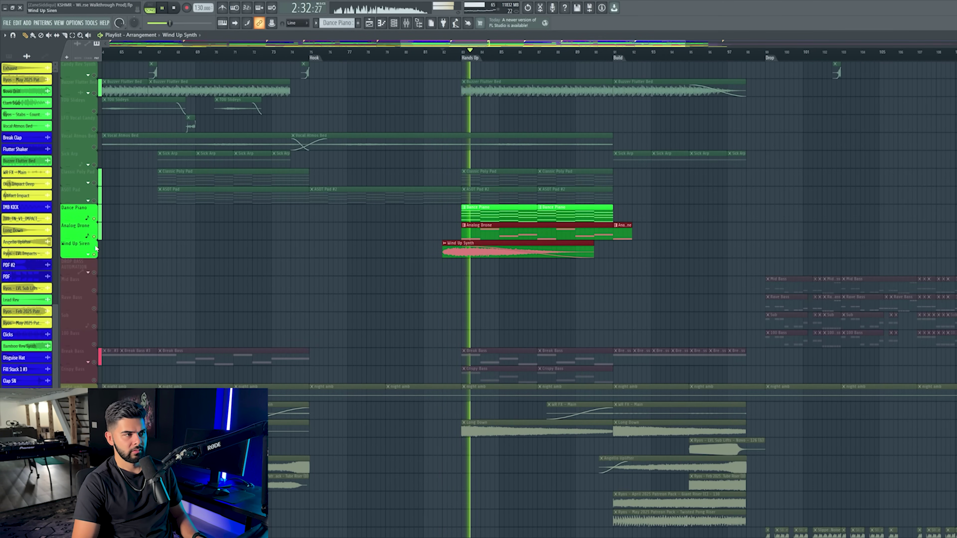
key("space")
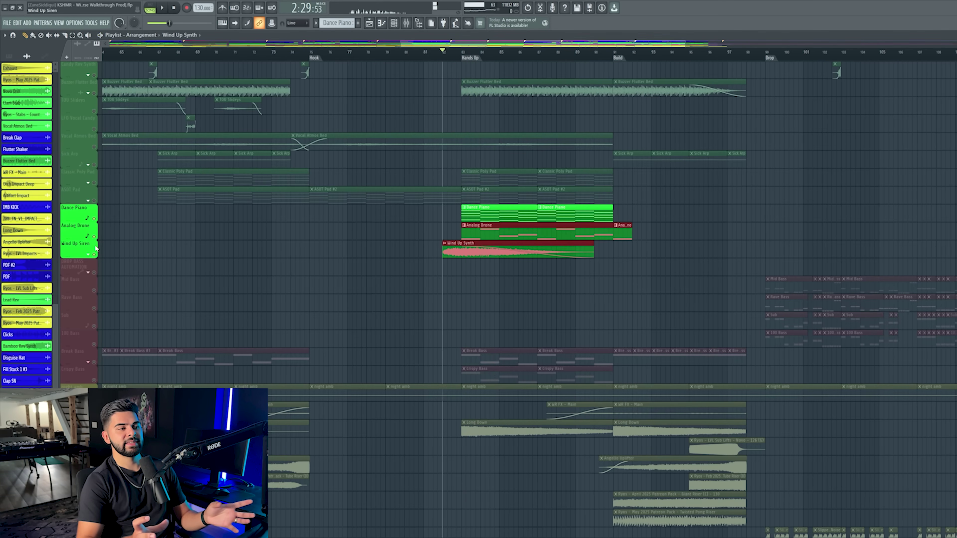
Select the Analog Drone clips in the Hands Up section and solo the Crispy Bass track
left_click_drag(441, 233, 684, 236)
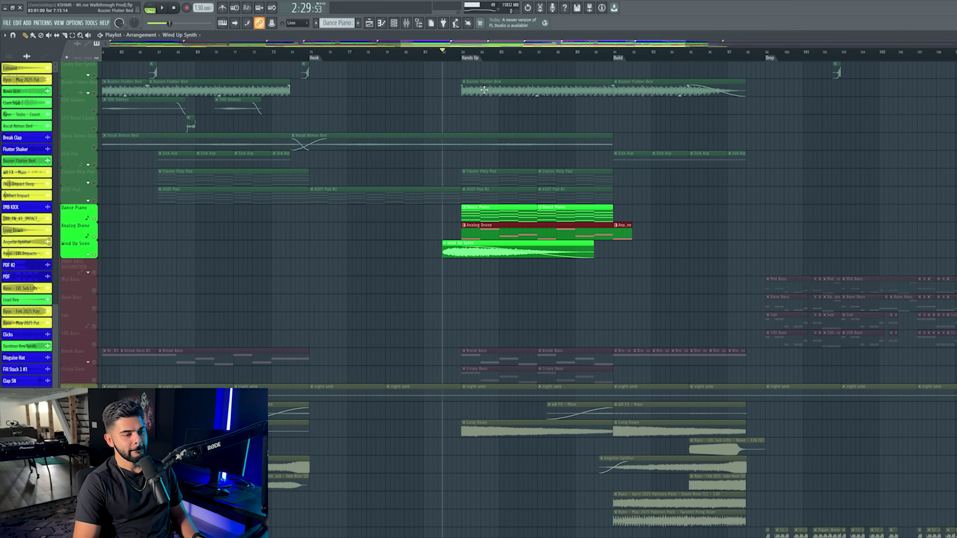
scroll(484, 54, "down", 5)
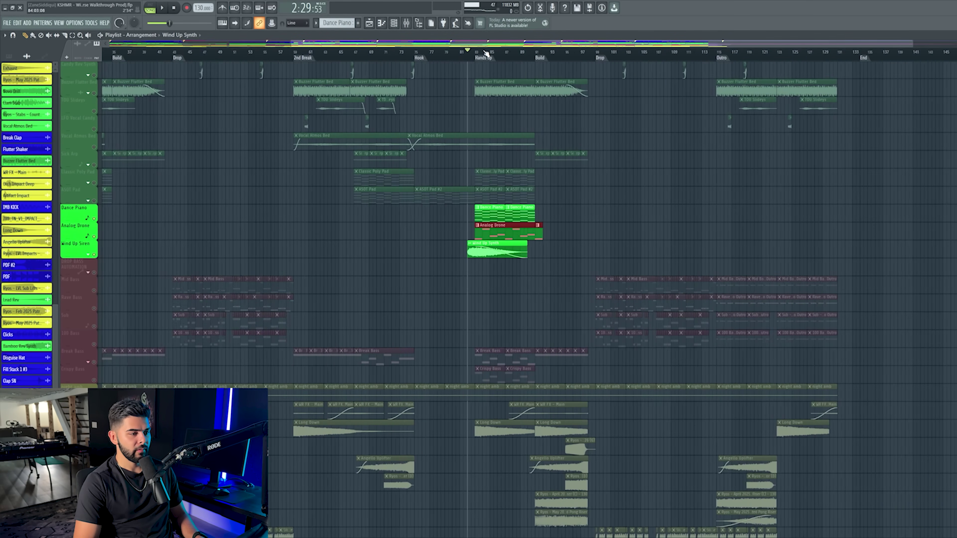
scroll(486, 54, "up", 6)
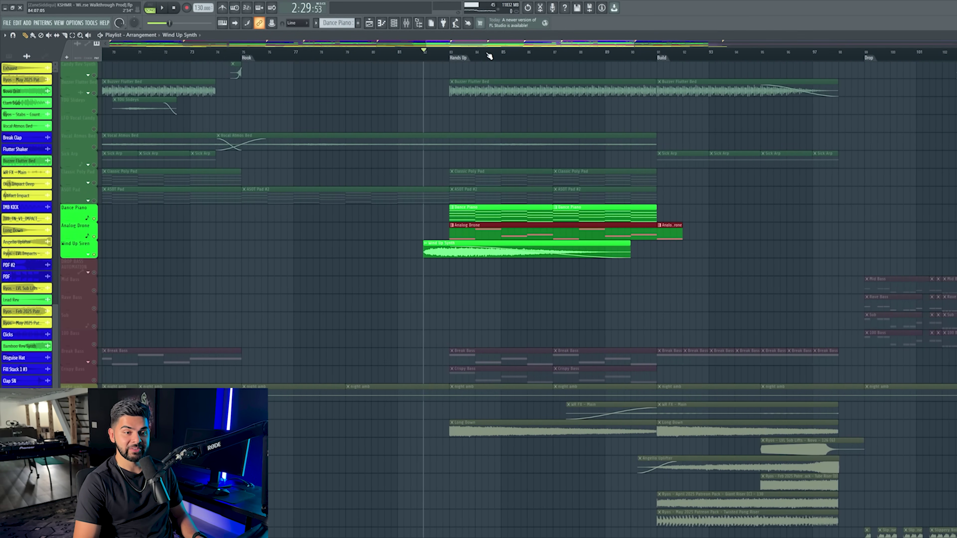
scroll(287, 196, "down", 2)
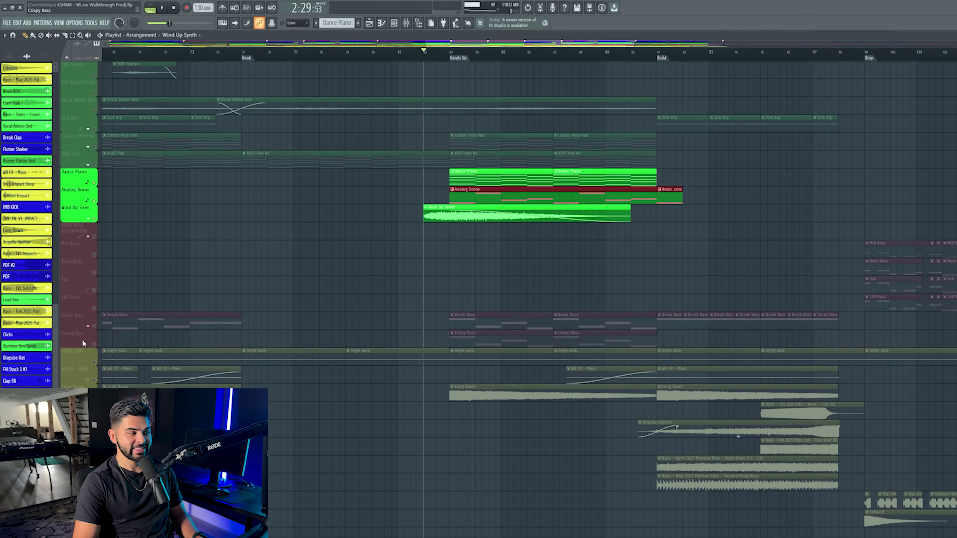
left_click(82, 339)
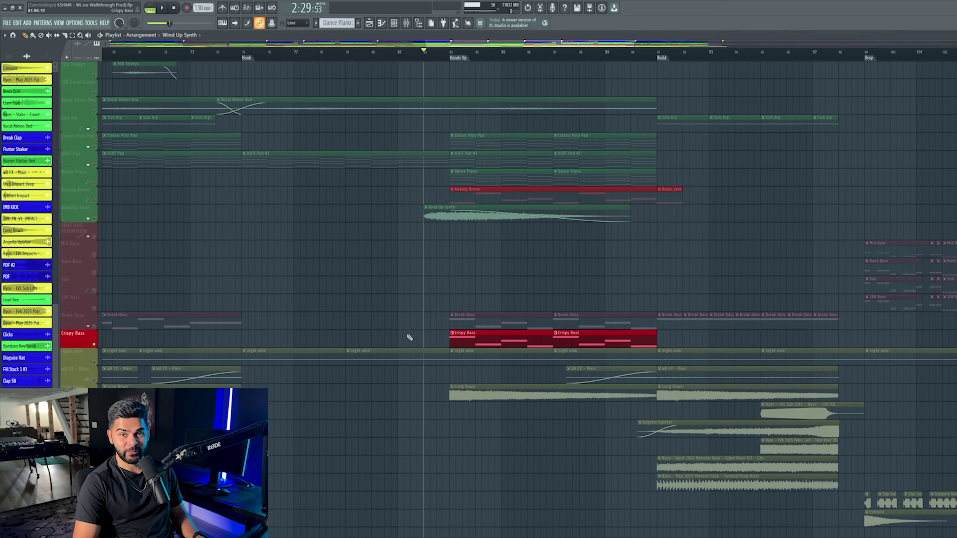
scroll(449, 54, "down", 3)
scroll(478, 253, "up", 5)
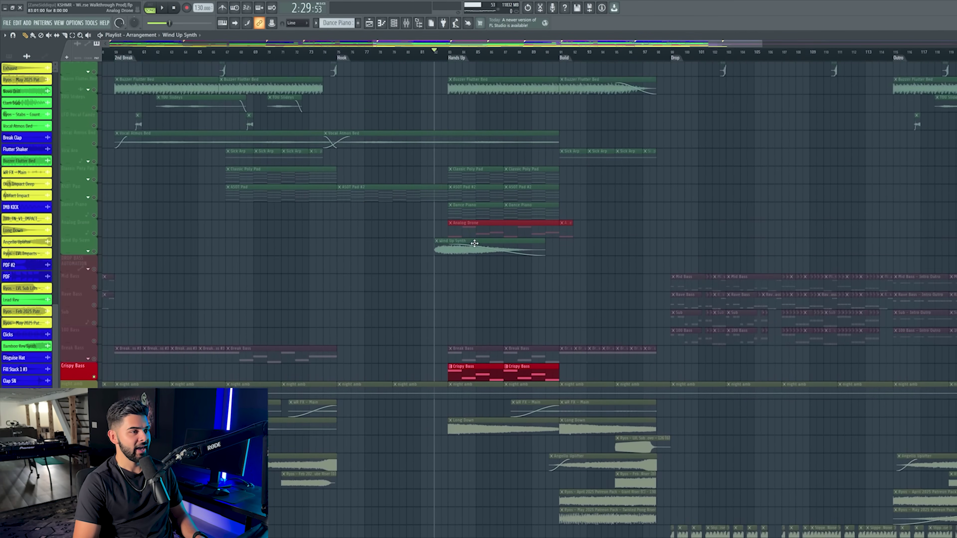
Clear the Analog Drone clip selection and place the playback position at the start of the Hands Up section
scroll(478, 253, "down", 12)
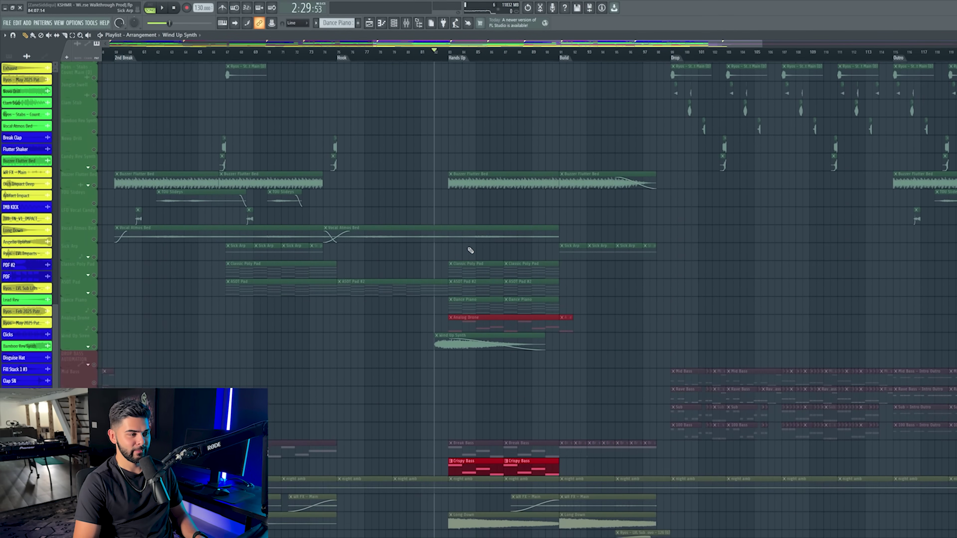
scroll(459, 271, "down", 1)
left_click(558, 301)
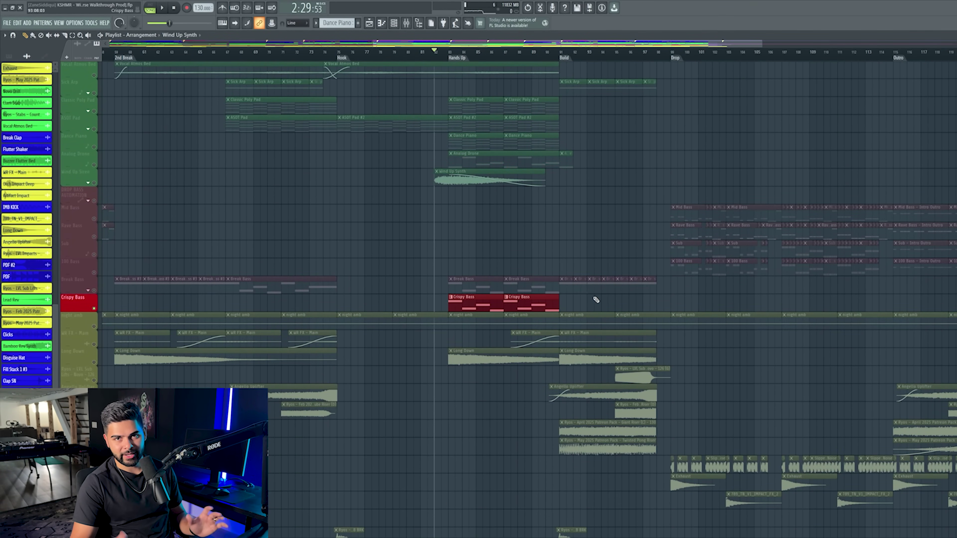
left_click(448, 50)
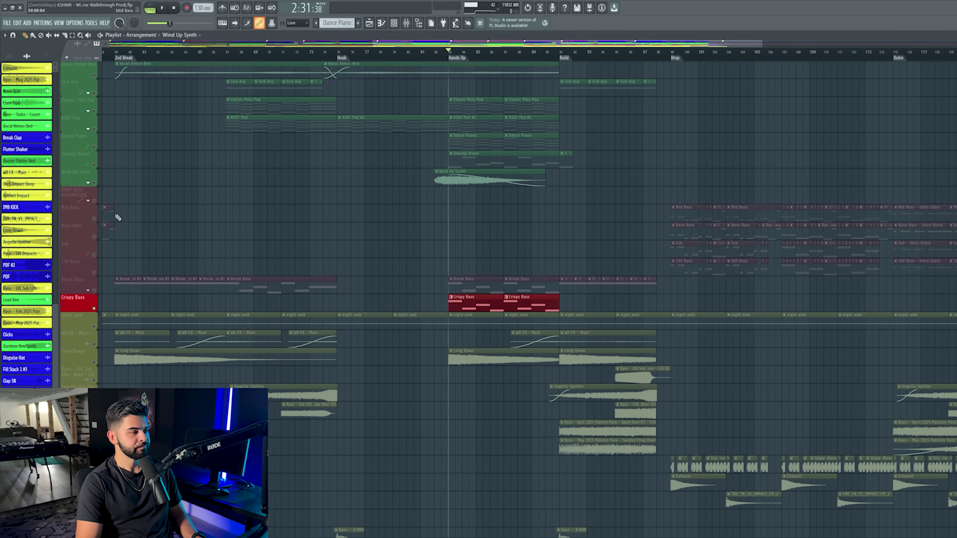
Unmute all the other tracks, mute only Crispy Bass, and play the Hands Up section without it
right_click(94, 306)
right_click(94, 308)
left_click(94, 308)
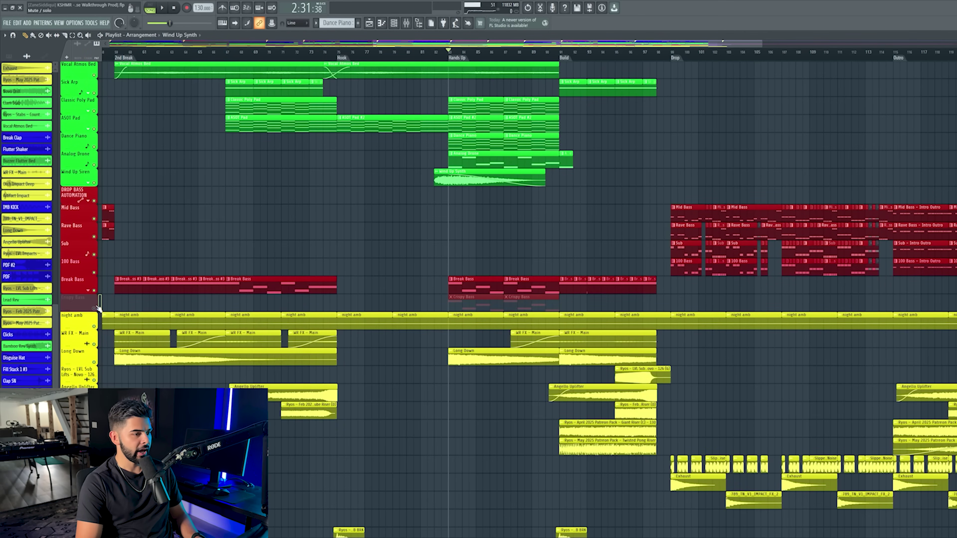
key("space")
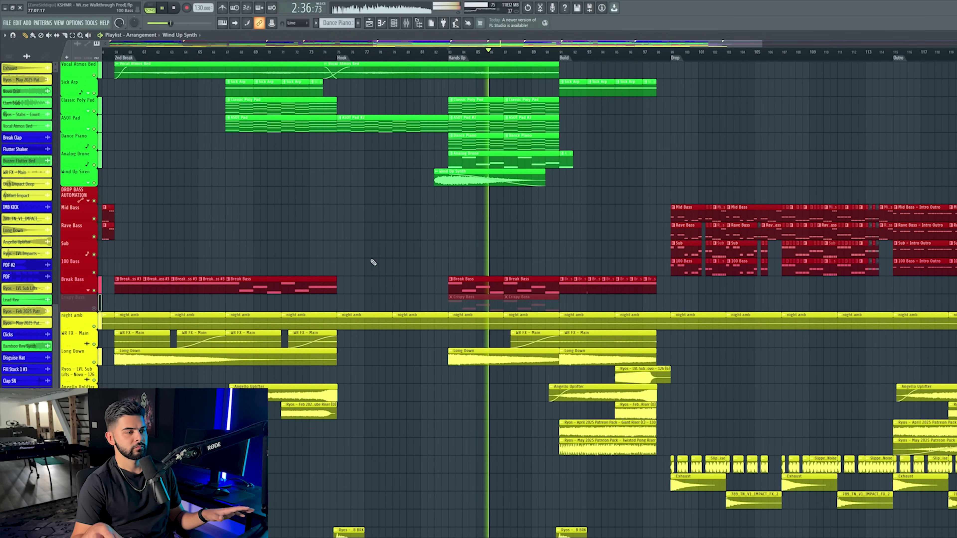
key("space")
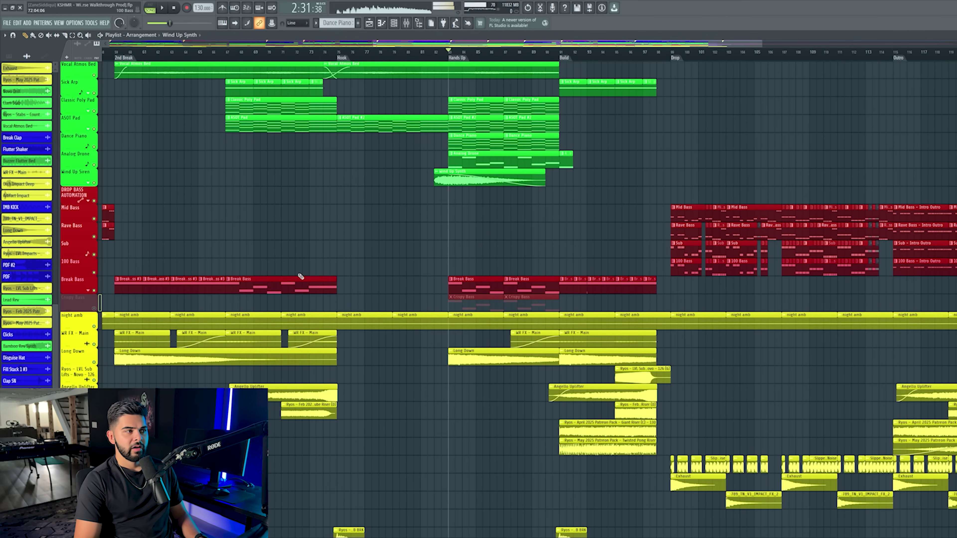
Solo the Crispy Bass track and play it from the start of the Hands Up section
right_click(95, 308)
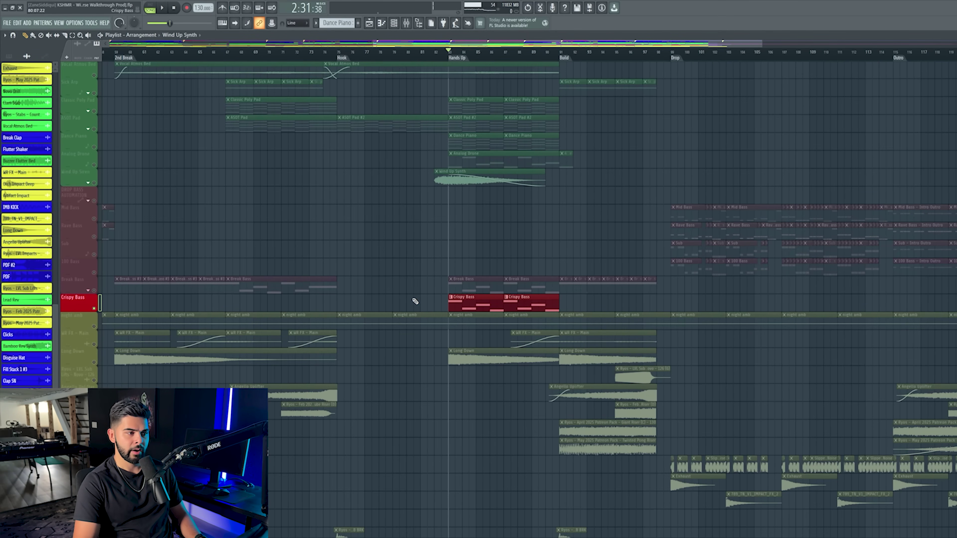
key("space")
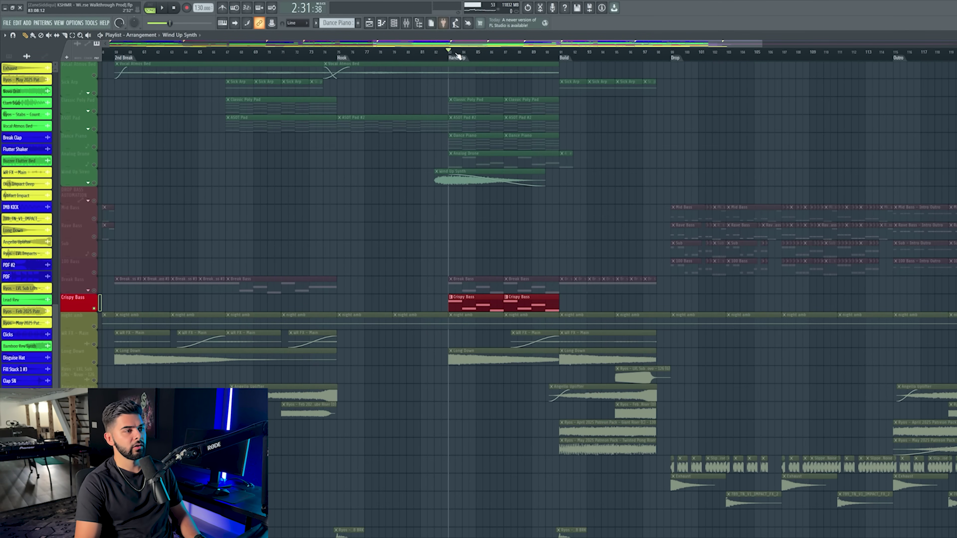
Solo Break Bass to see where its clips lie across the song, and play Hands Up with all tracks restored
scroll(459, 56, "down", 4)
scroll(458, 56, "down", 1)
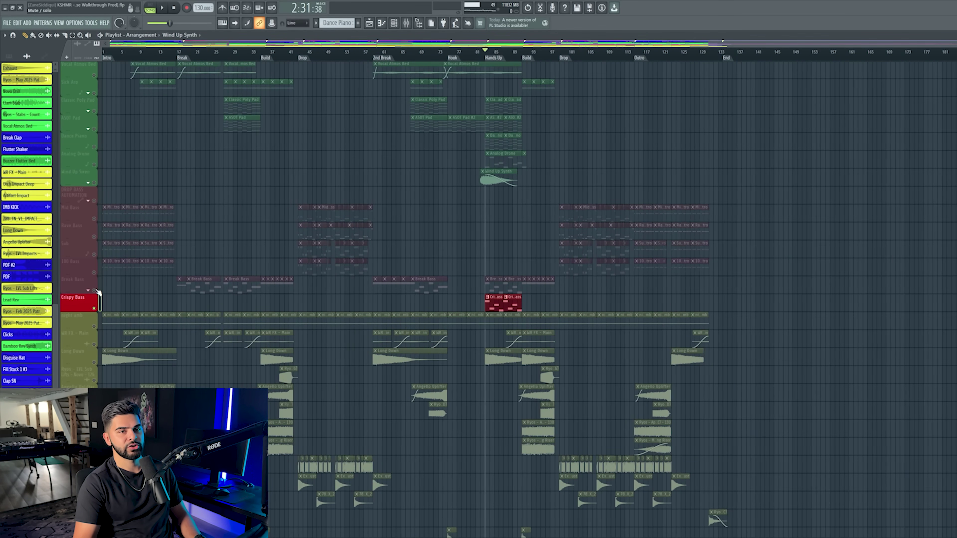
right_click(96, 291)
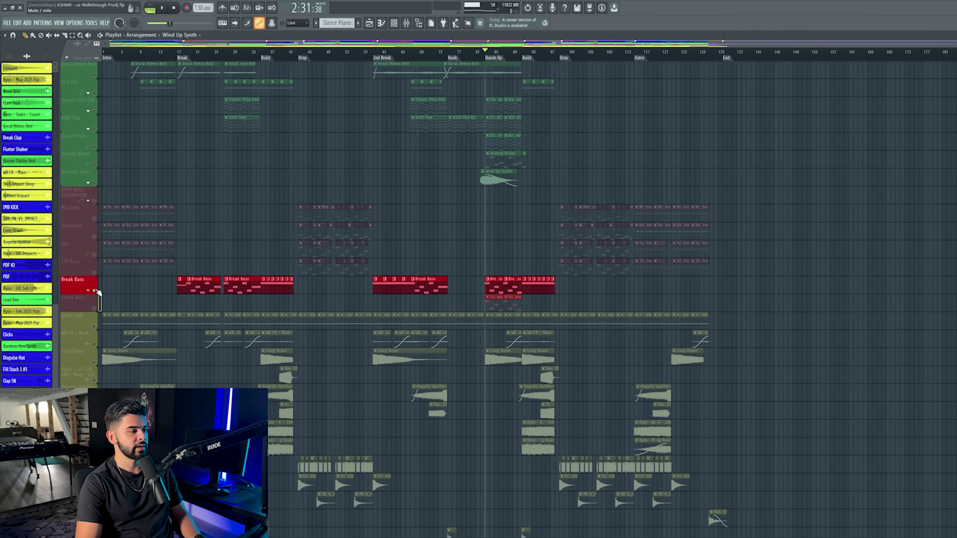
right_click(95, 291)
key("space")
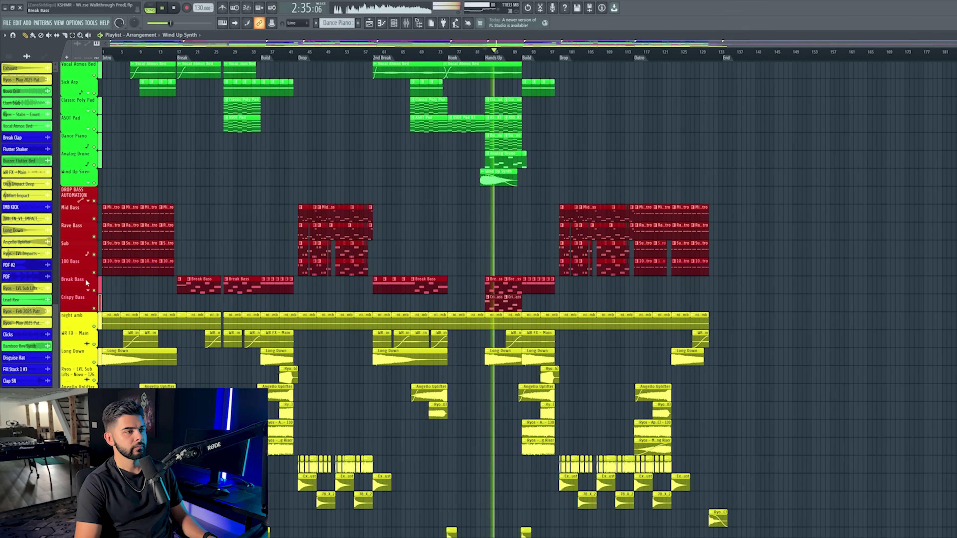
Open Crispy Bass's piano roll and its Serum 2 #6 instrument, set the channel rack beside it, and switch to pattern playback
scroll(517, 60, "up", 6)
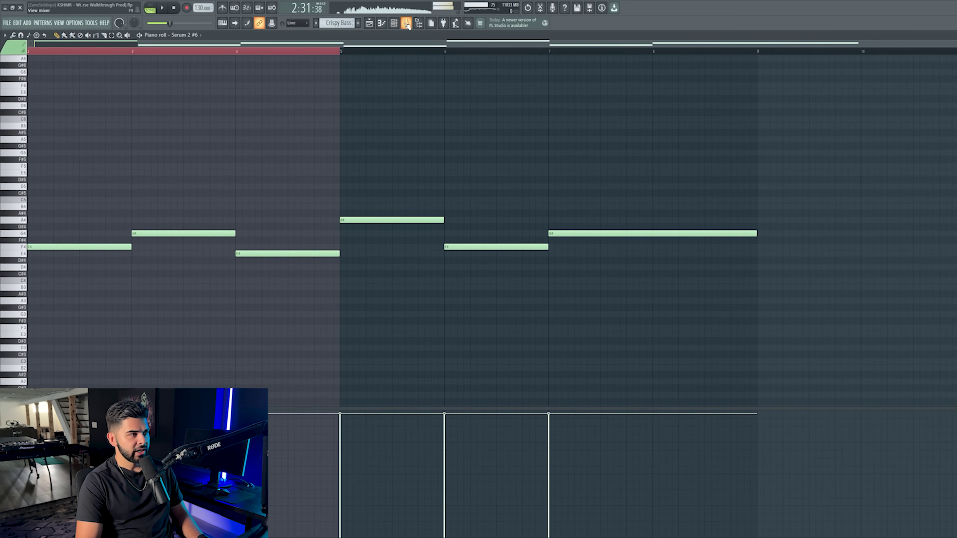
left_click(400, 24)
left_click(637, 433)
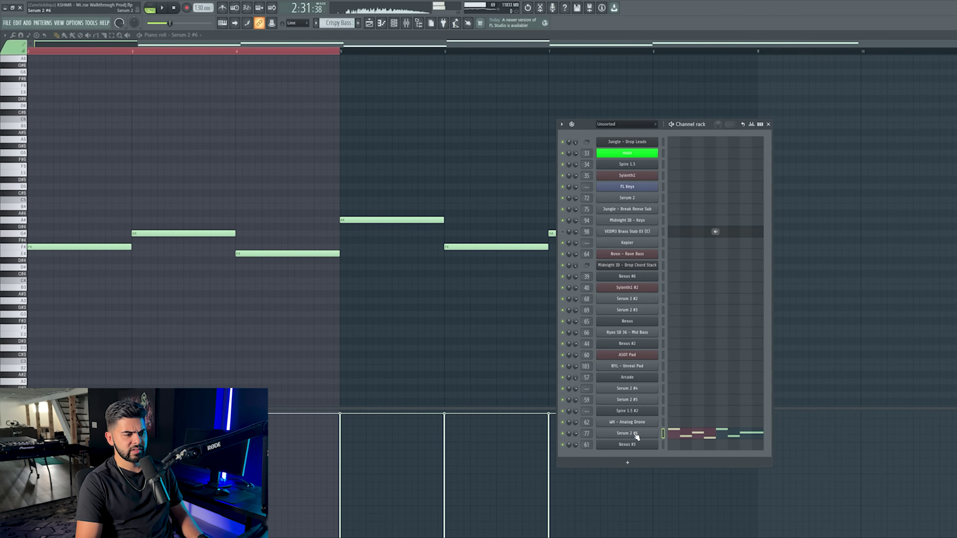
left_click_drag(392, 125, 400, 119)
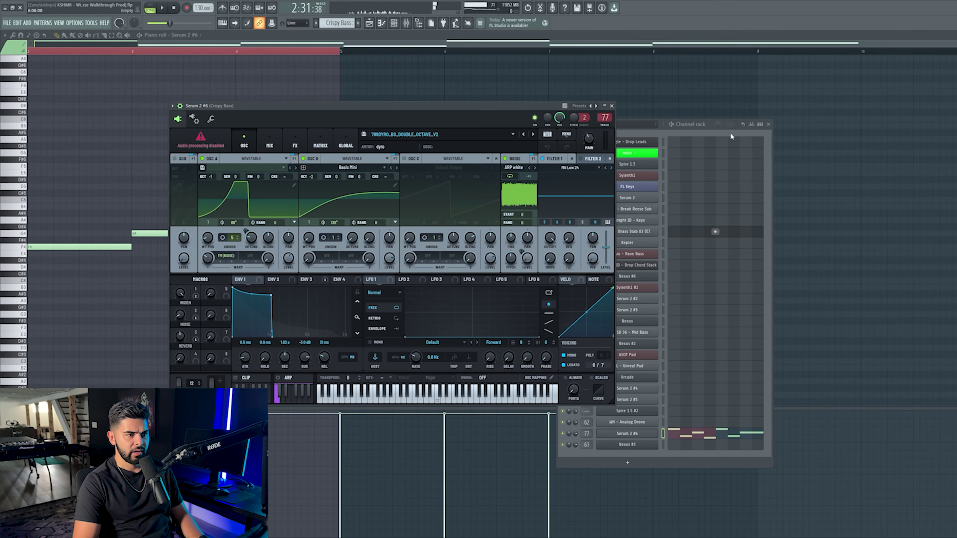
left_click_drag(712, 125, 822, 106)
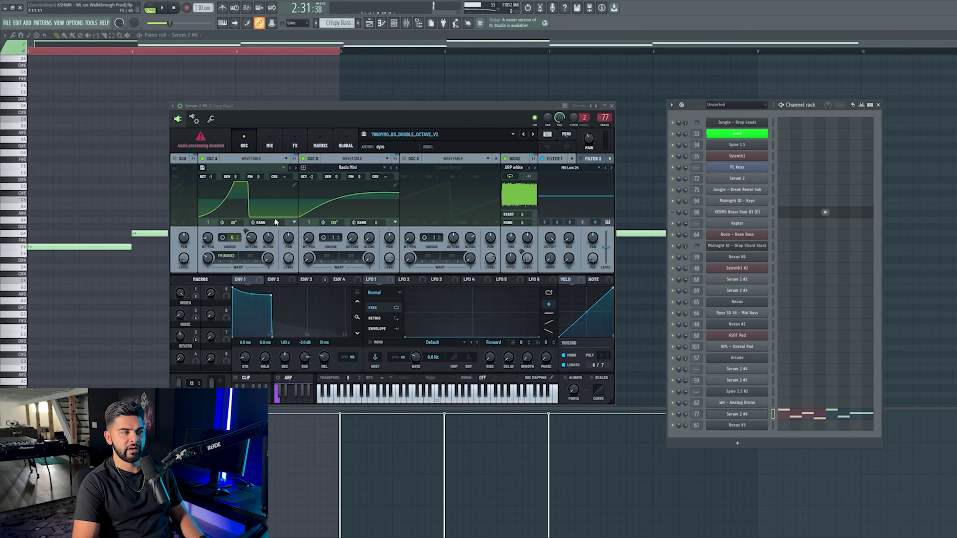
key("l")
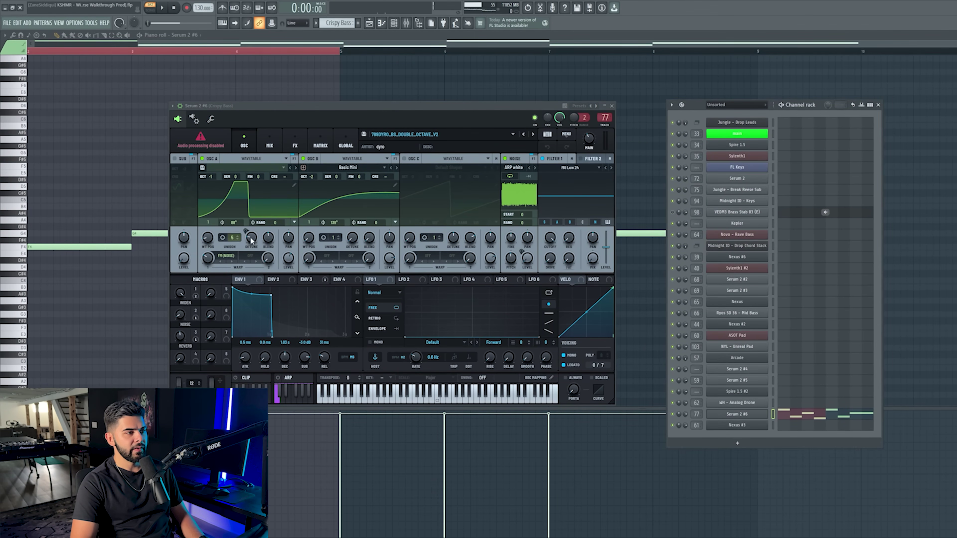
Play the Crispy Bass pattern and examine the OTT effect on its mixer channel
key("space")
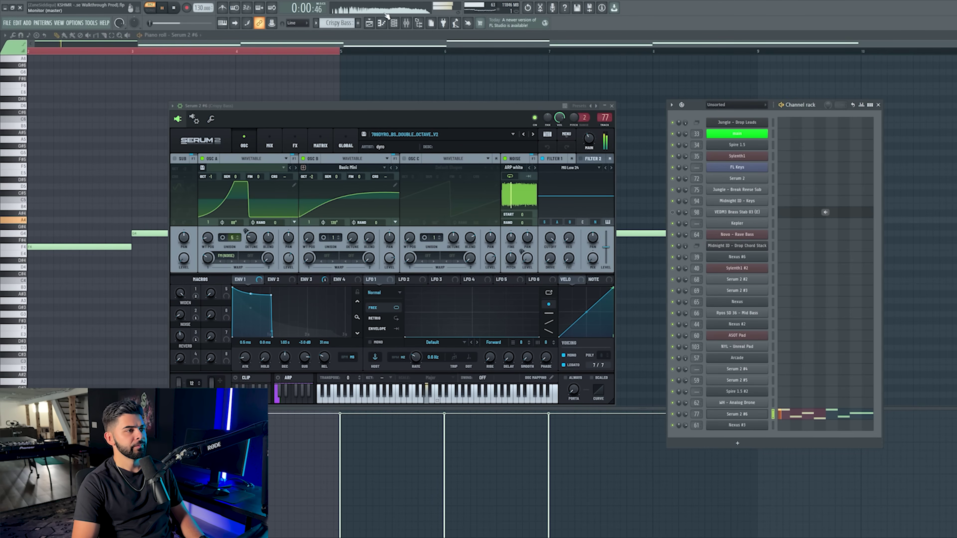
left_click(407, 23)
key("space")
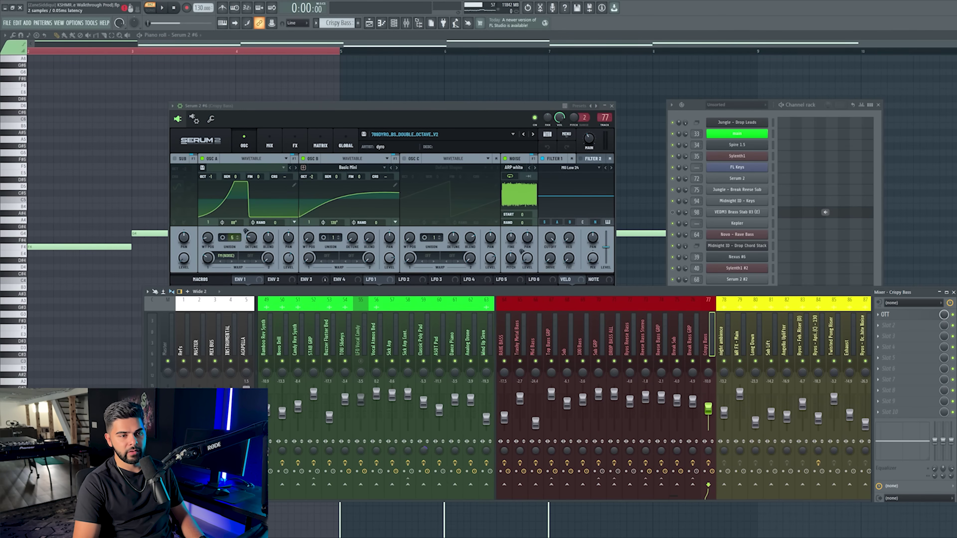
left_click(885, 315)
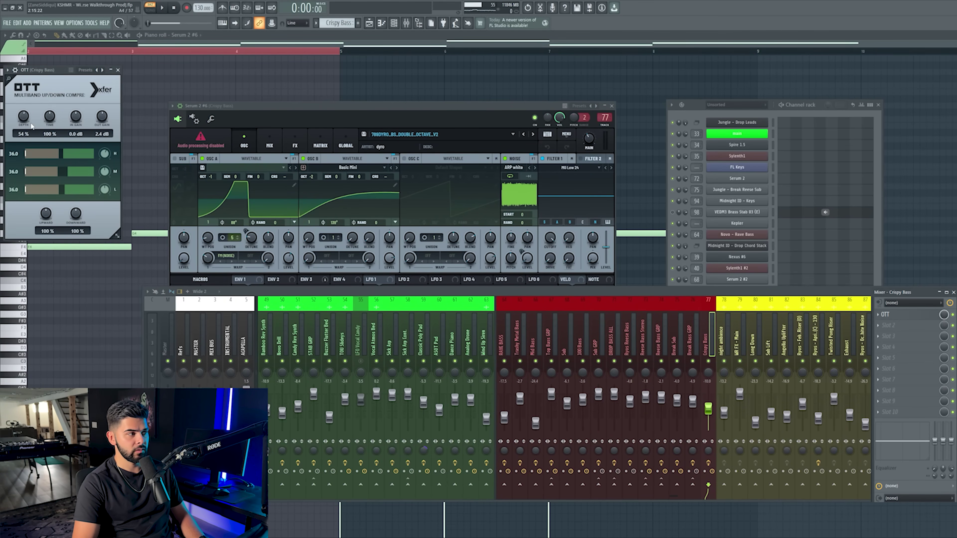
key("space")
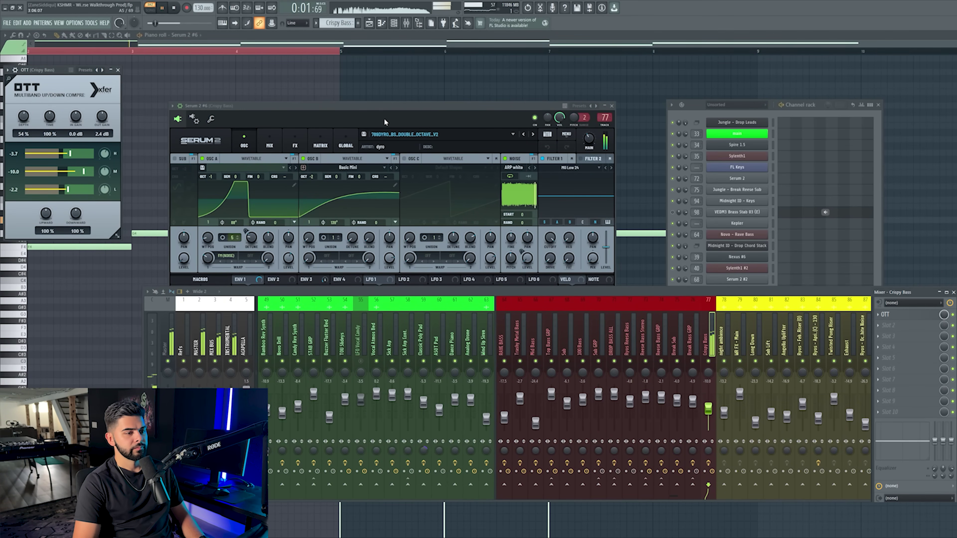
Close the Serum 2 window, replay the Crispy Bass pattern, and close the mixer and remaining windows to return to the playlist
left_click(612, 106)
key("space")
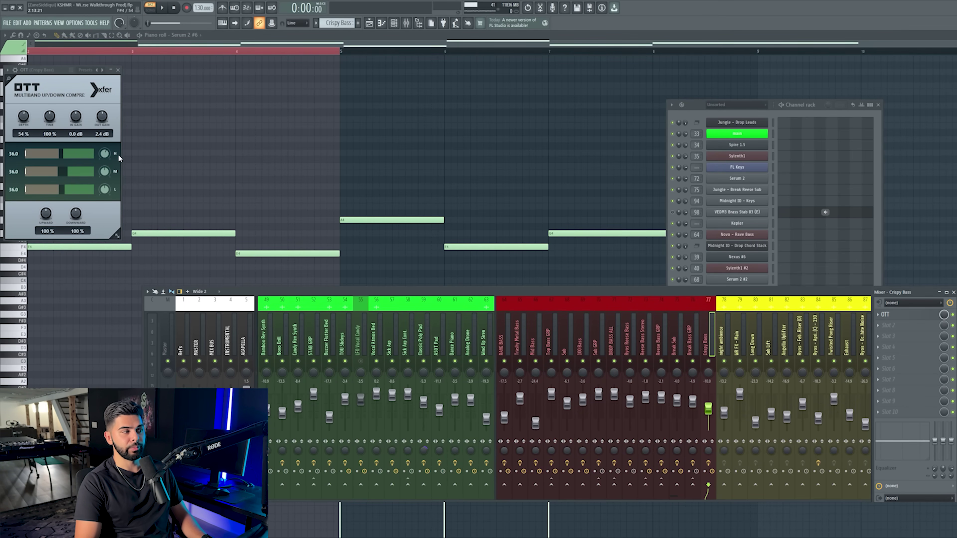
key("space")
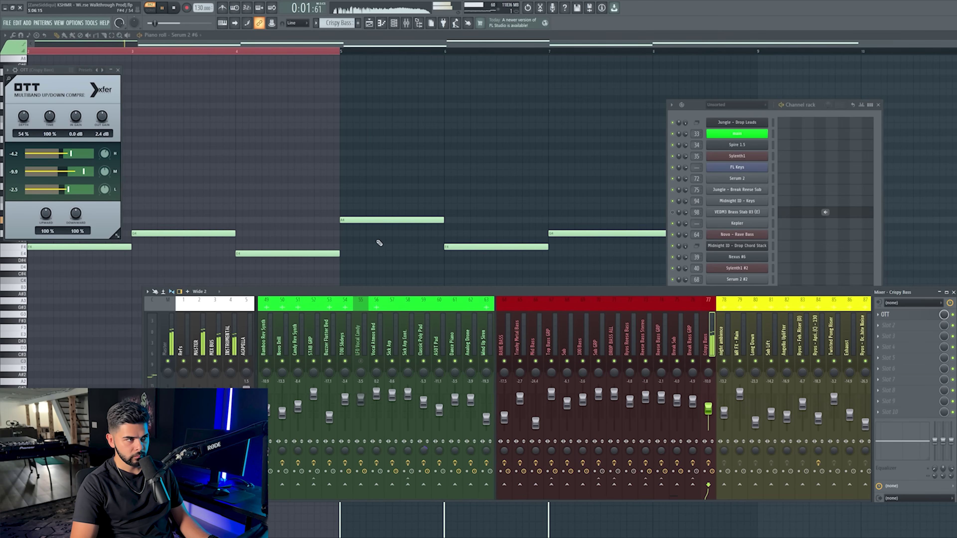
key("F9")
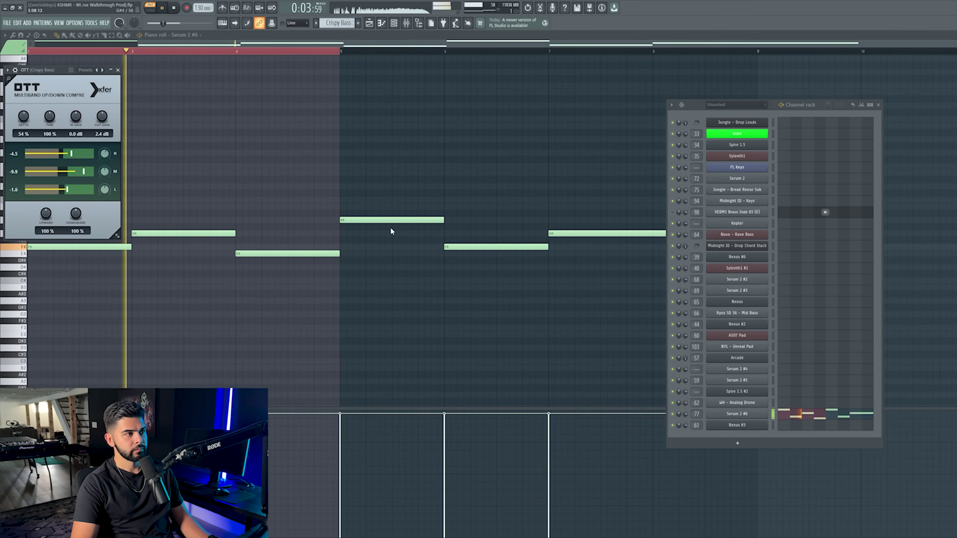
key("F12")
key("F5")
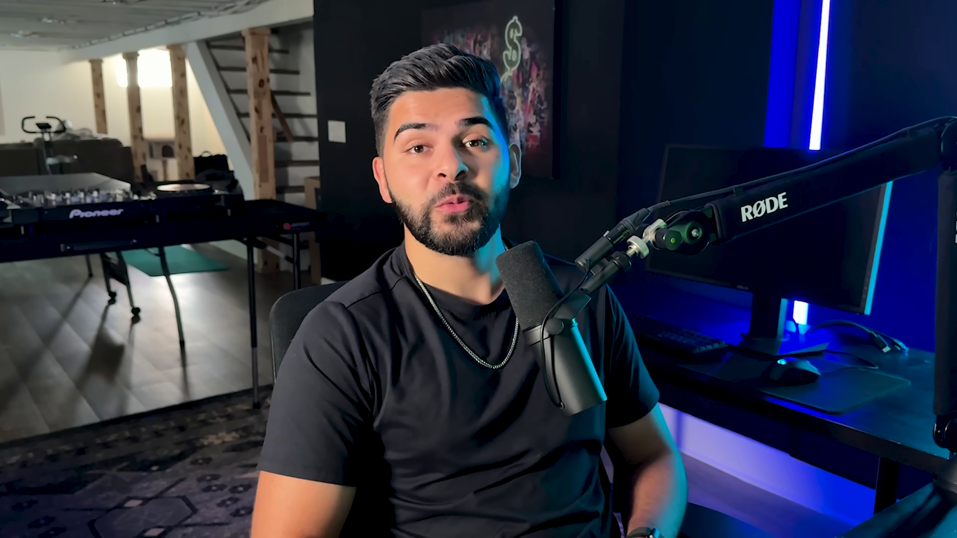